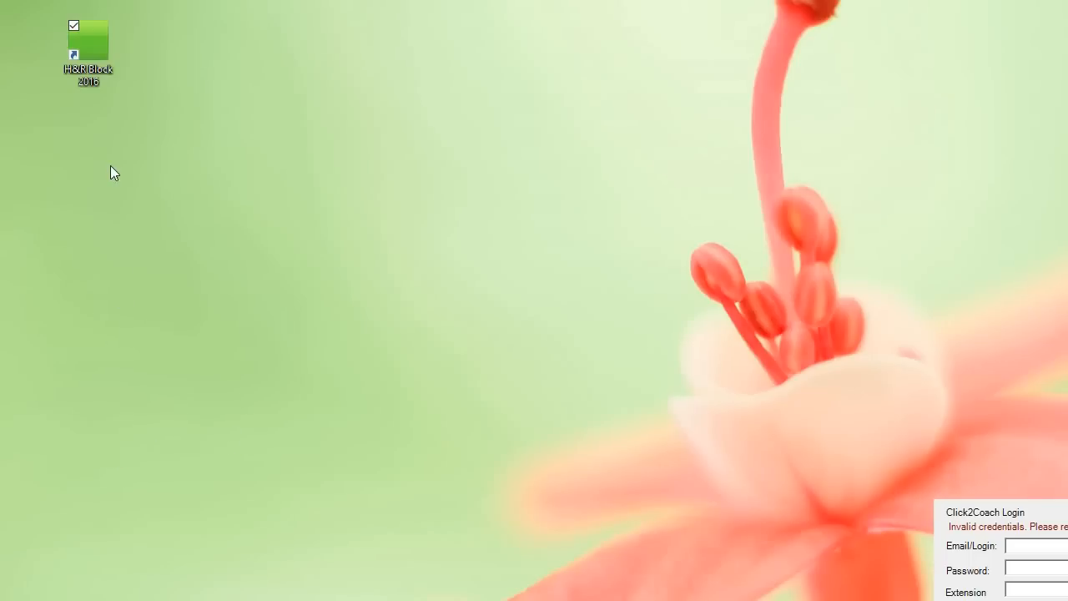
Step: Launch H&R Block 2016 from its desktop shortcut to open a new untitled return
click(95, 46)
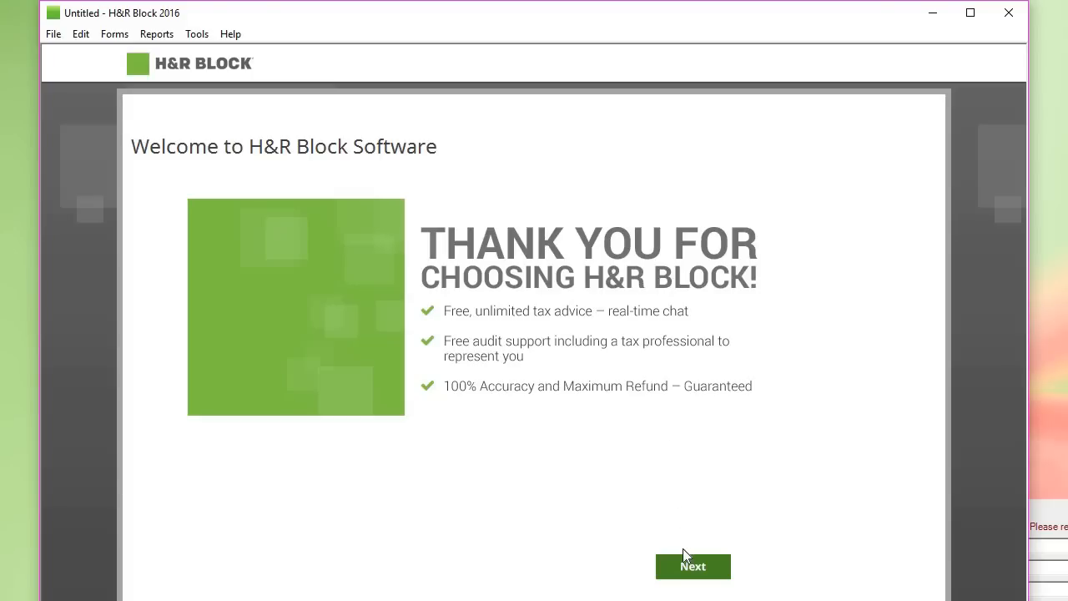
Step: Skip the welcome page, choose Activate Later and confirm deferring activation
click(719, 574)
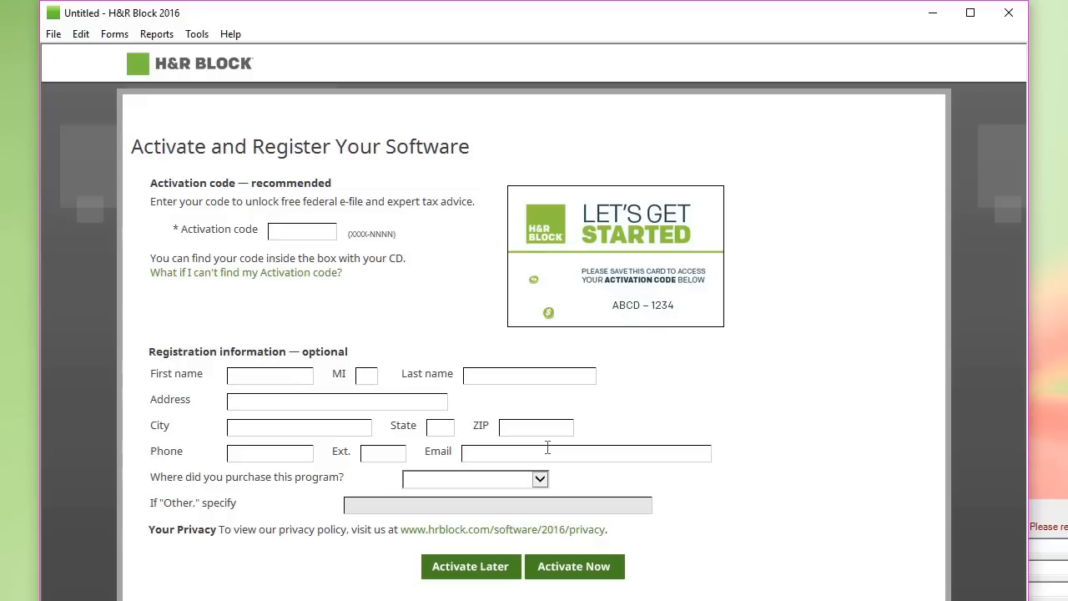
click(476, 571)
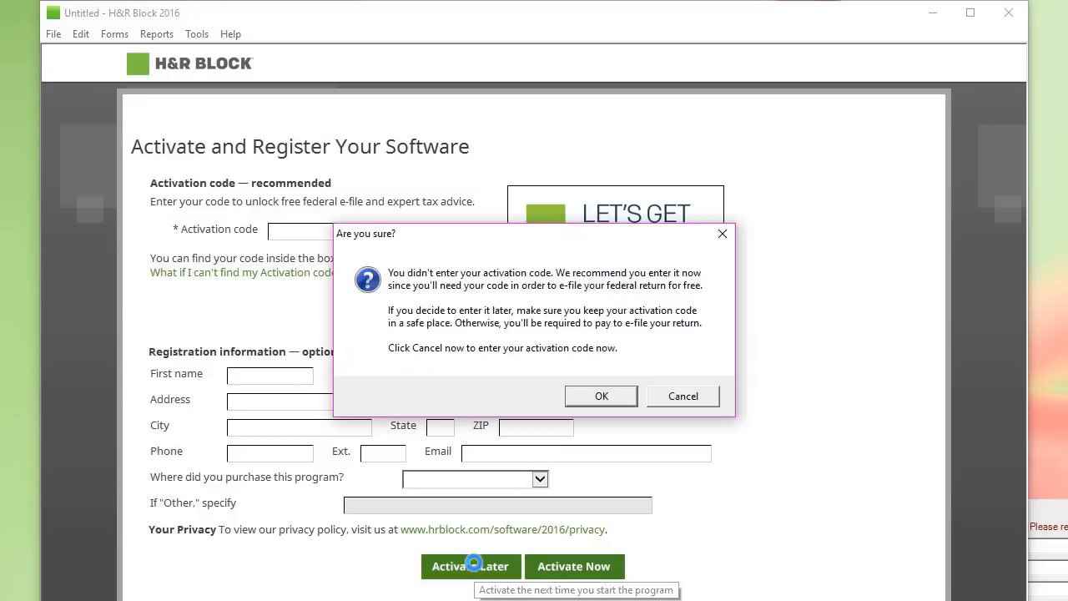
click(602, 397)
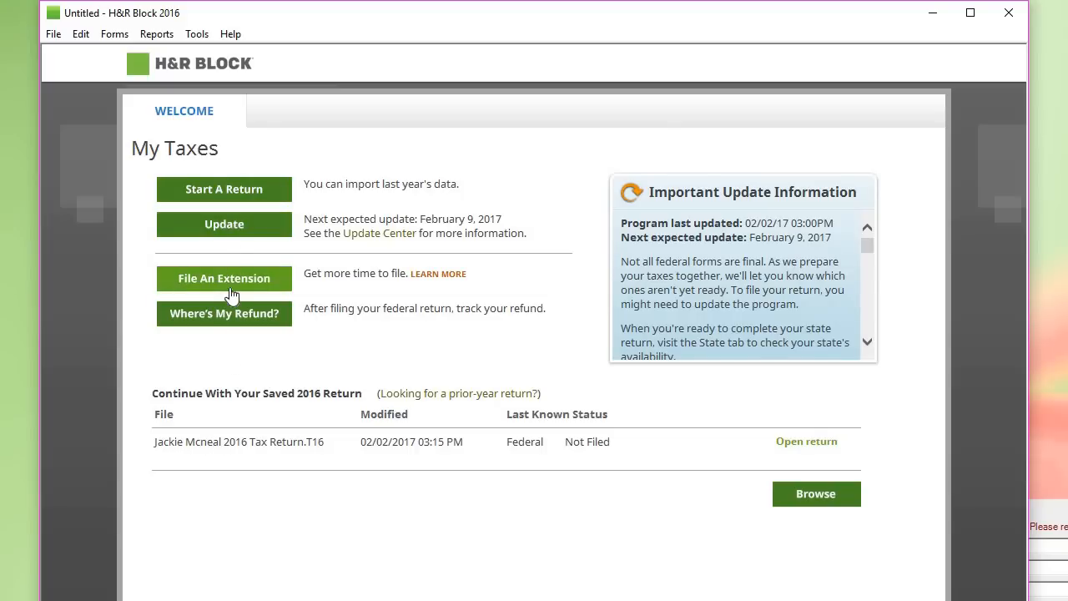
Step: Start a new return, skip both imports, and continue past Get Ready and Life Changes
click(239, 191)
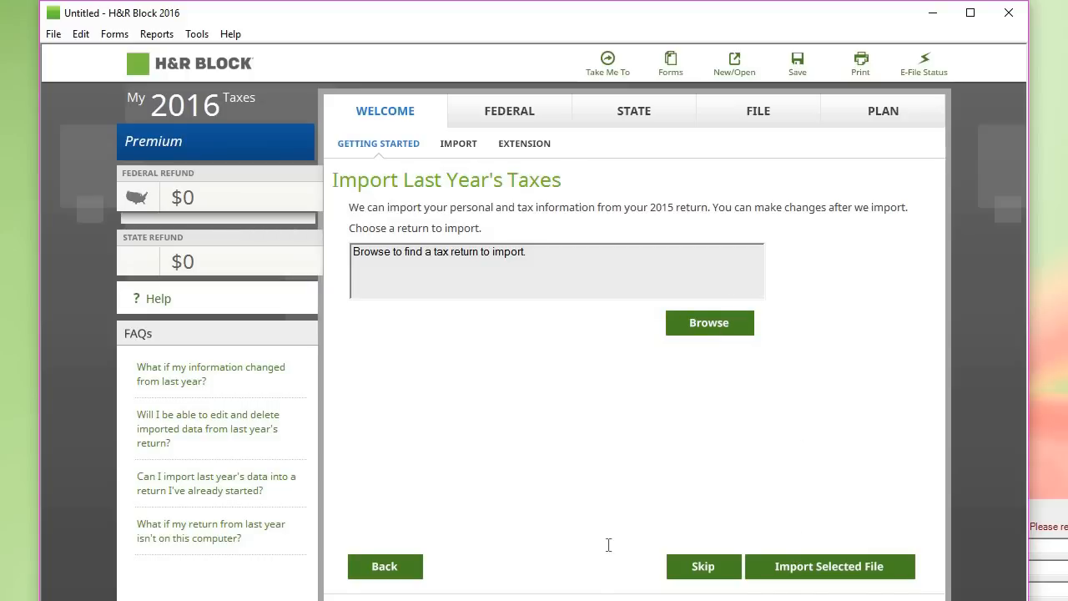
click(710, 570)
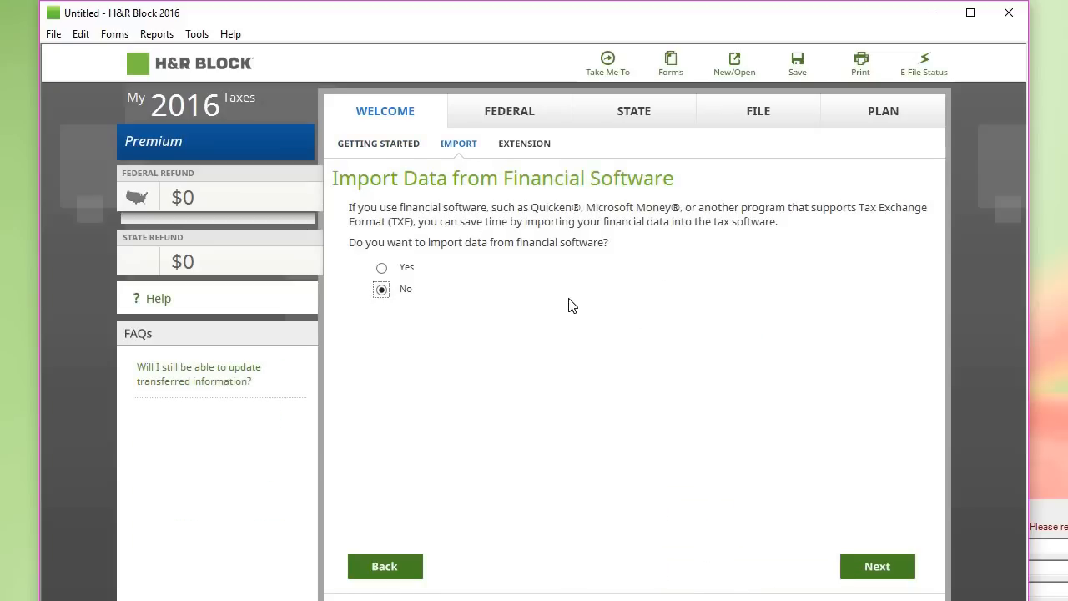
click(878, 575)
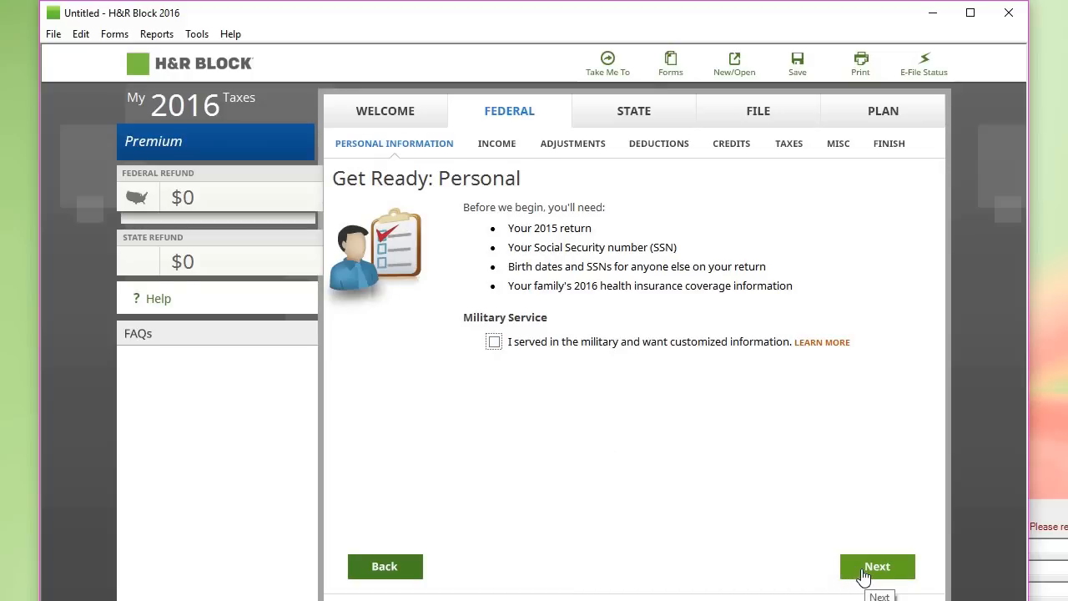
click(864, 574)
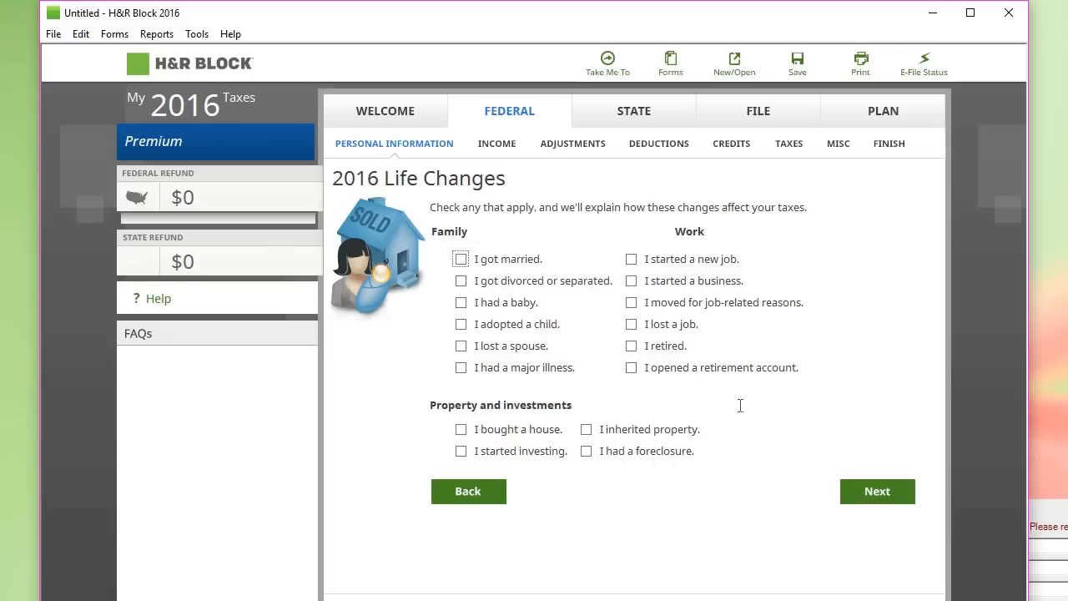
click(877, 496)
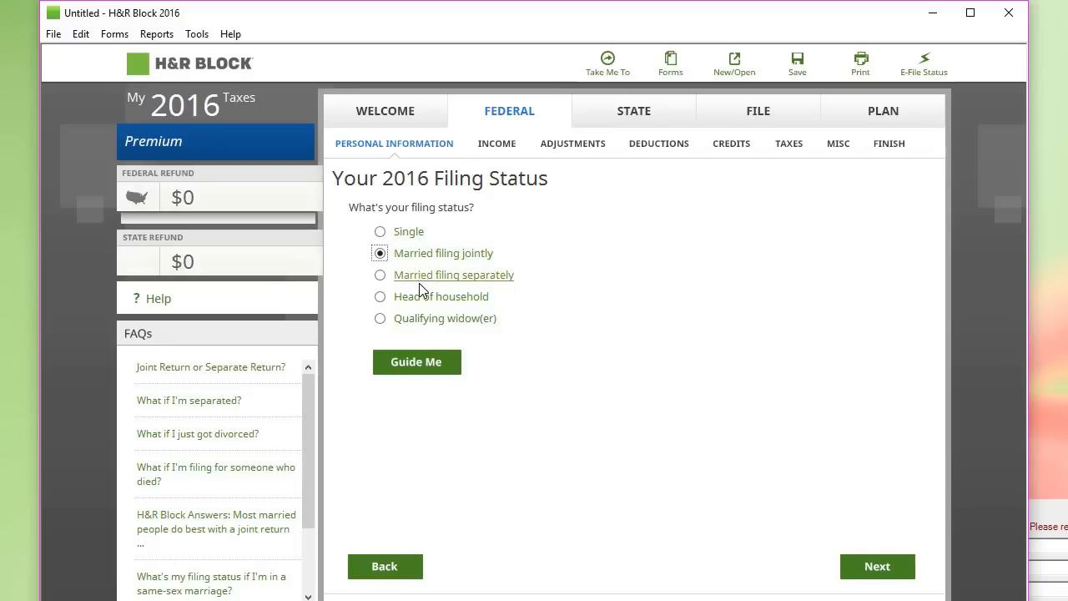
click(412, 236)
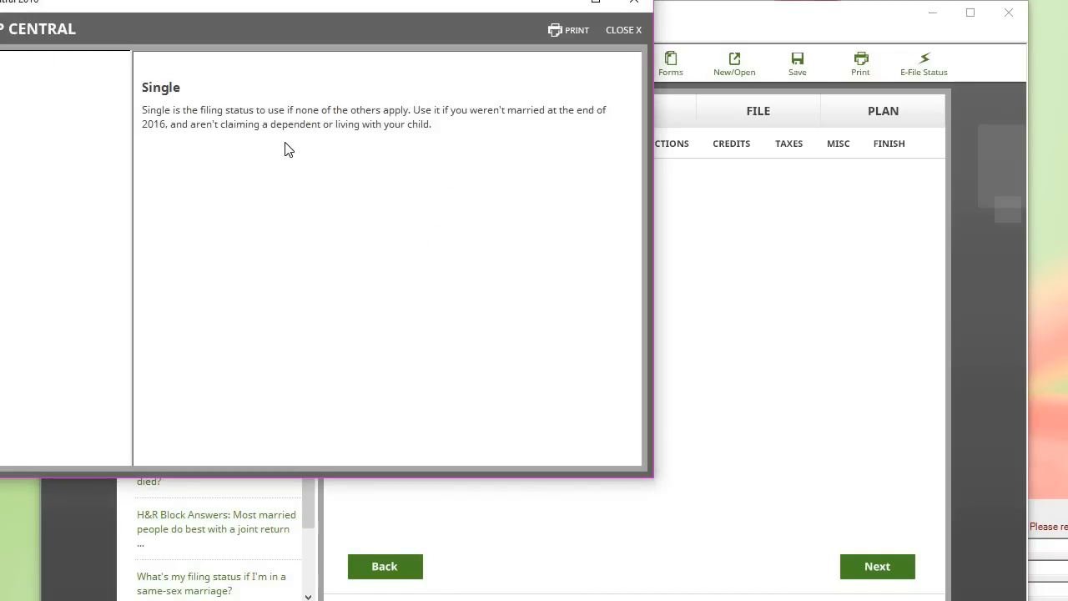
click(622, 30)
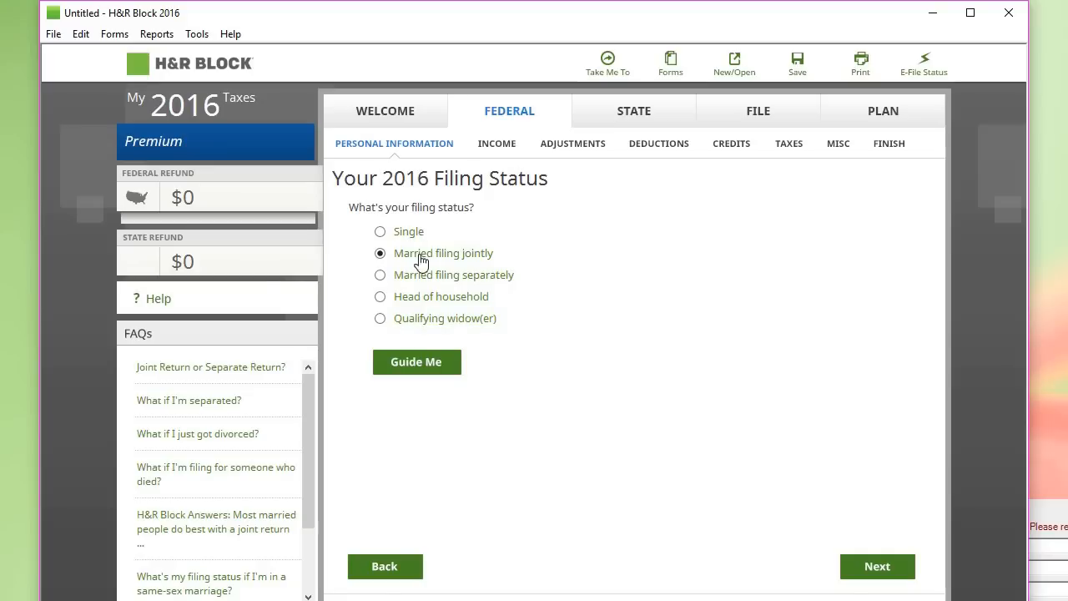
click(417, 303)
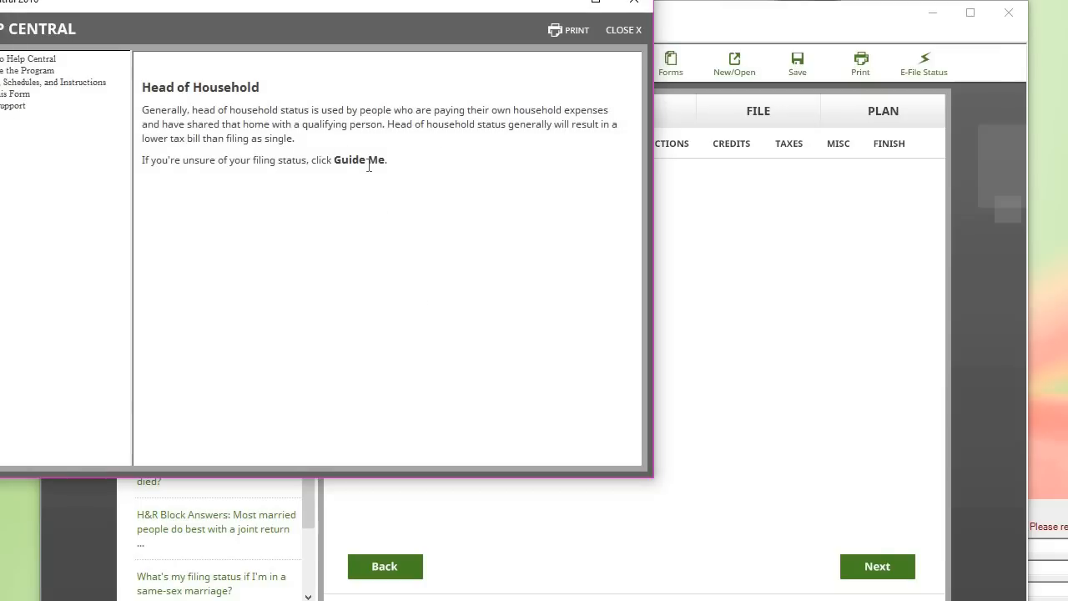
click(630, 31)
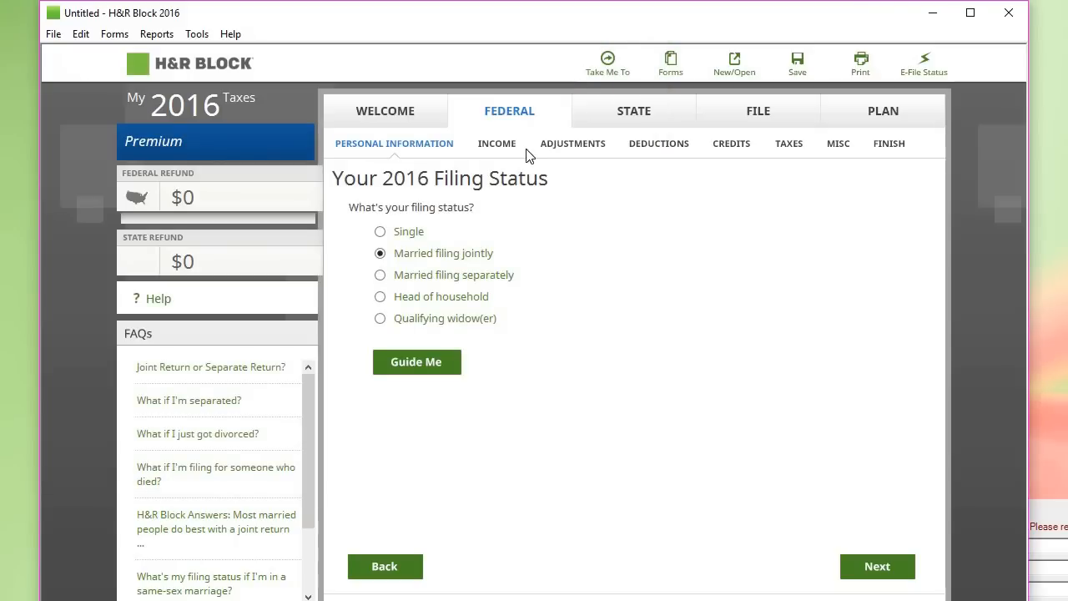
Step: Step back through filing status, life changes and import pages to the start-of-return options
click(890, 567)
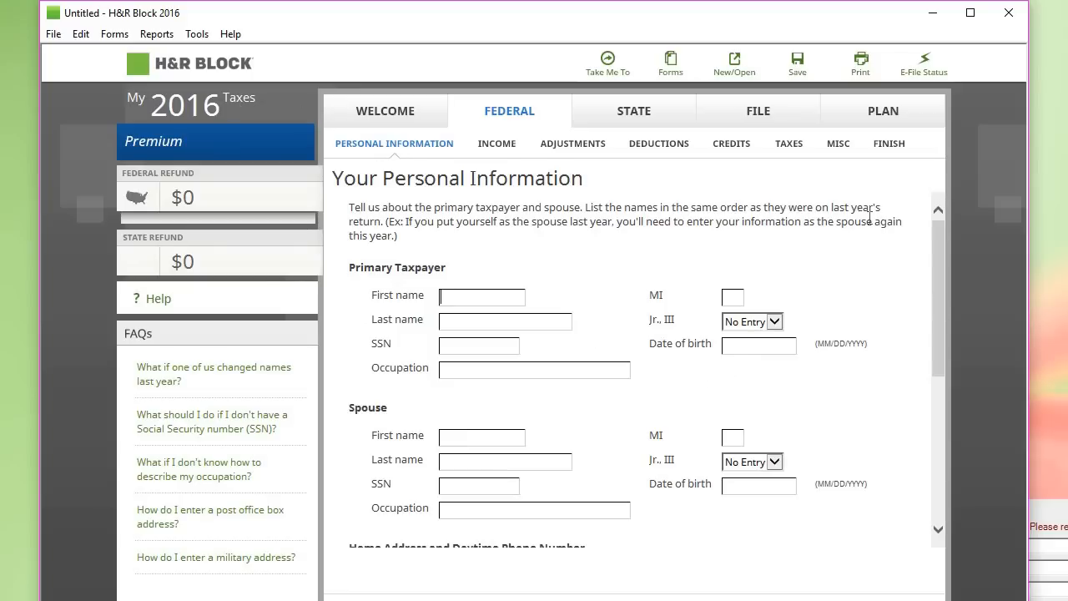
drag(937, 266, 938, 434)
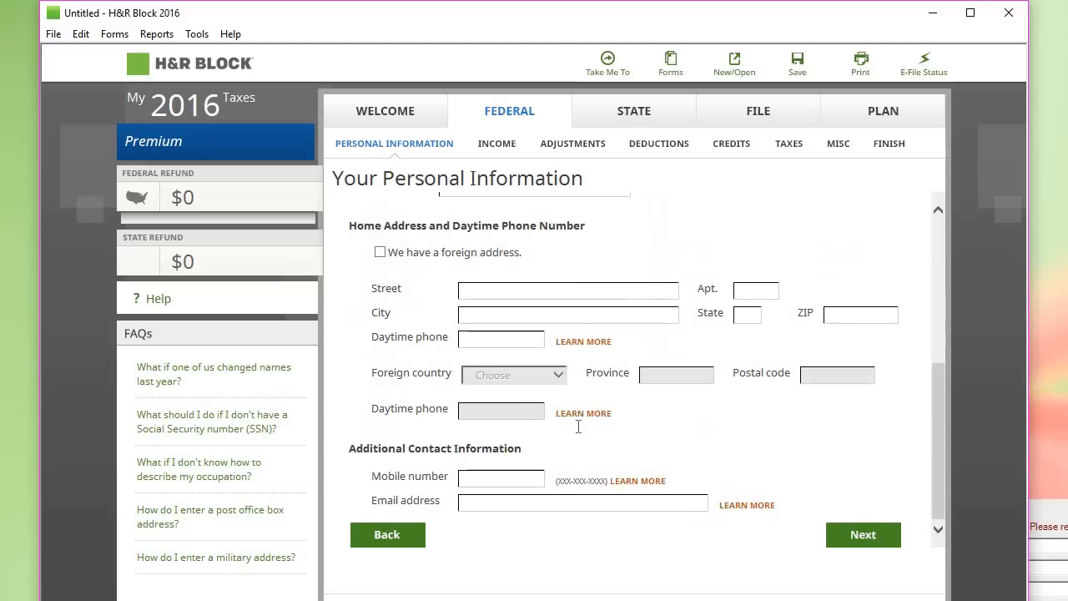
click(377, 534)
click(377, 559)
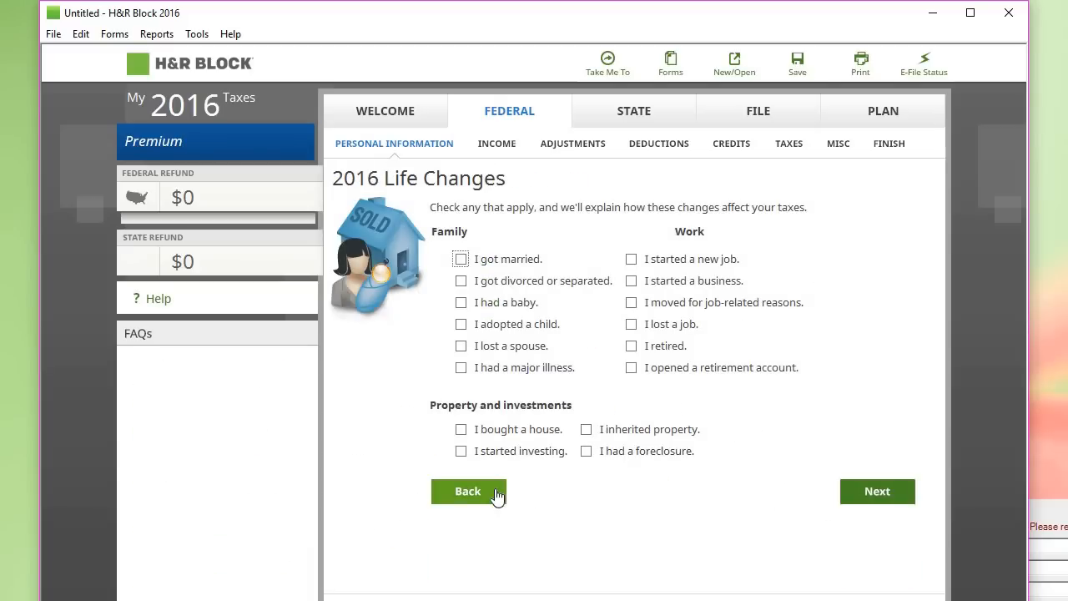
click(495, 491)
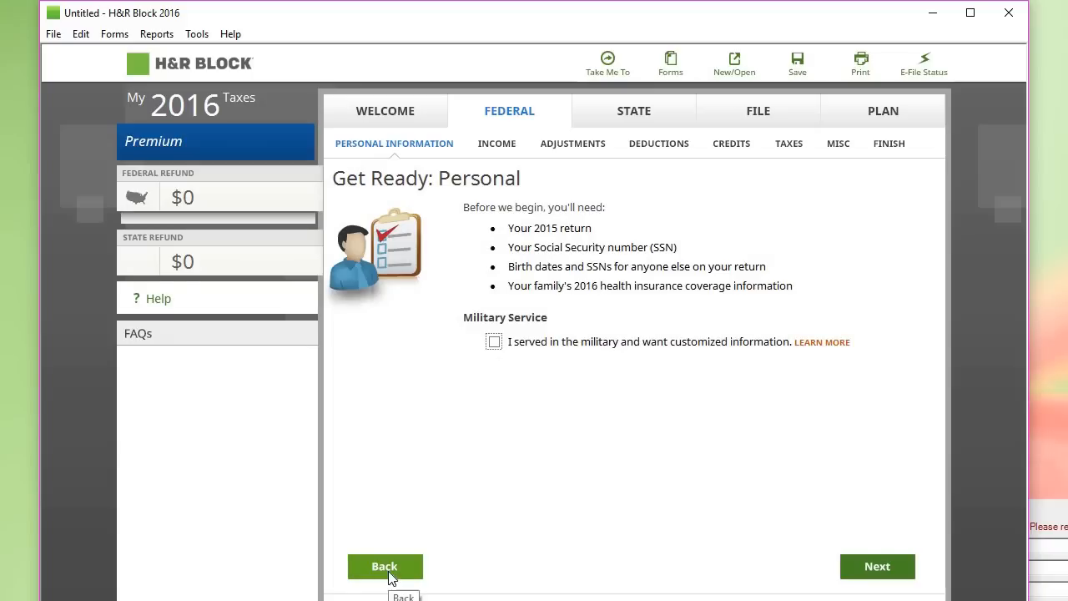
click(388, 574)
click(389, 574)
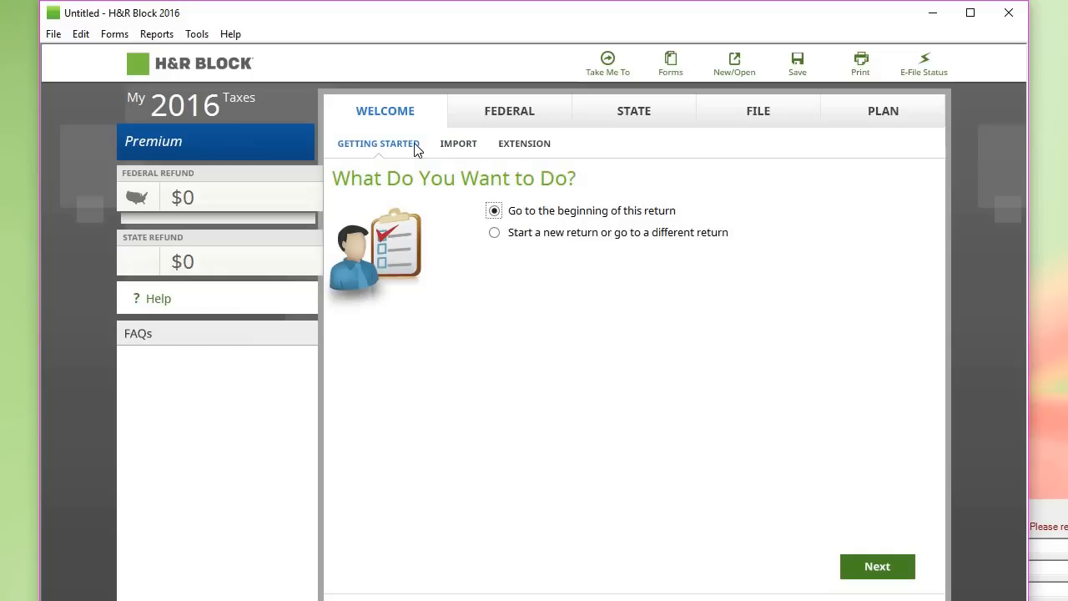
Step: Close H&R Block 2016 without saving the current return
click(388, 142)
click(879, 574)
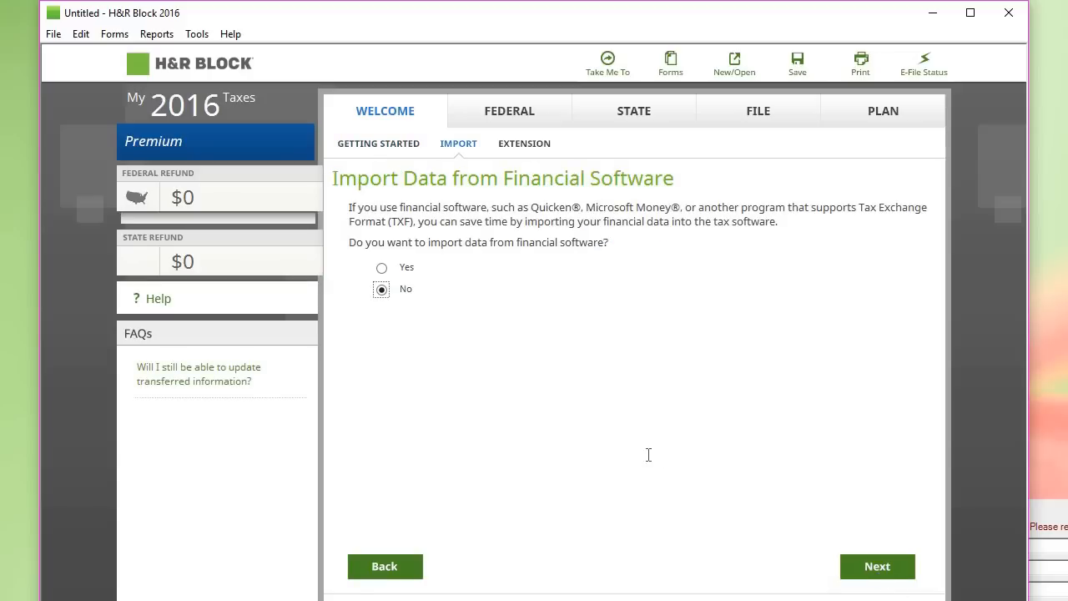
click(382, 572)
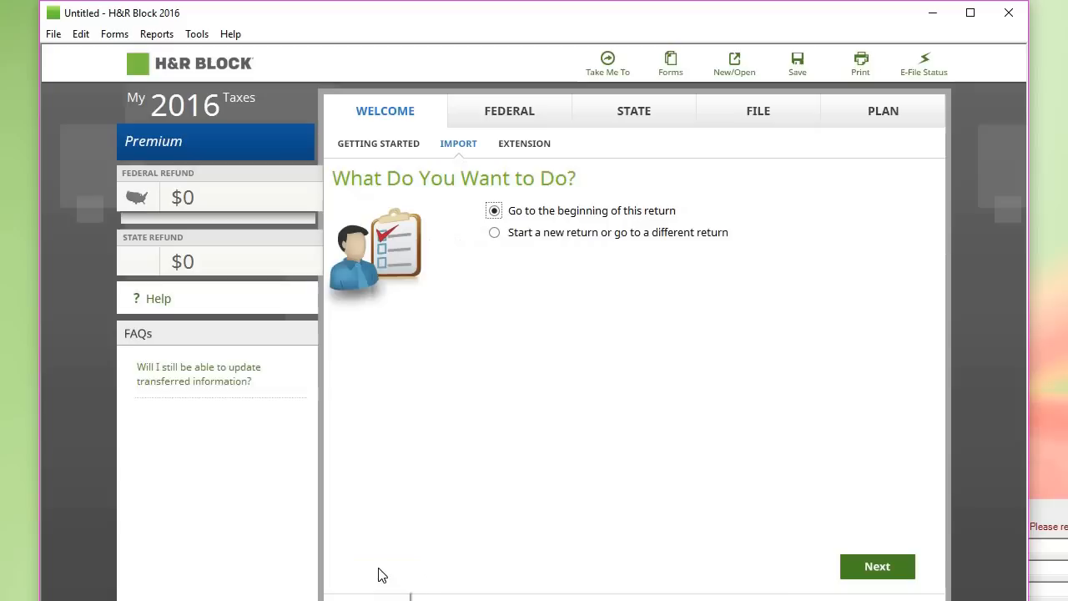
click(1009, 13)
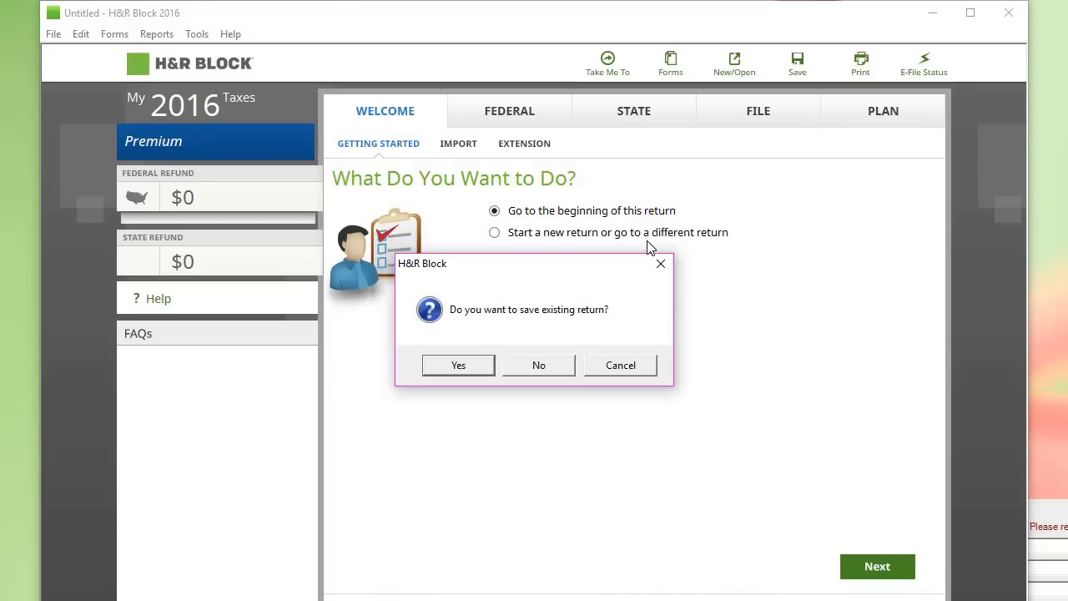
click(520, 372)
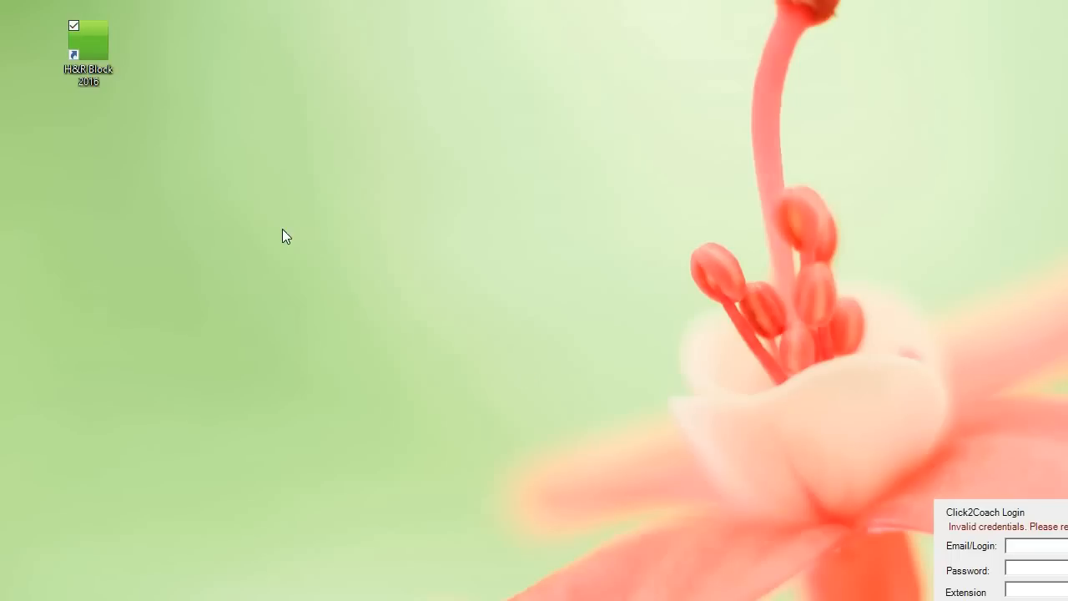
Step: Relaunch H&R Block 2016, pass the welcome page and defer activation with Activate Later
double_click(92, 34)
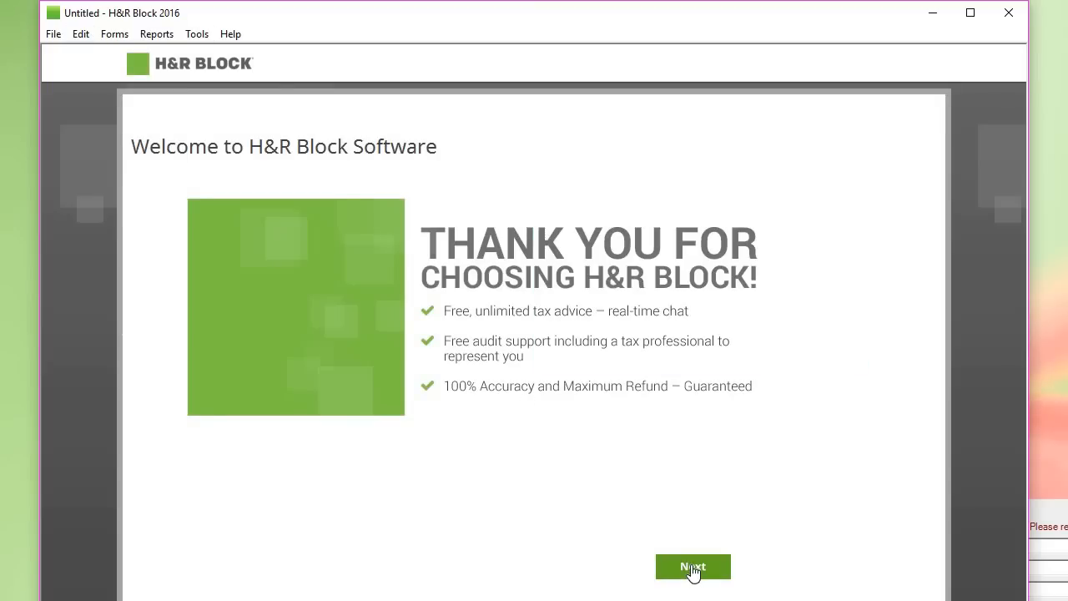
click(692, 568)
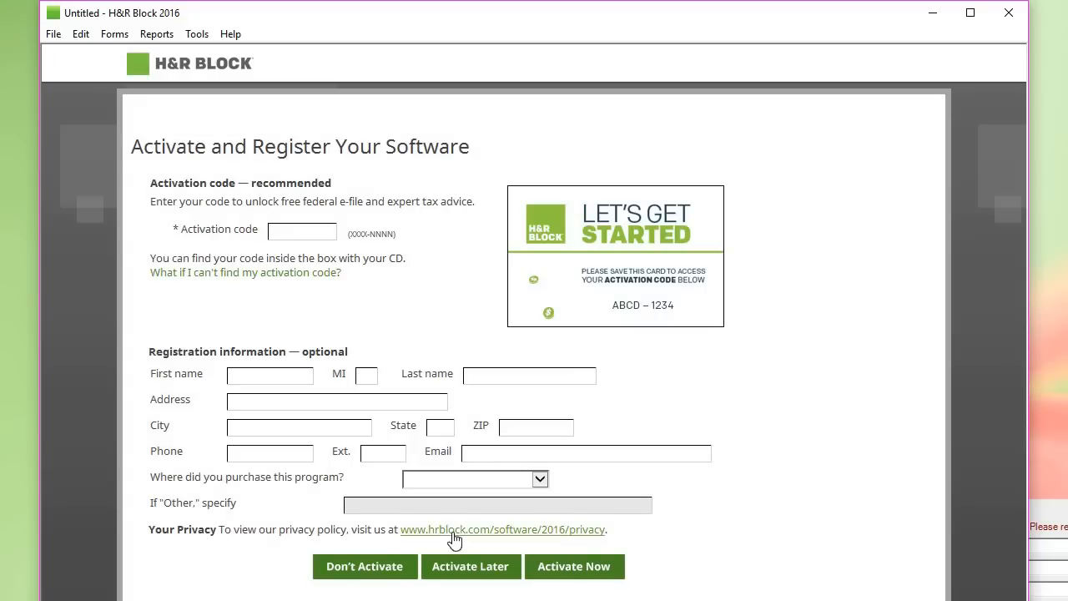
click(486, 571)
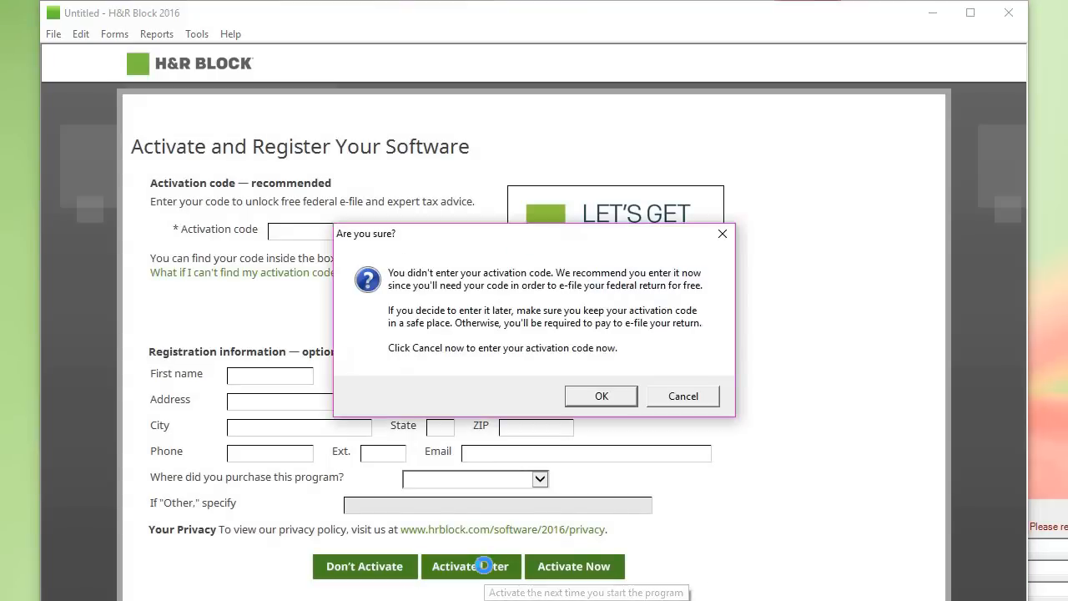
click(618, 404)
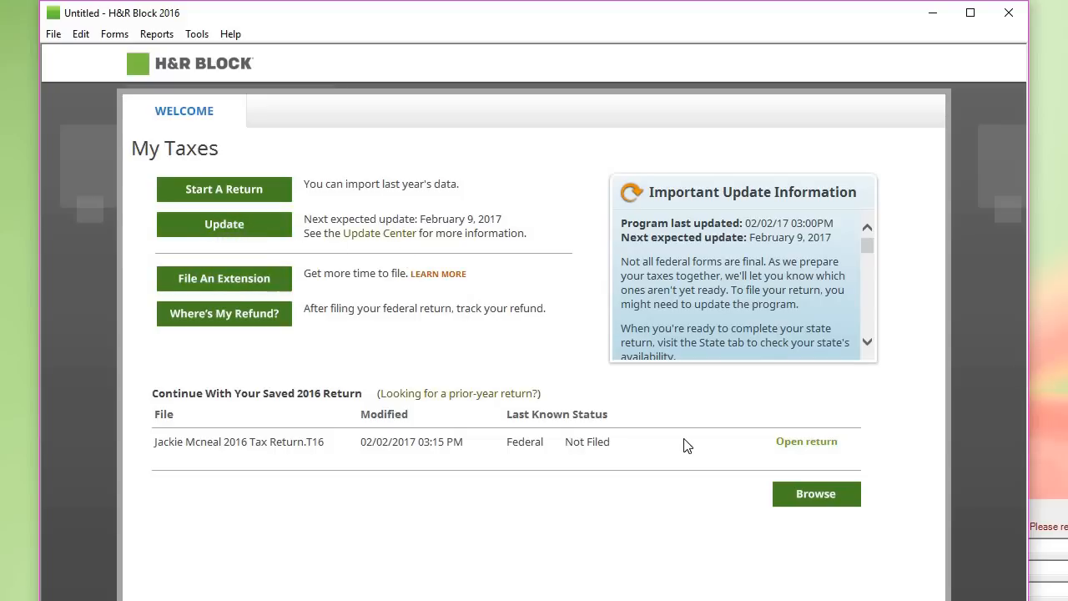
Step: Open the saved 2016 return and continue past the Get Ready: Personal checklist
click(795, 447)
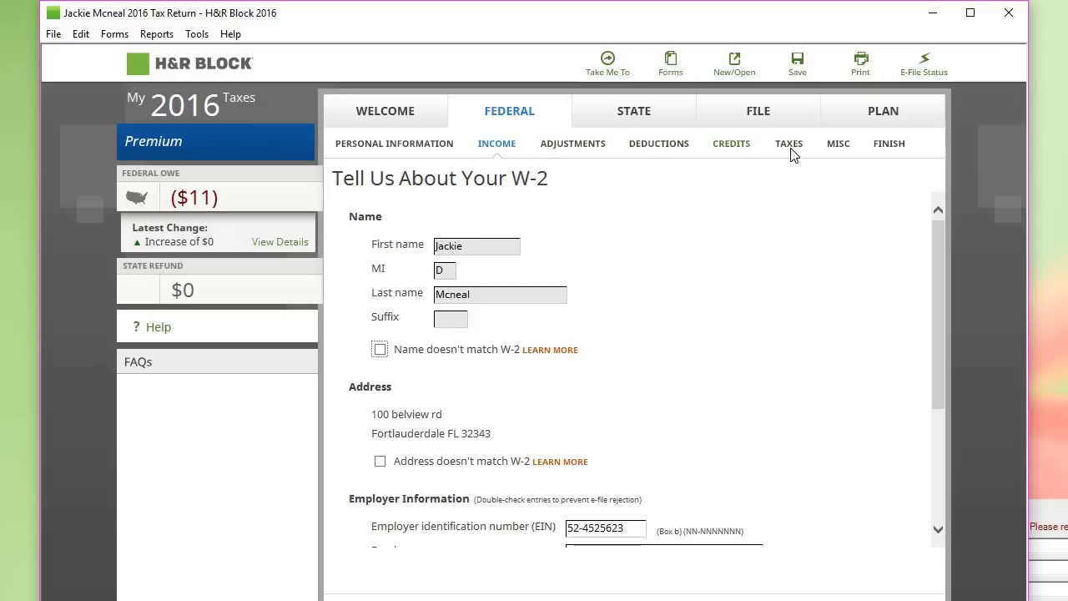
click(375, 147)
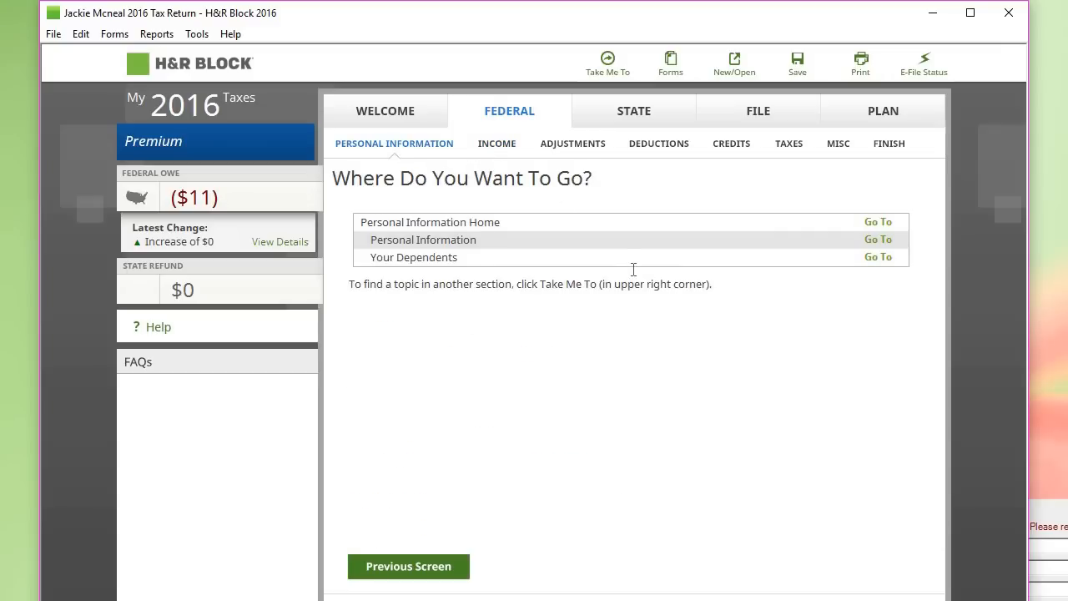
click(878, 222)
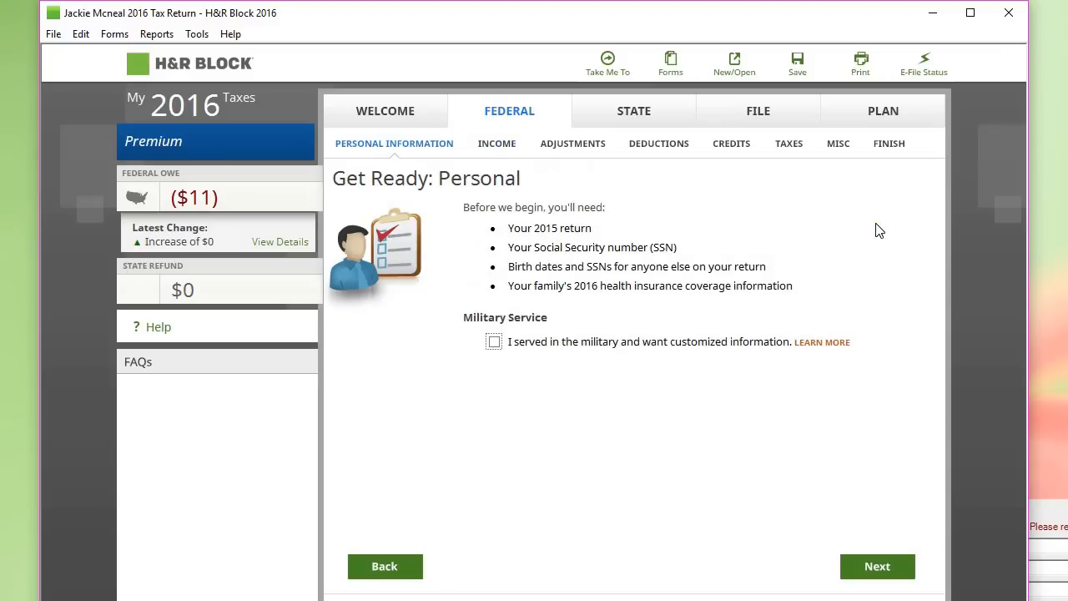
click(877, 566)
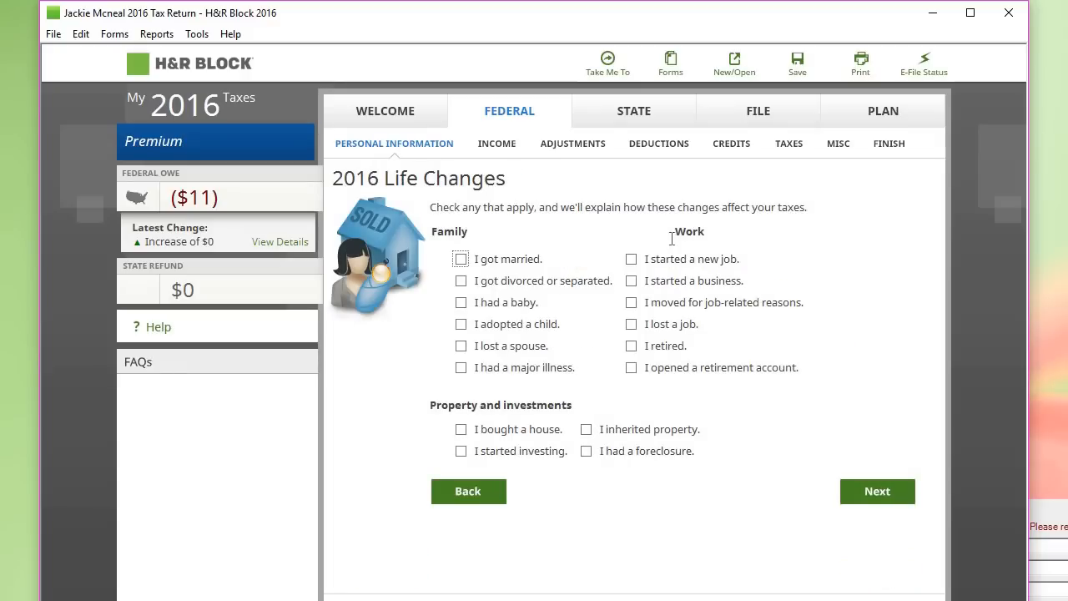
Step: Keep Head of household as filing status and review the prefilled personal information and address
click(870, 494)
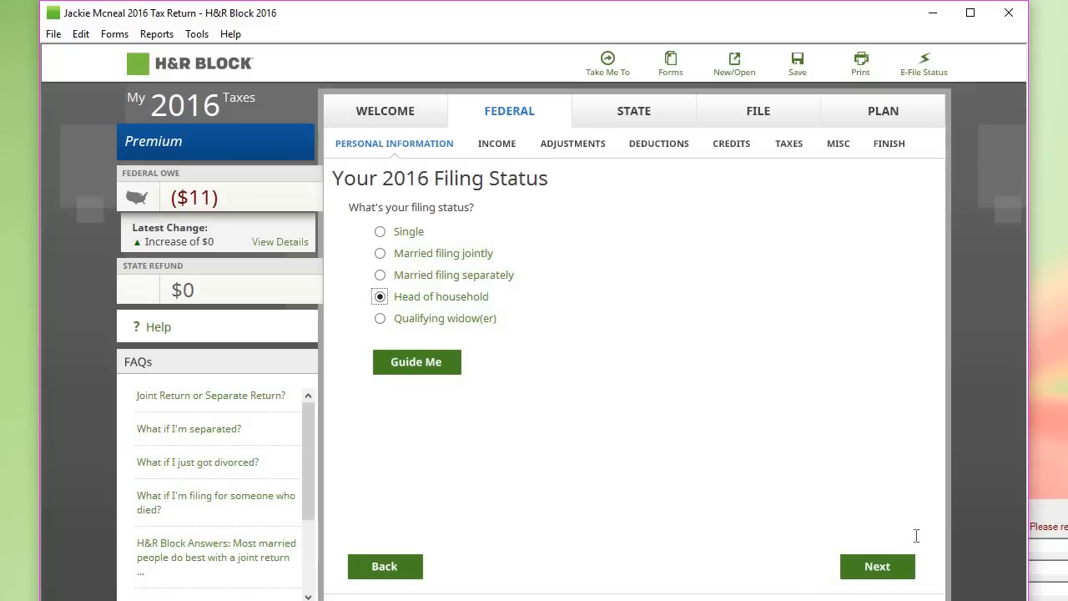
click(878, 566)
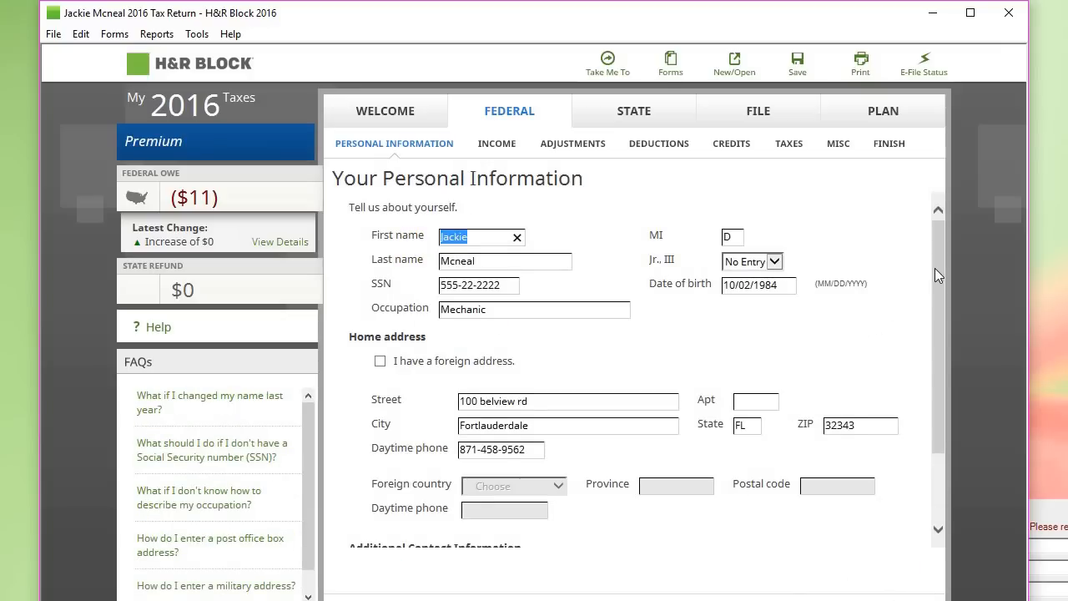
drag(934, 268, 935, 263)
drag(932, 364, 929, 400)
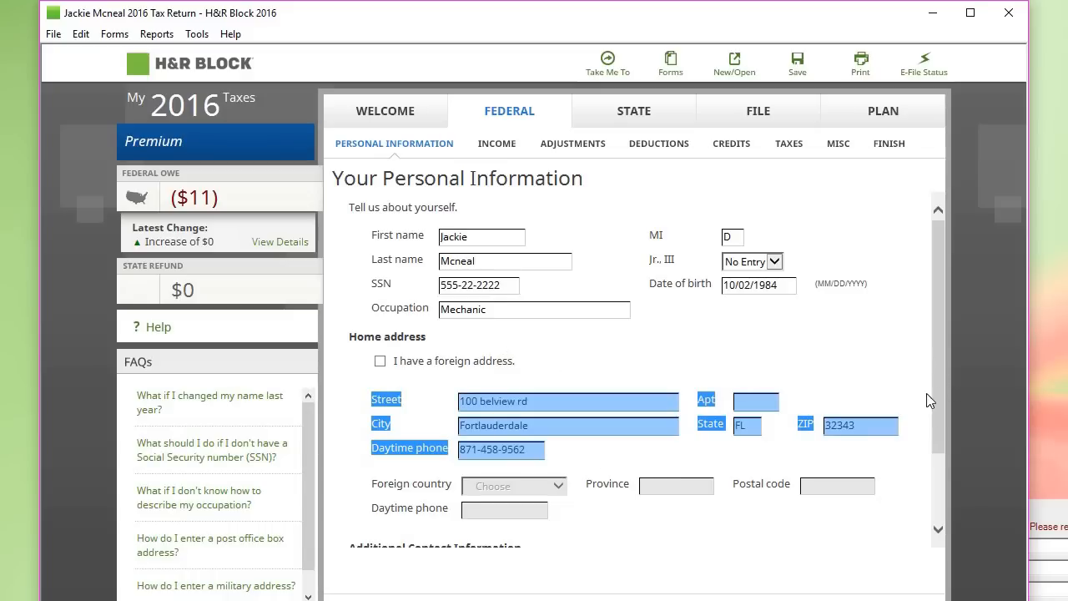
scroll(942, 426, down, 3)
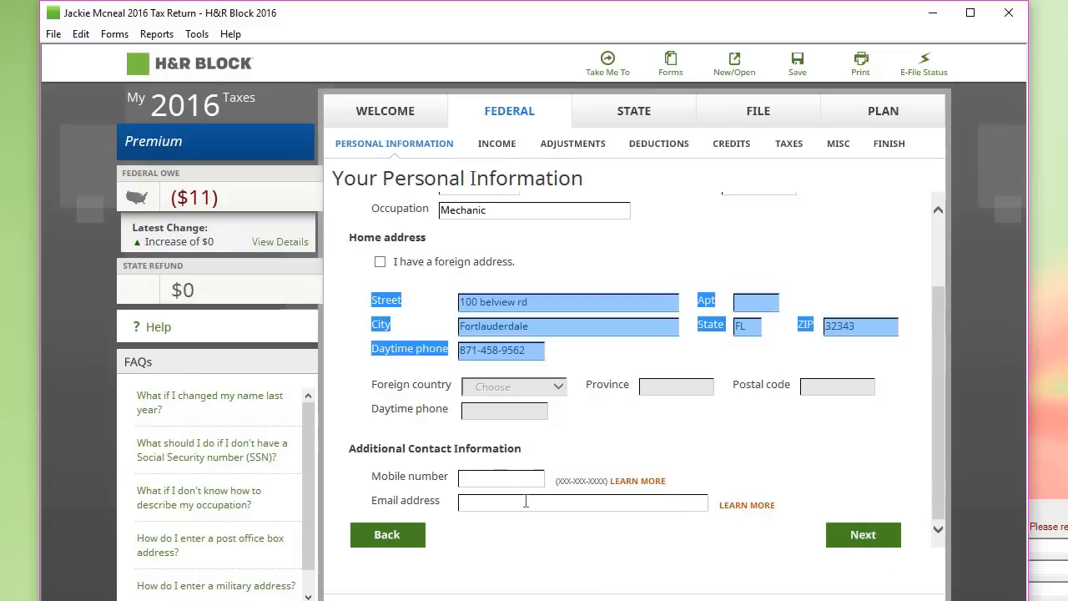
click(702, 437)
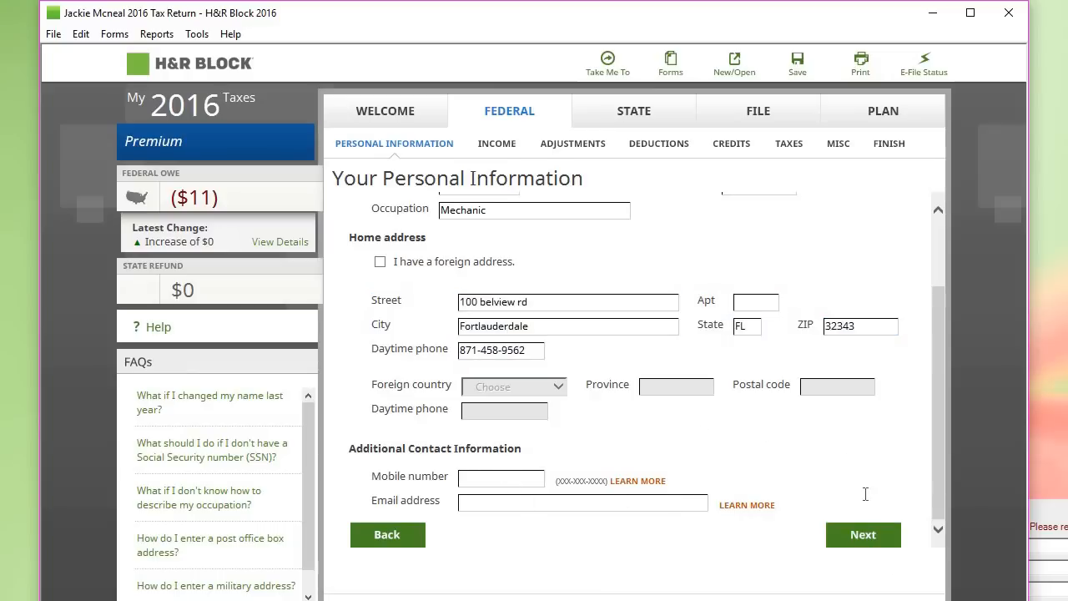
Step: Continue through State Returns, Confirm Personal Information, State Income Taxes and Special Situations
click(866, 537)
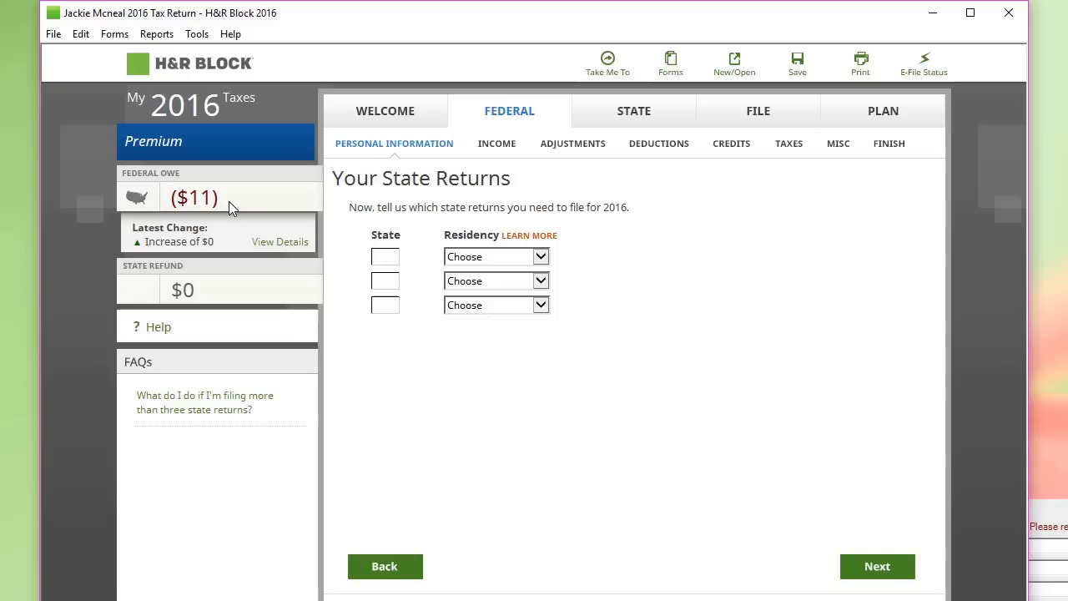
mouse_move(230, 201)
click(885, 574)
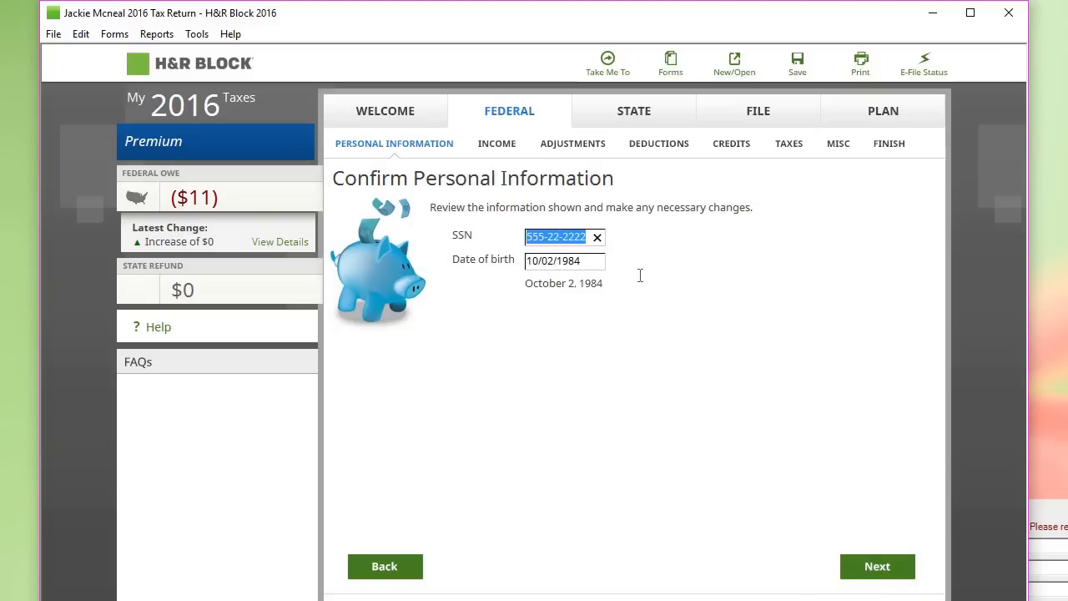
click(866, 567)
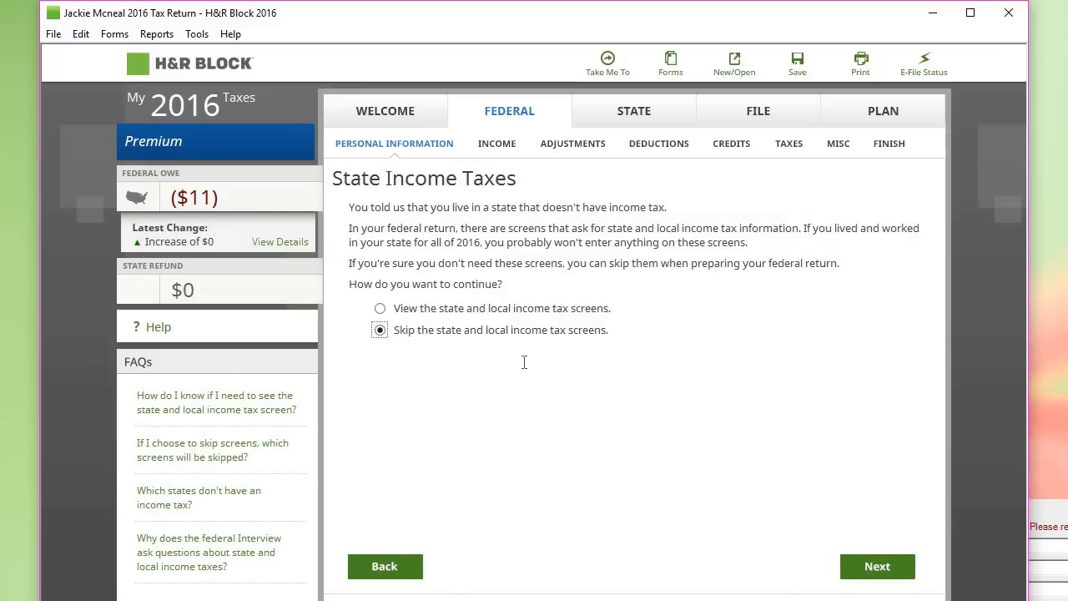
click(878, 572)
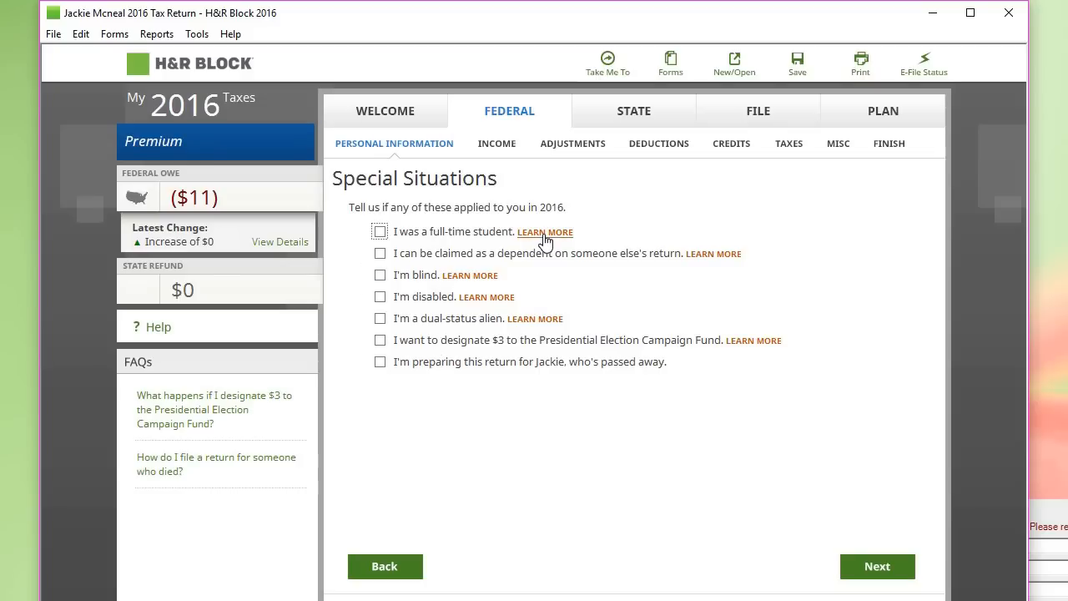
click(874, 569)
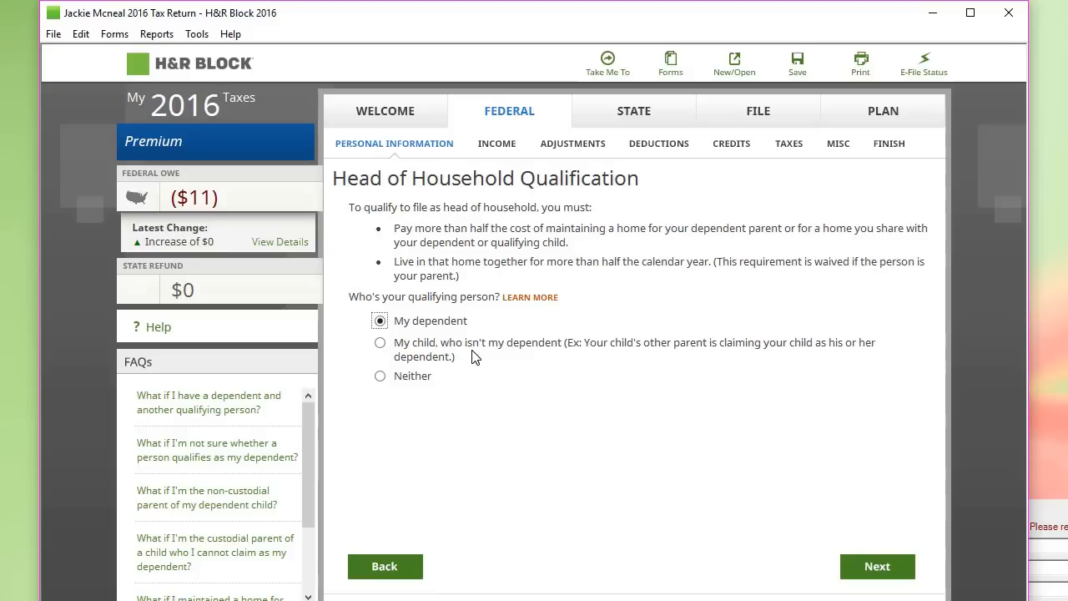
Step: Keep My dependent as qualifier, answer not married, delete the blank second dependent, and finish
click(887, 575)
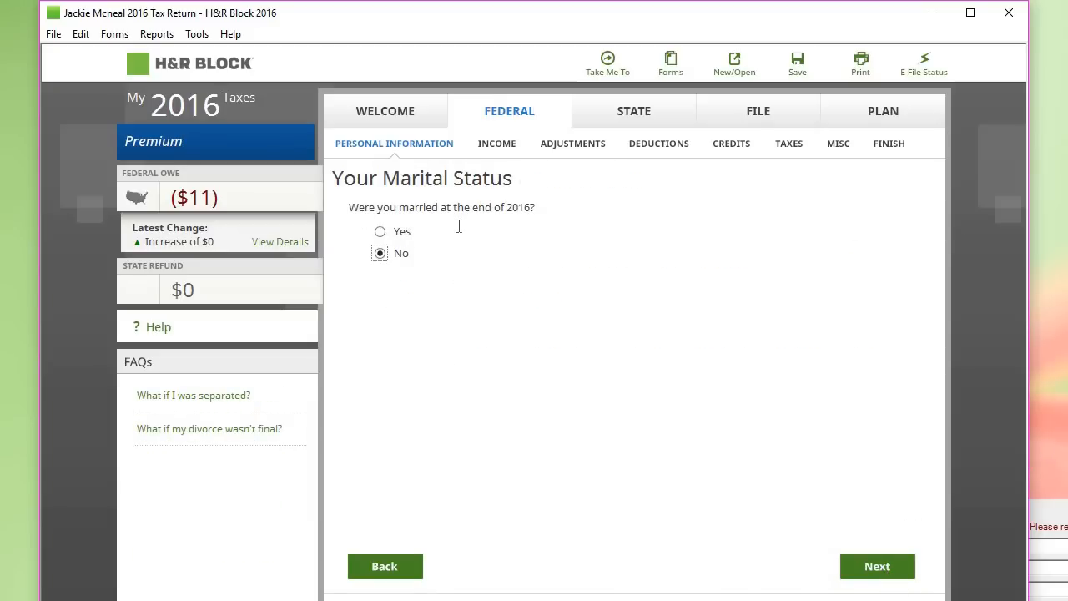
click(854, 572)
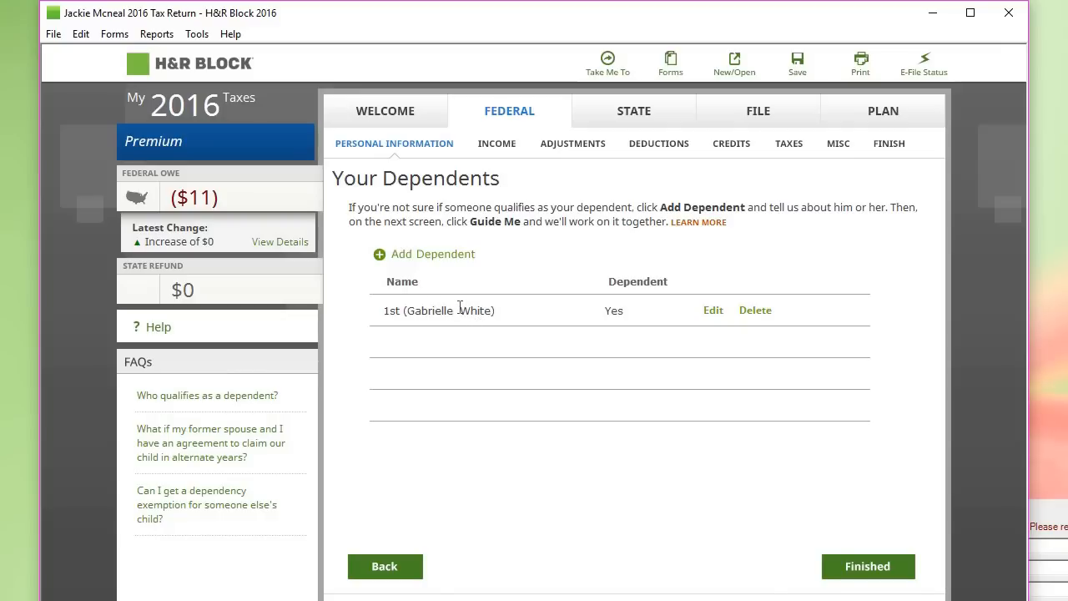
click(449, 257)
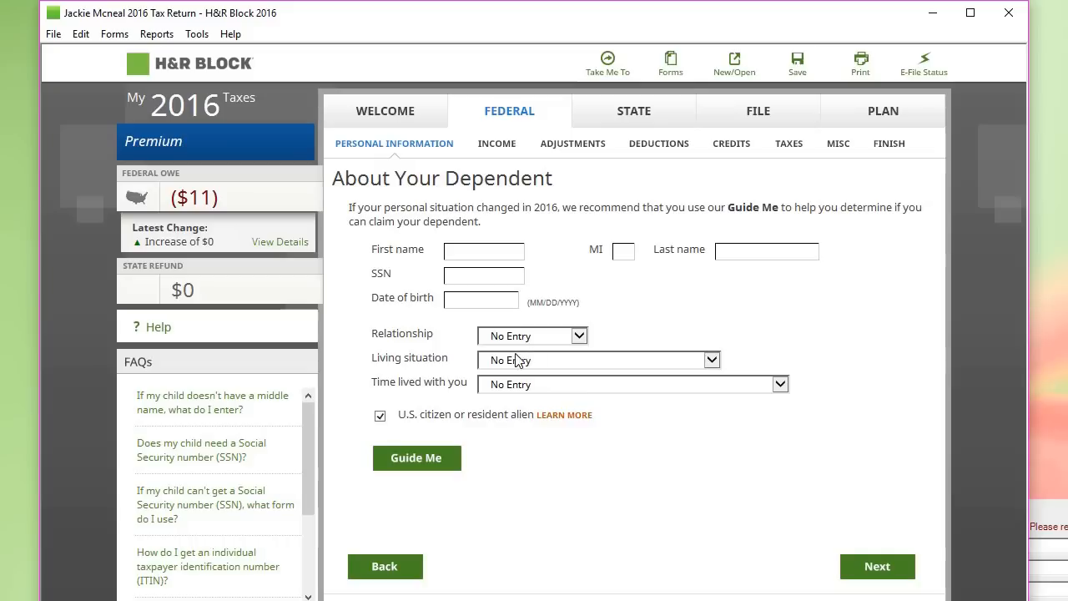
click(383, 567)
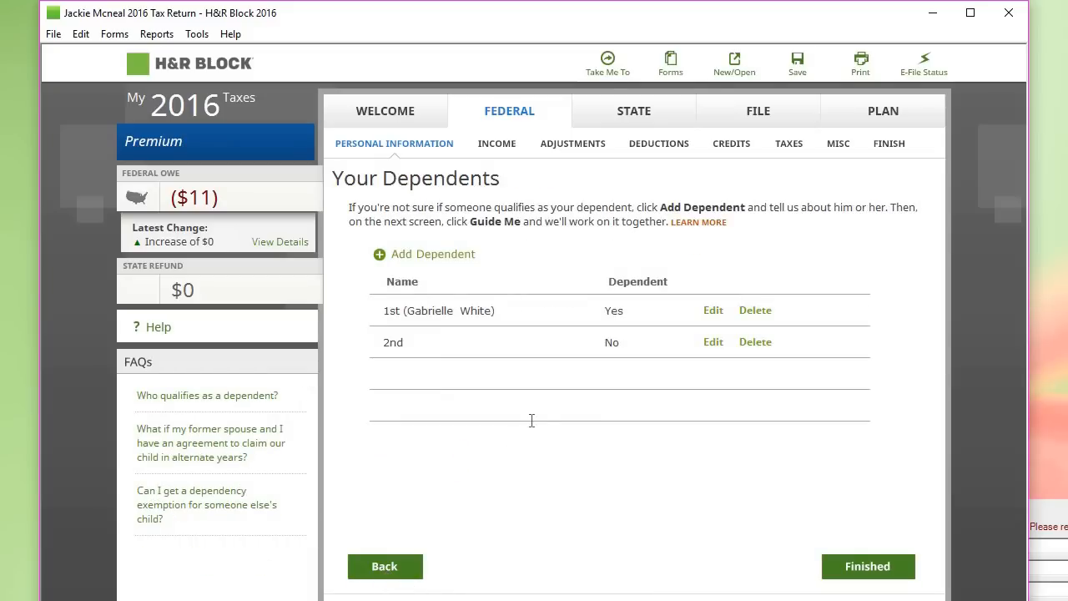
click(758, 343)
click(845, 567)
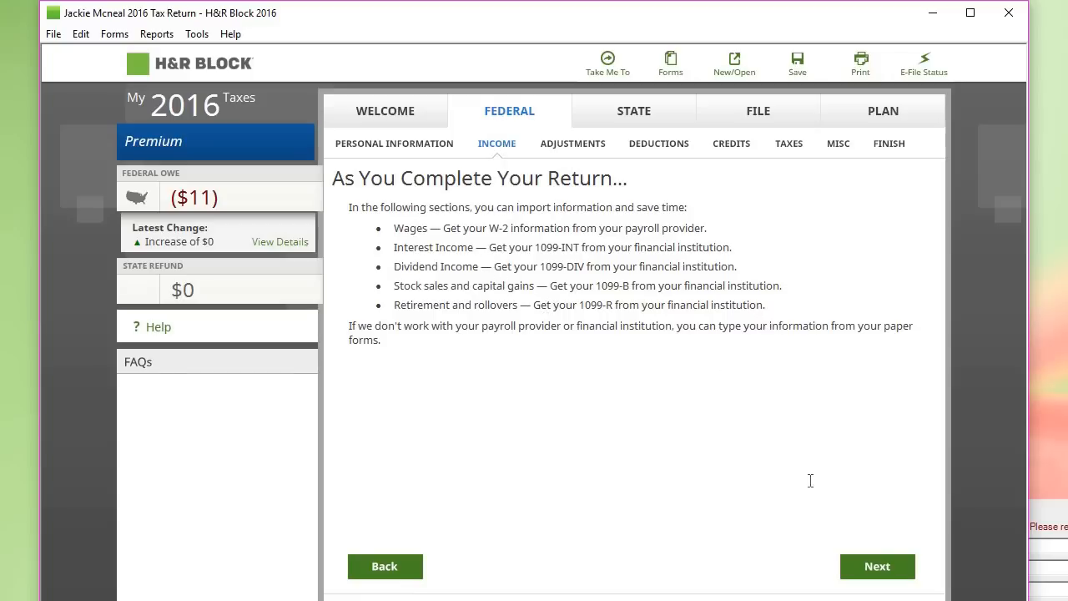
Step: Reach the common income items and leave only Wages from a job checked
click(874, 576)
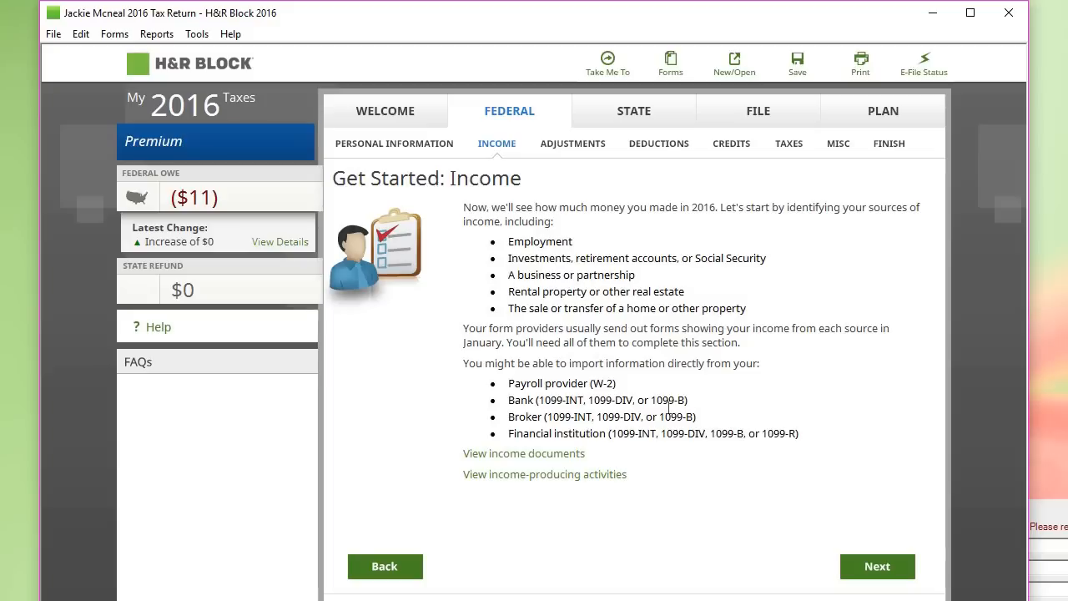
click(877, 567)
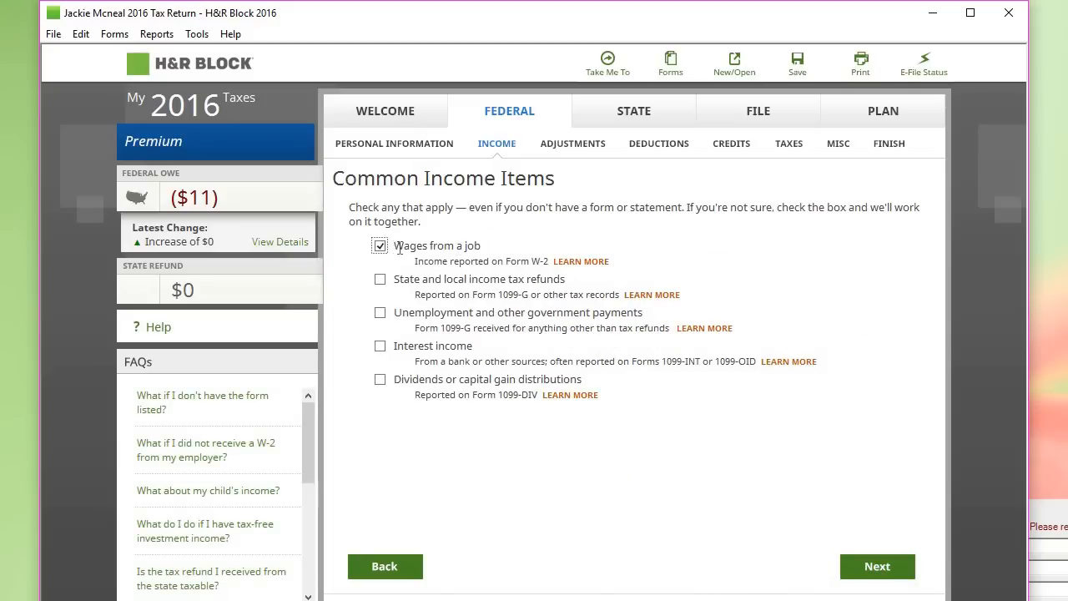
click(380, 315)
click(380, 346)
click(380, 379)
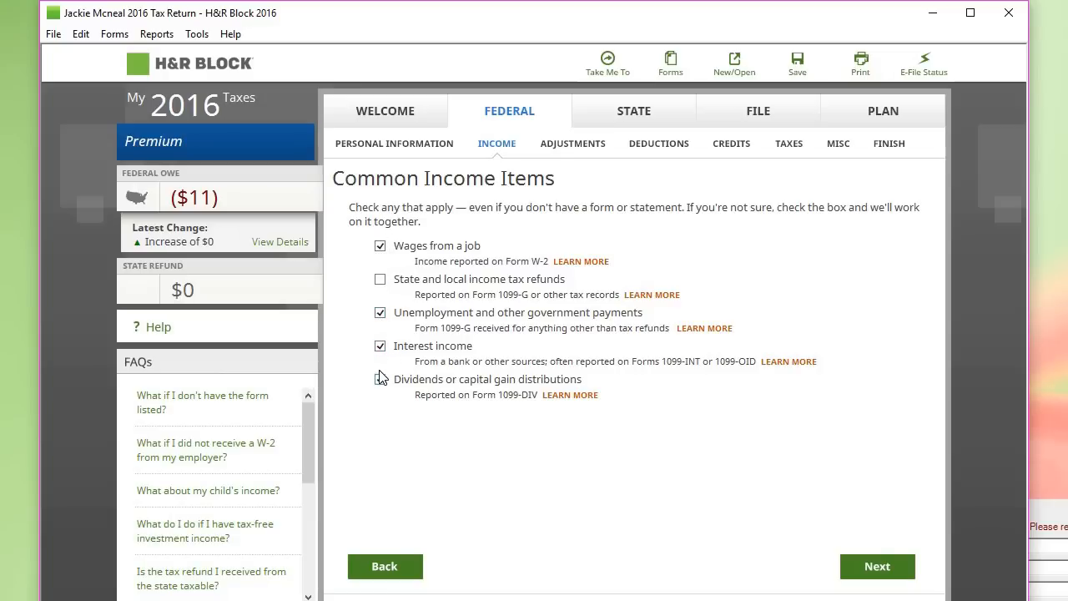
click(379, 279)
click(380, 313)
click(380, 346)
click(878, 568)
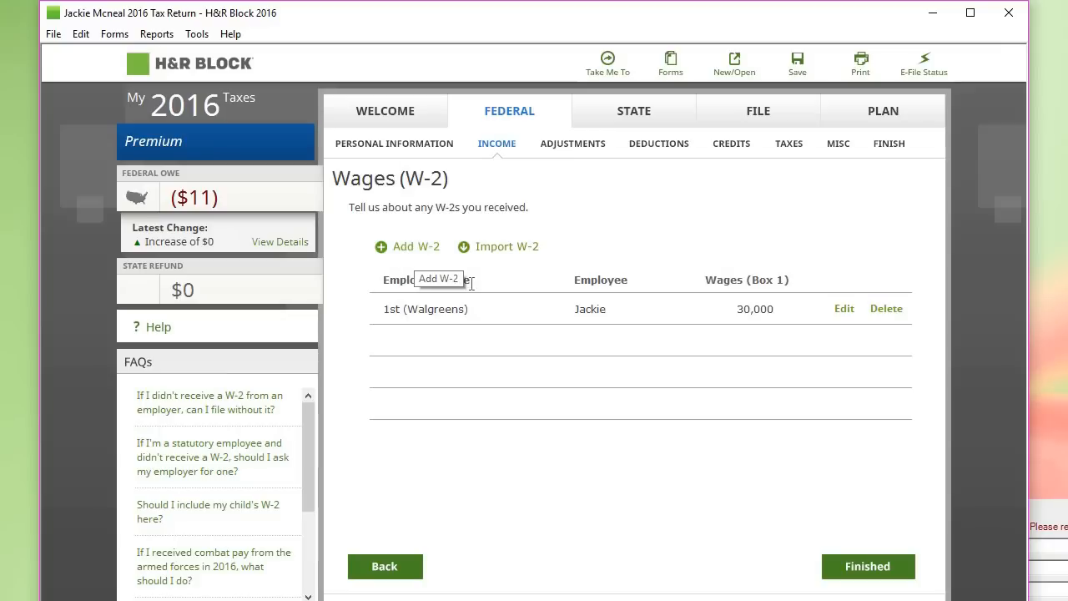
Step: Review the Walgreens W-2 employer details and continue to its Boxes 1-20 amounts
click(844, 311)
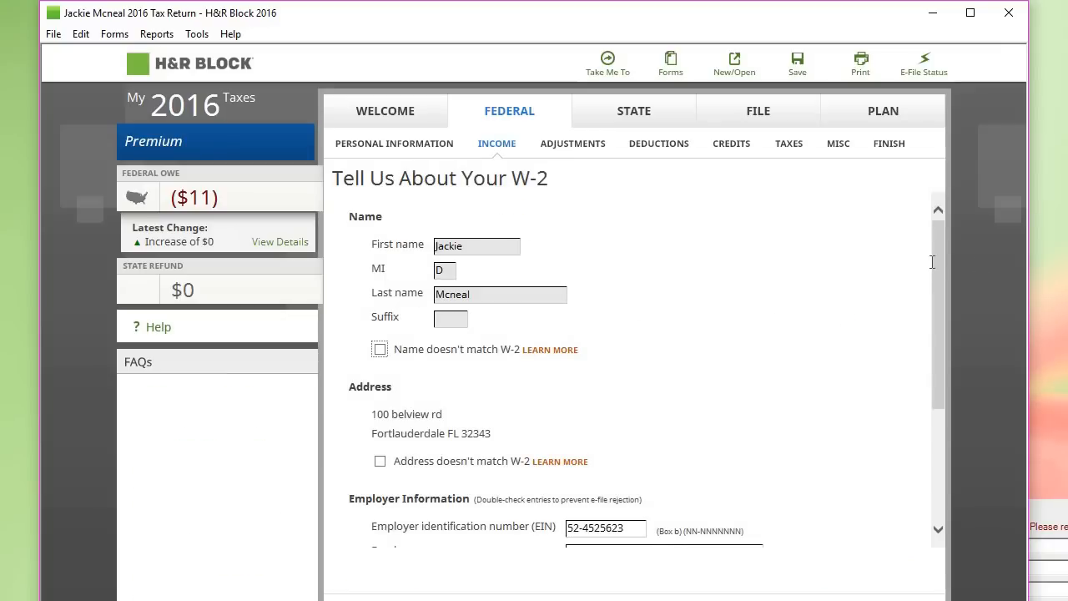
scroll(934, 275, down, 2)
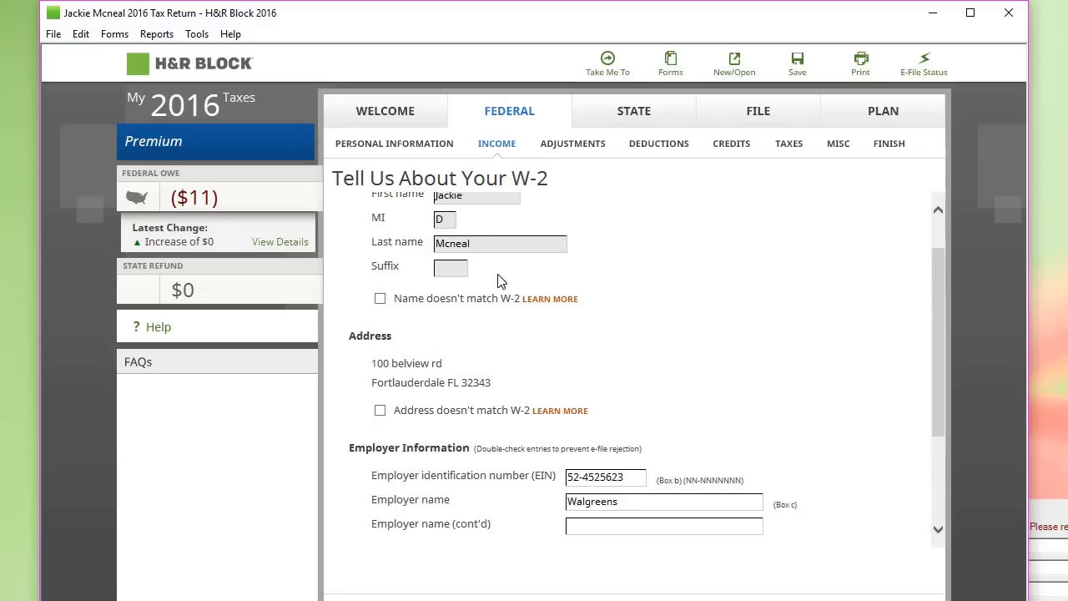
drag(938, 296, 933, 375)
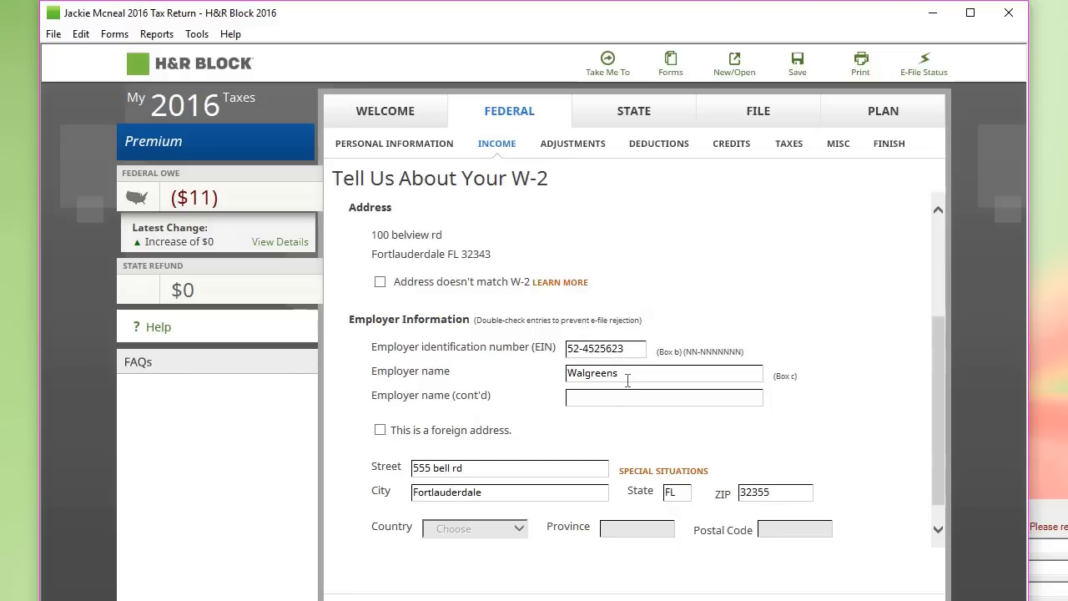
drag(935, 344, 935, 393)
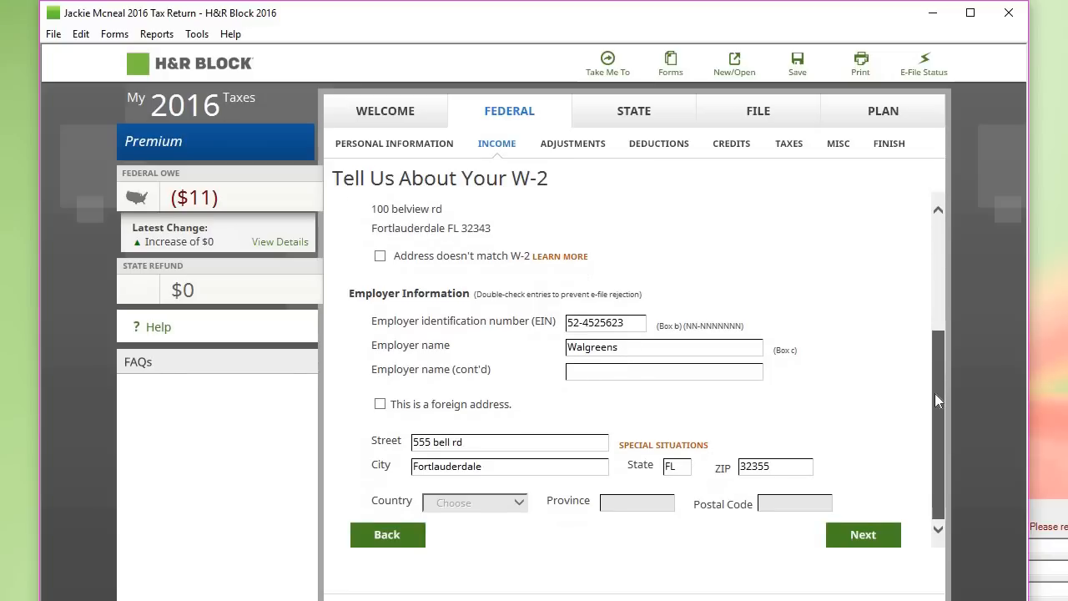
click(862, 535)
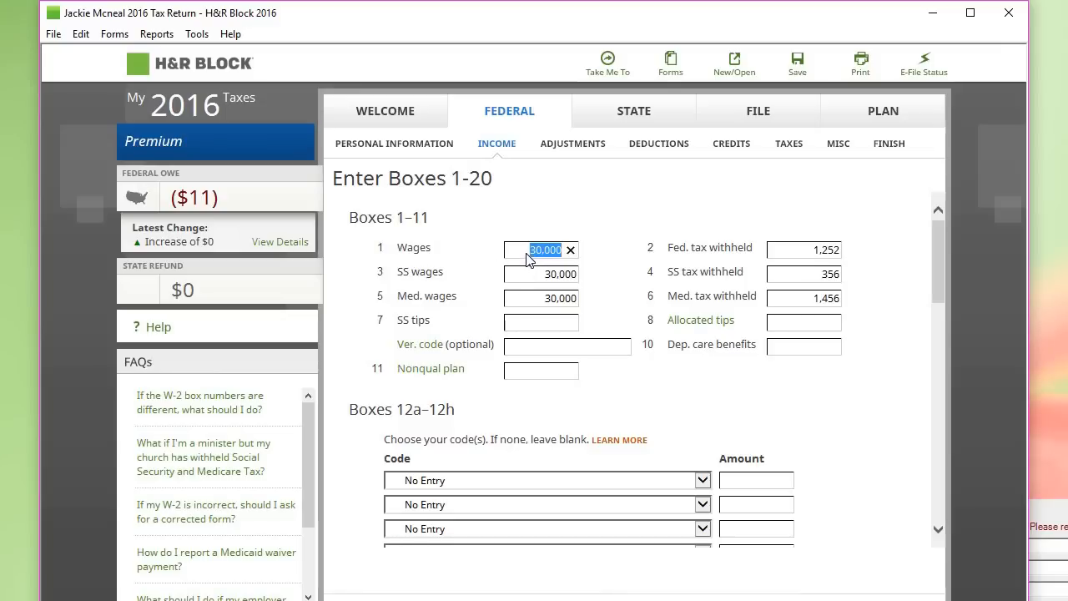
Step: Check the box 1–6 amounts: wages, federal tax, Social Security and Medicare
click(530, 249)
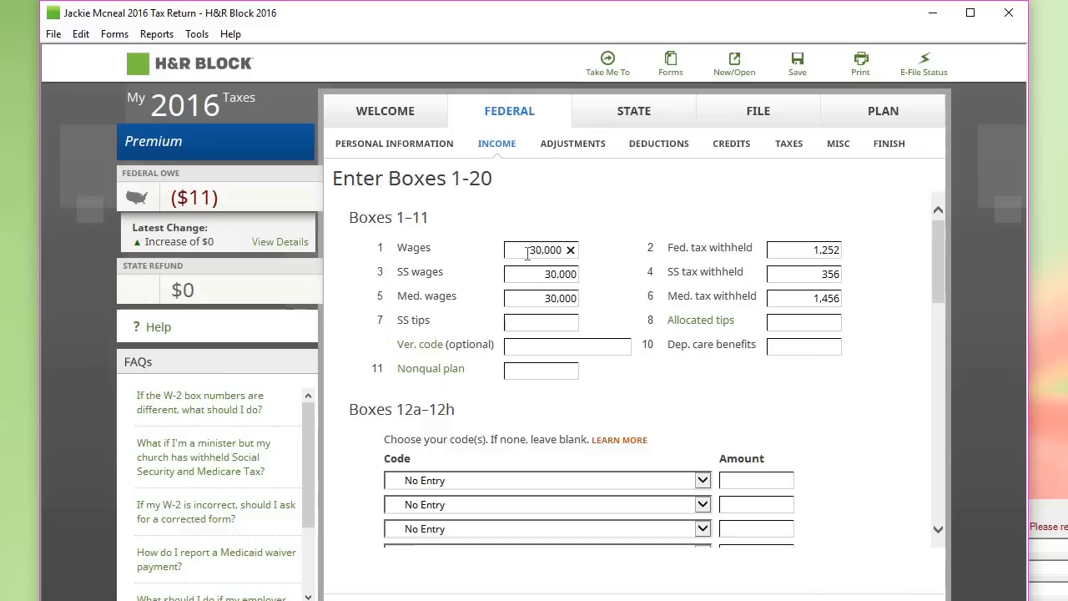
click(816, 250)
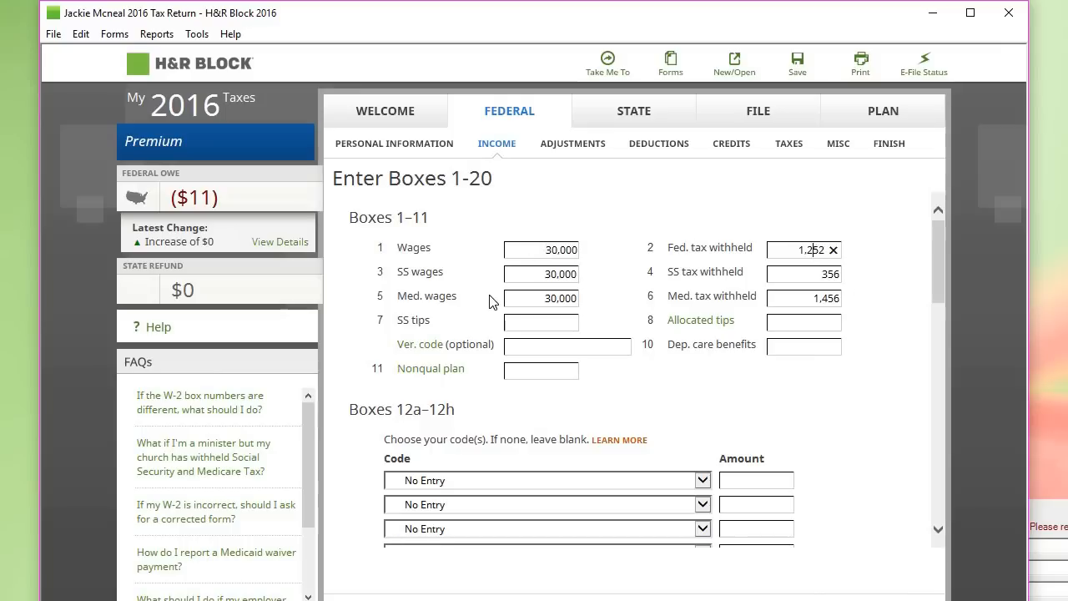
click(533, 267)
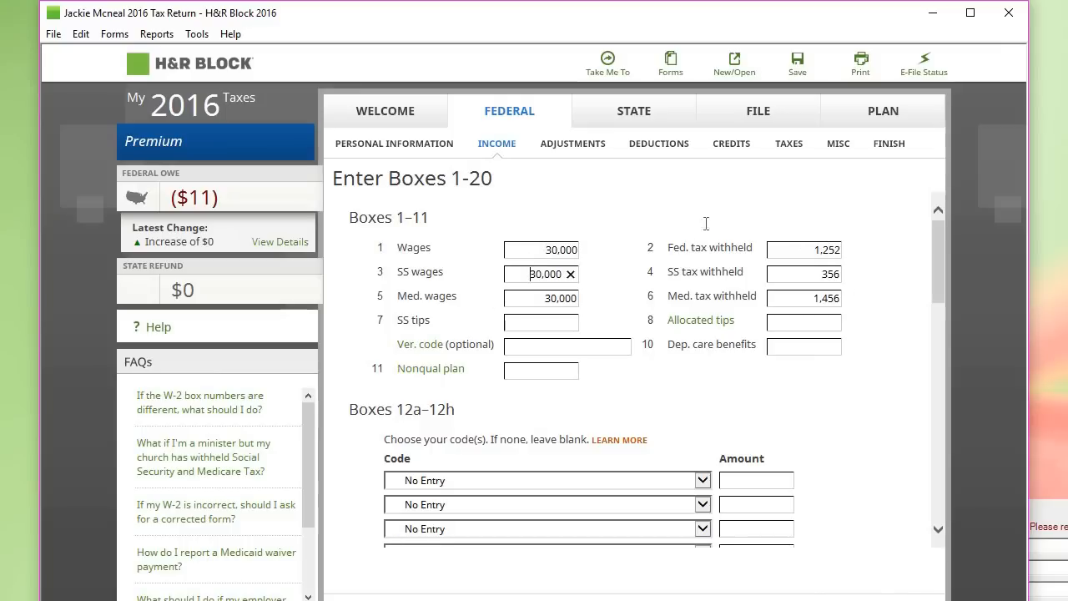
click(813, 274)
click(523, 297)
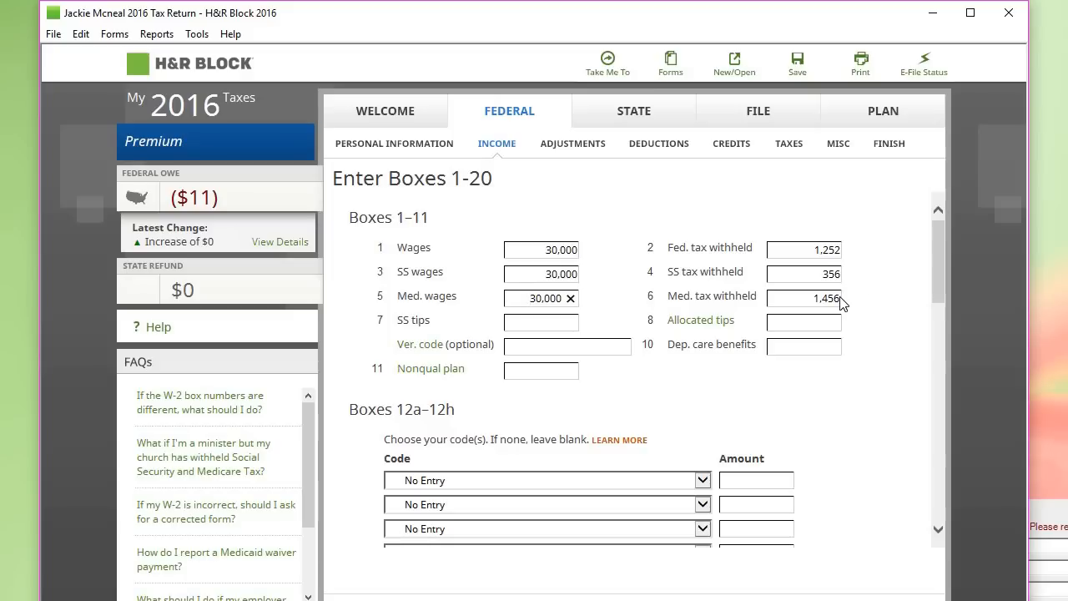
click(840, 298)
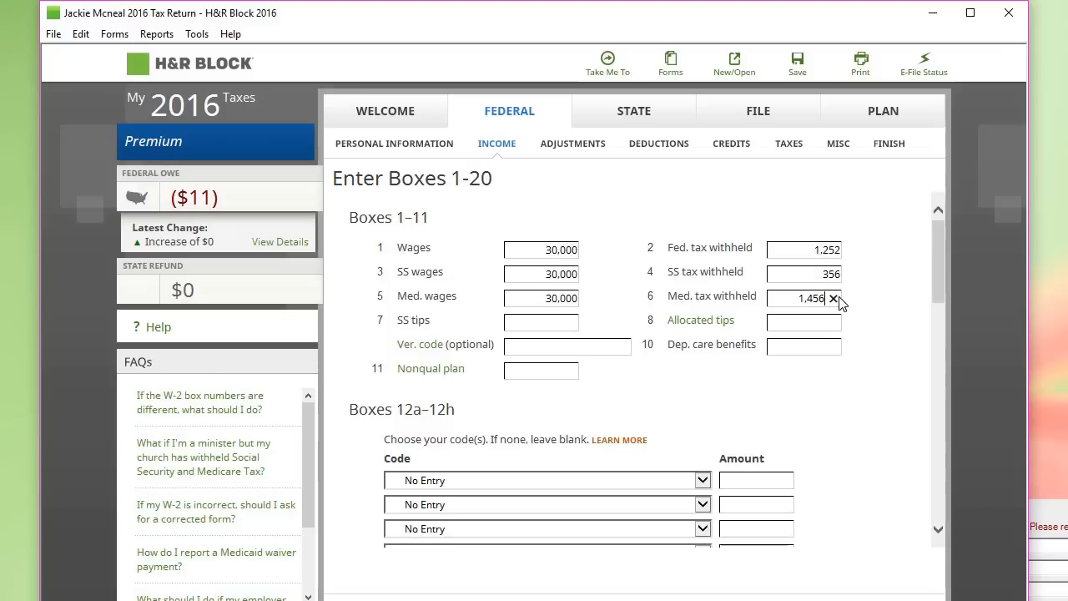
Step: Correct the mistyped box 6 Medicare tax withheld so it reads 1,456
click(830, 299)
text(.9)
click(831, 298)
text(1456.9)
key(Tab)
click(840, 301)
key(BackSpace)
key(BackSpace)
key(BackSpace)
key(BackSpace)
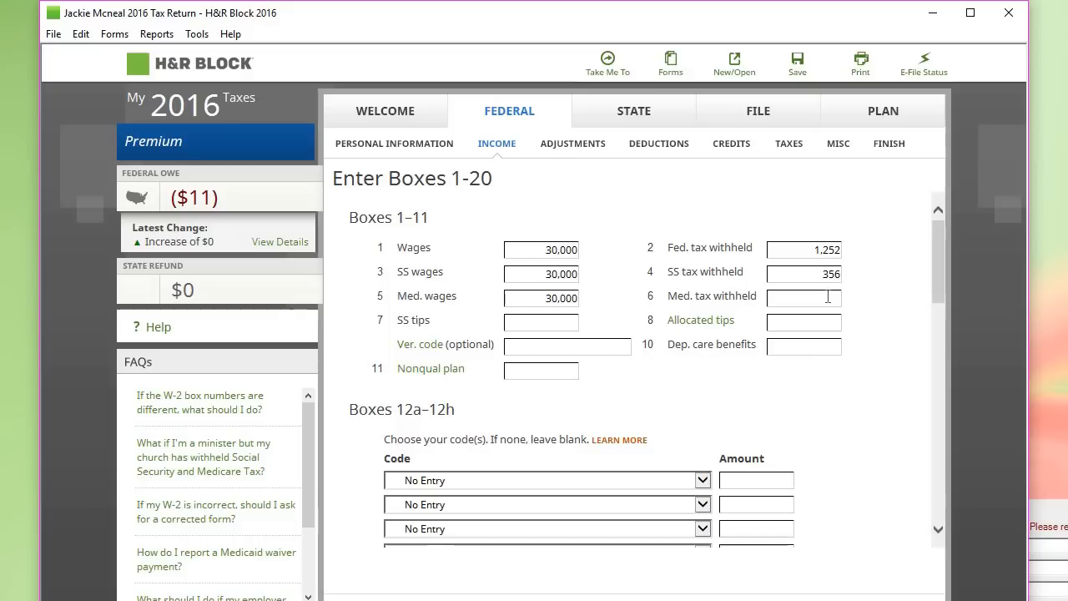
text(45)
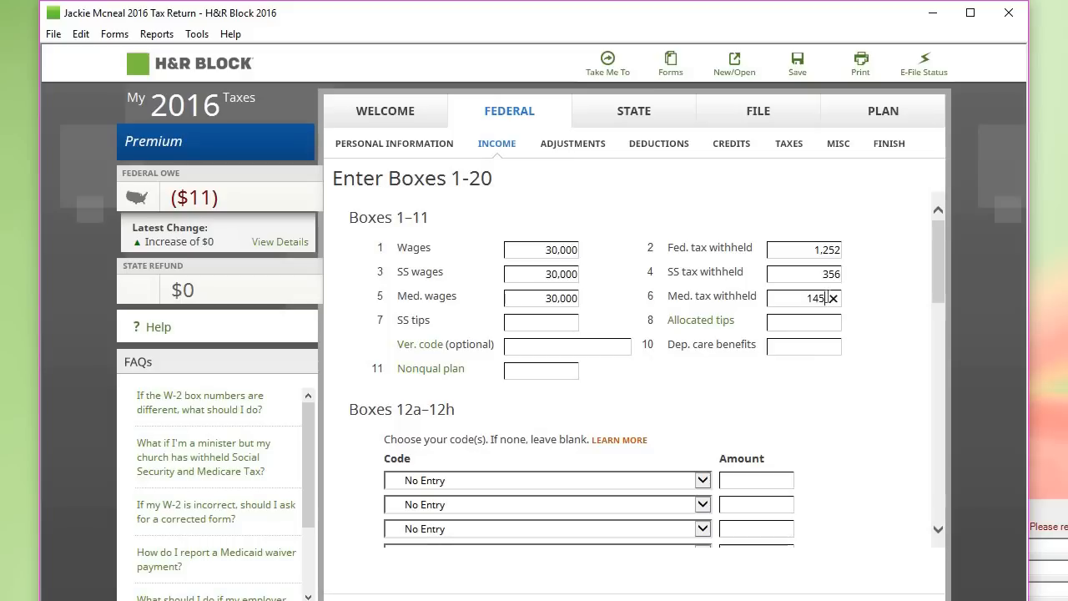
text(6.3)
key(Tab)
drag(938, 290, 938, 292)
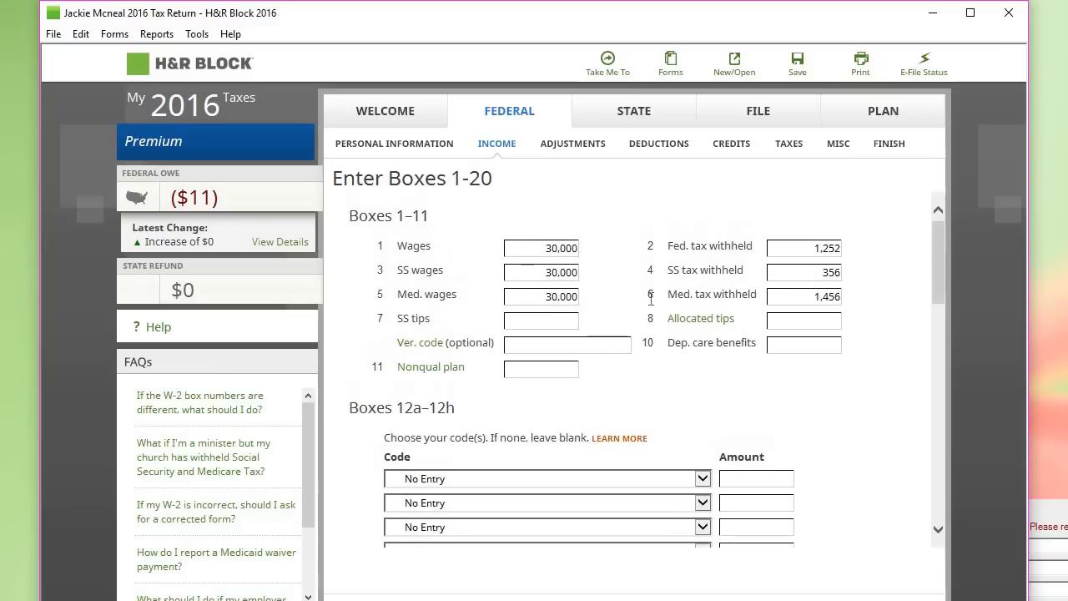
click(570, 320)
Step: Leave the Box 12 codes and Boxes 12–20 empty, and check no W-2 special situations
drag(938, 279, 938, 338)
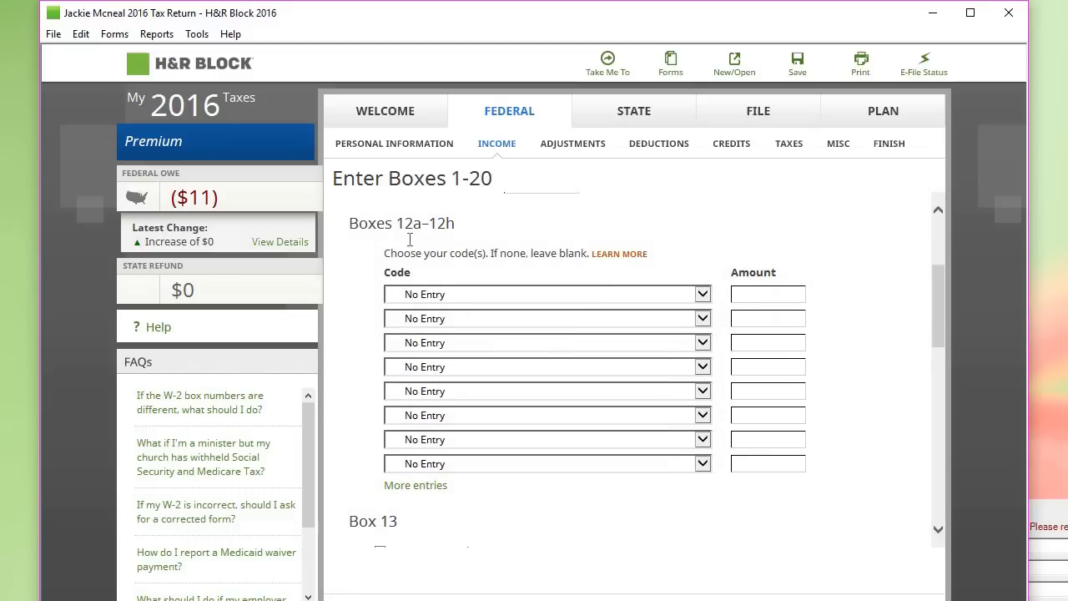
click(677, 299)
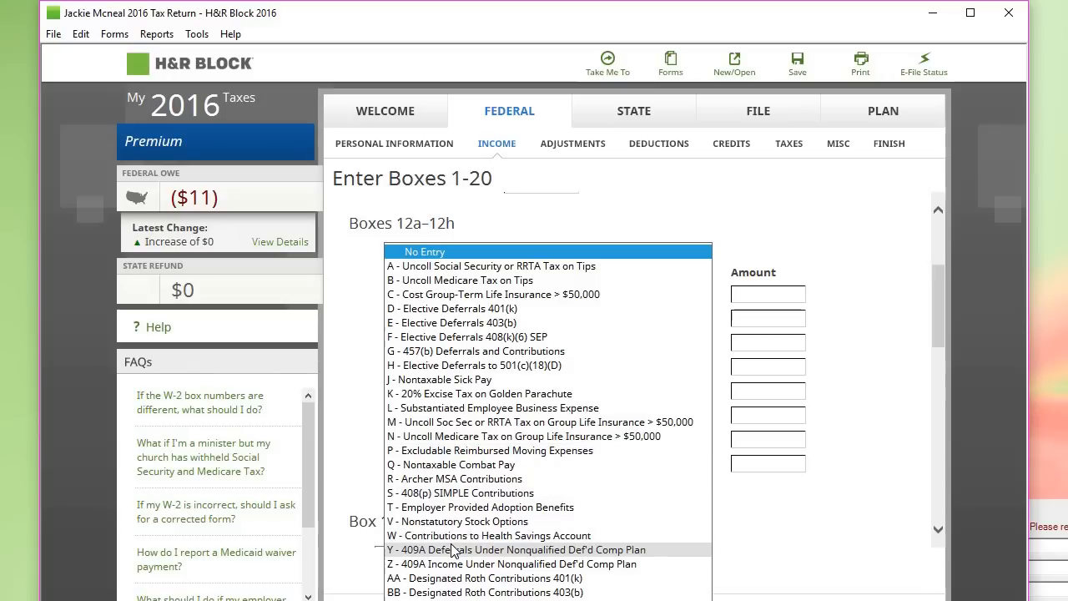
click(781, 521)
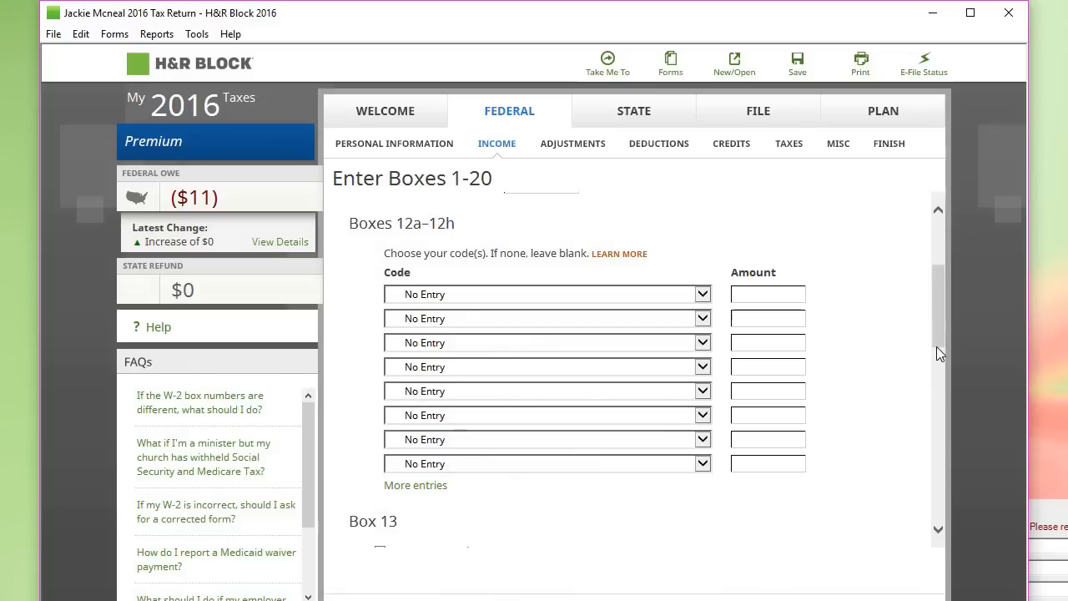
scroll(937, 346, down, 5)
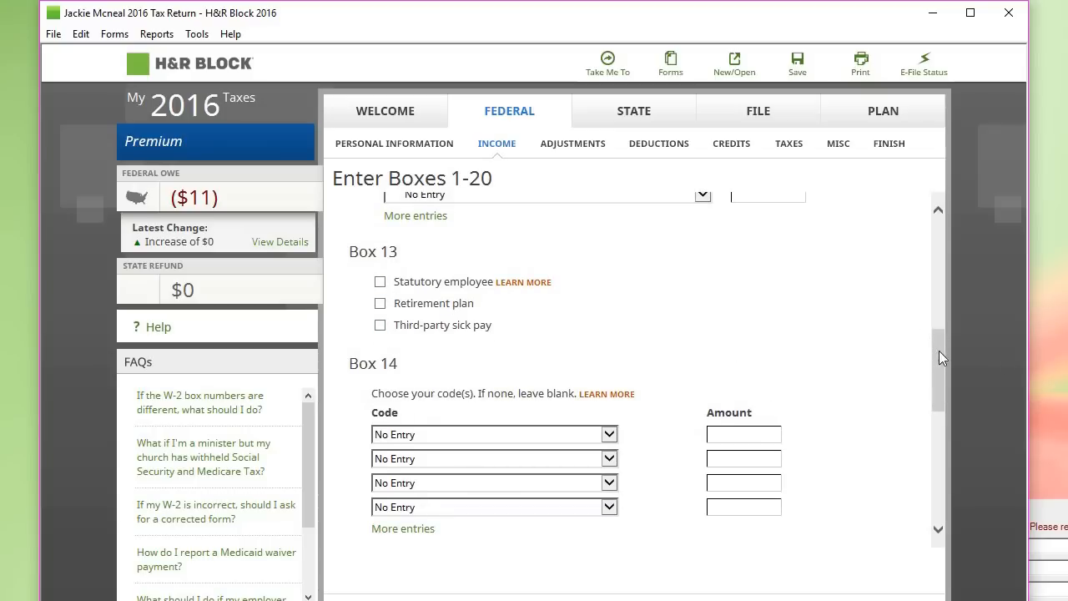
drag(940, 351, 938, 491)
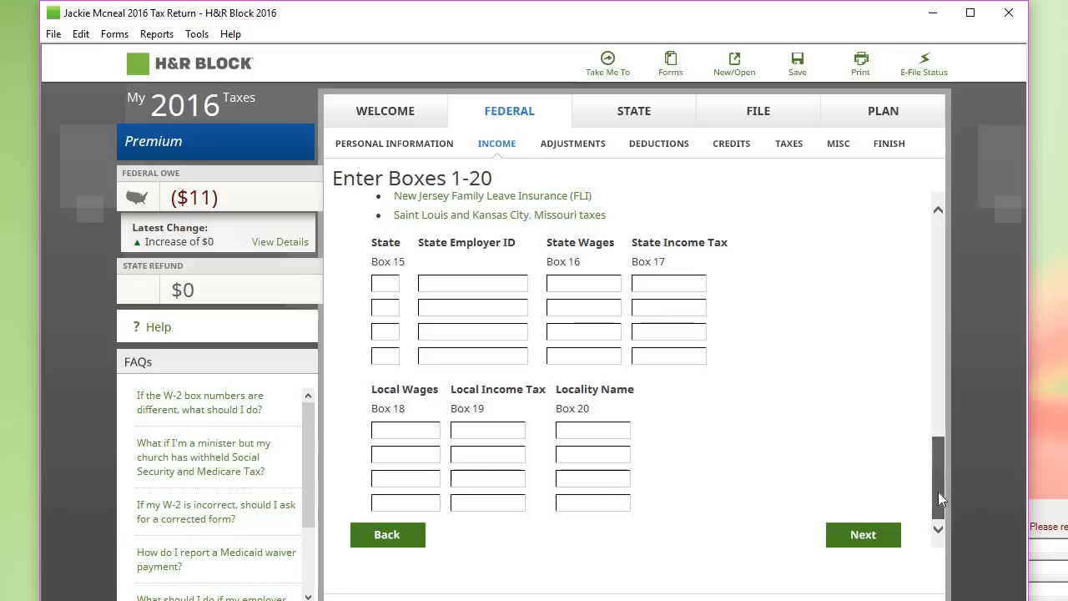
click(845, 536)
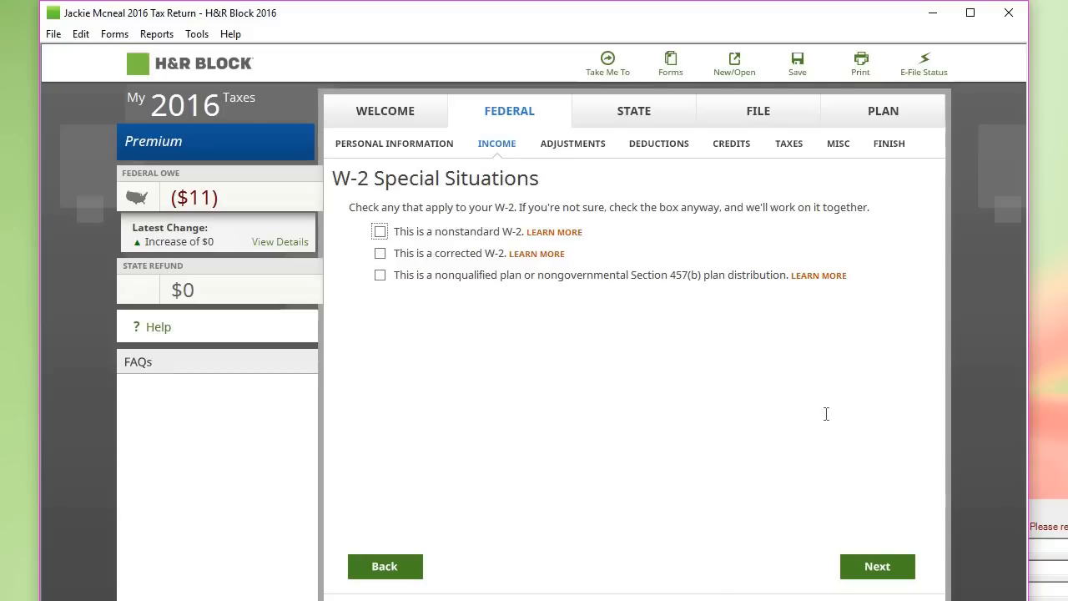
click(868, 569)
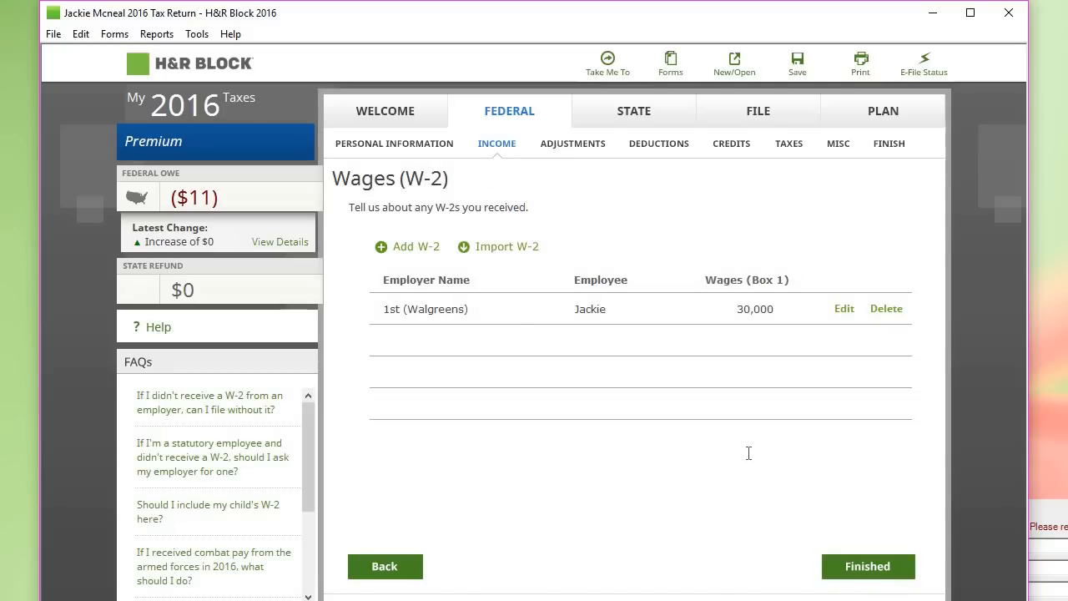
Step: Delete the blank second W-2, keeping only Walgreens, and finish the wages section
click(409, 247)
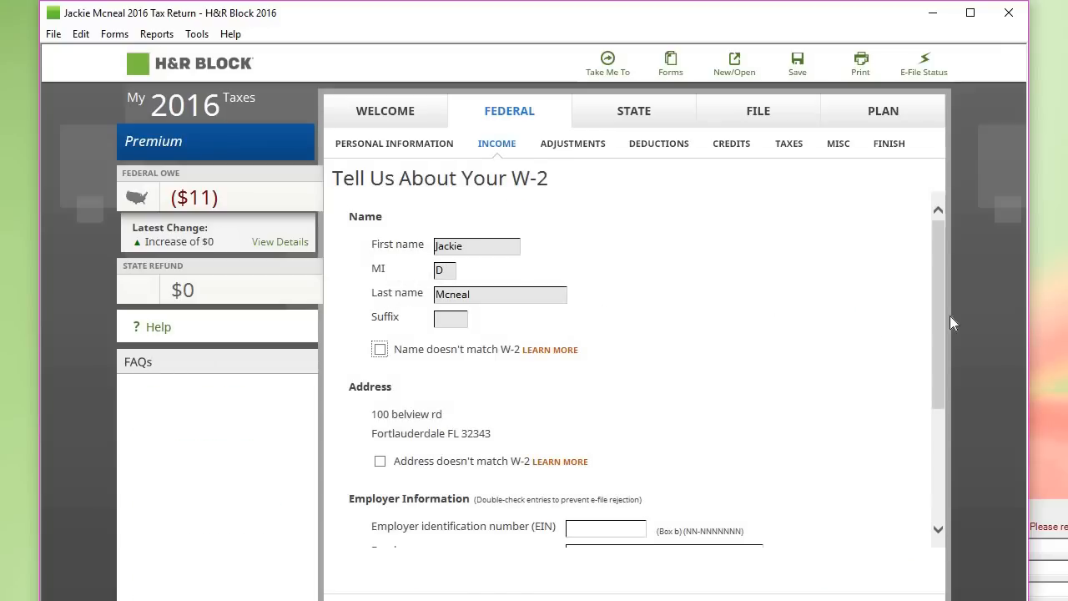
drag(939, 325, 921, 489)
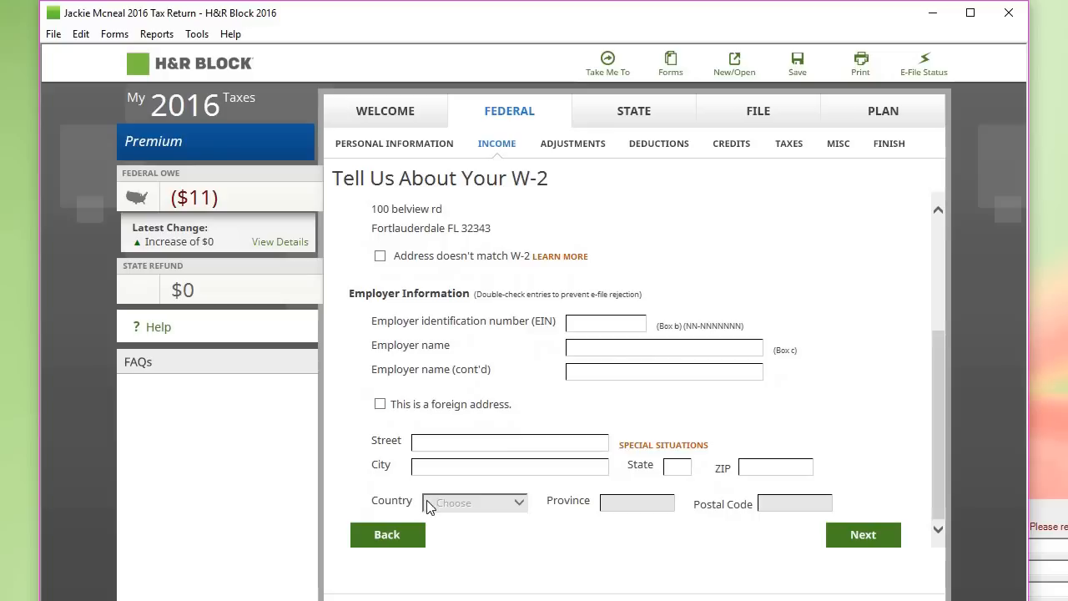
click(404, 537)
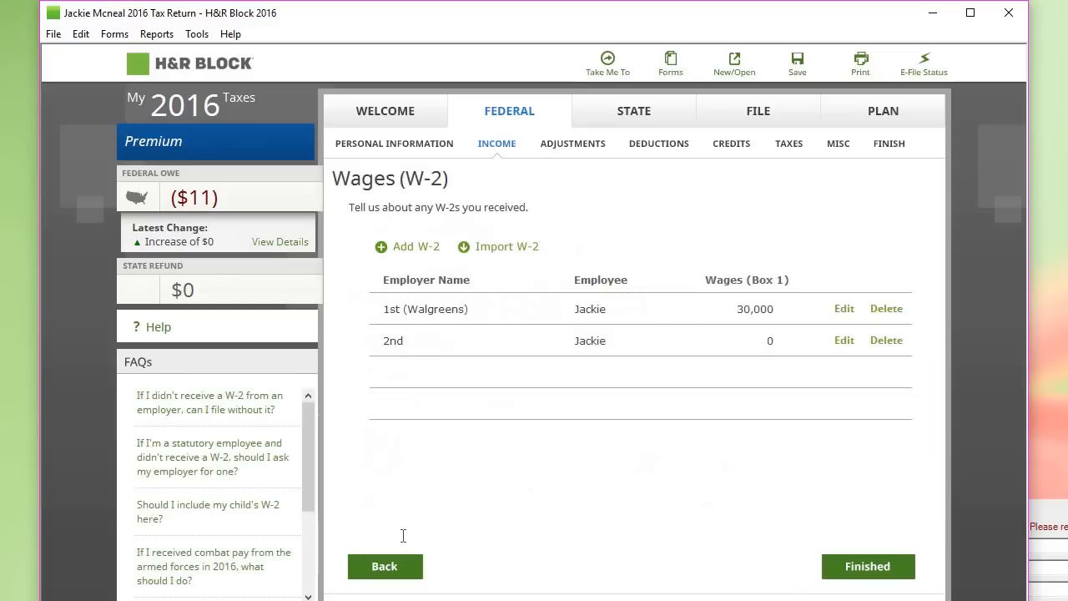
click(885, 341)
click(868, 567)
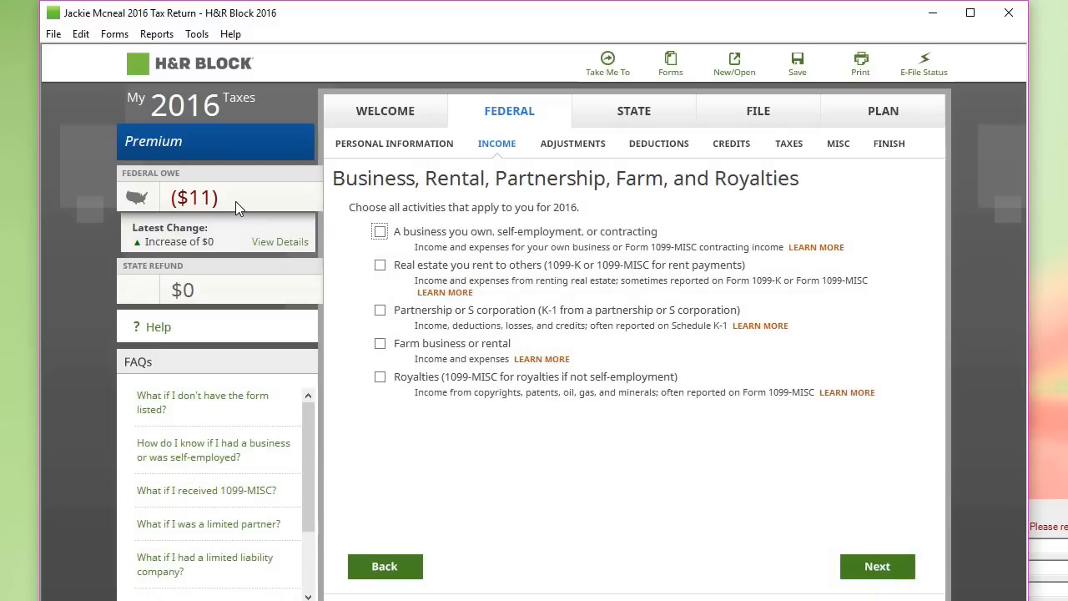
Step: Tick 'A business you own, self-employment, or contracting' and continue to business income
mouse_move(236, 199)
click(870, 568)
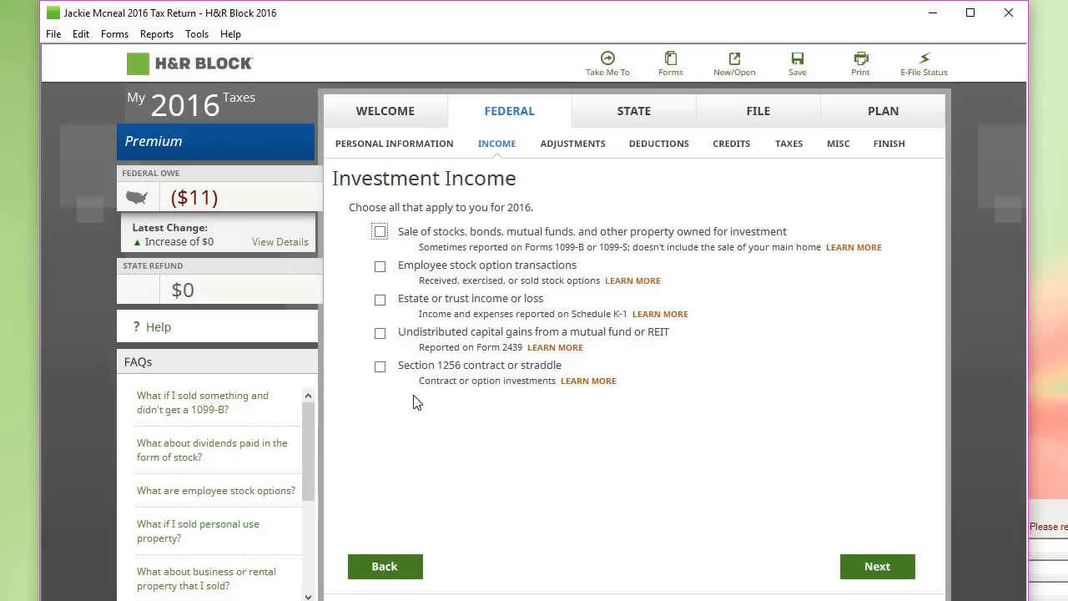
click(390, 568)
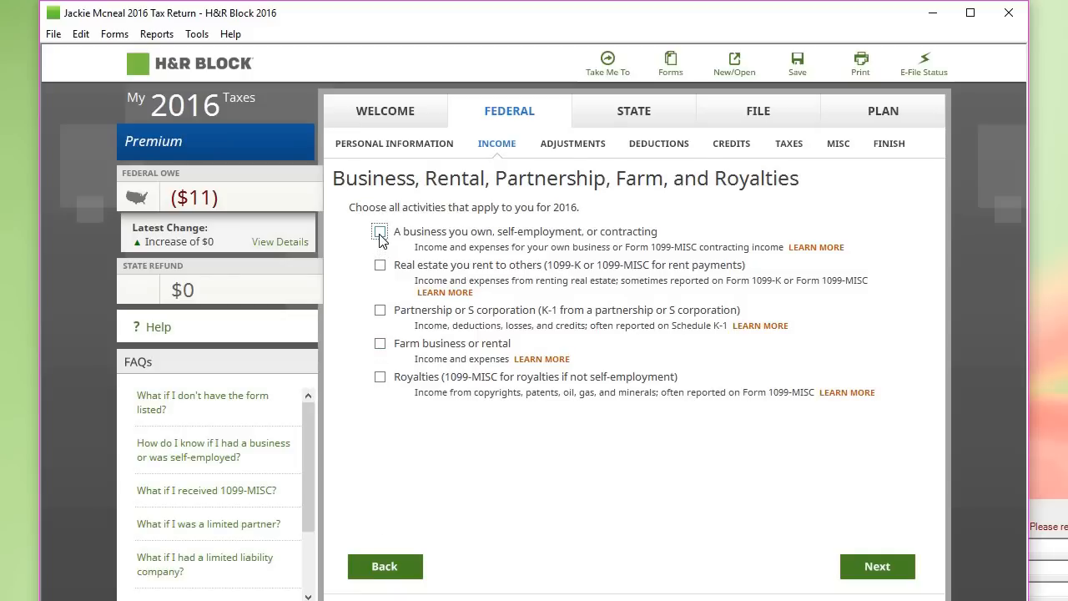
click(380, 233)
click(875, 567)
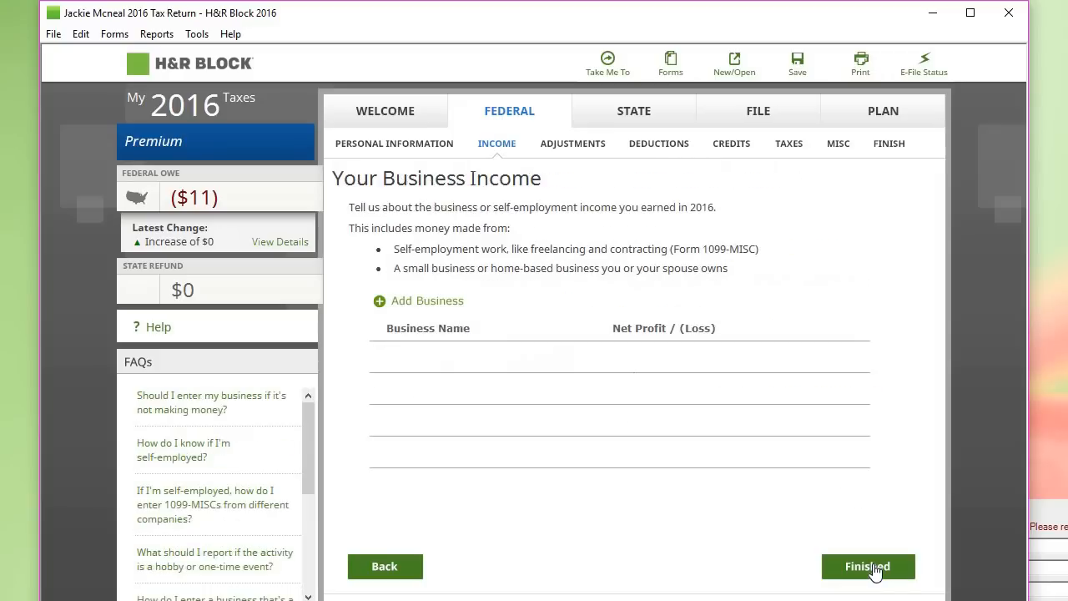
Step: Add a business named Capital Motors described as 'Fix cars'
click(445, 307)
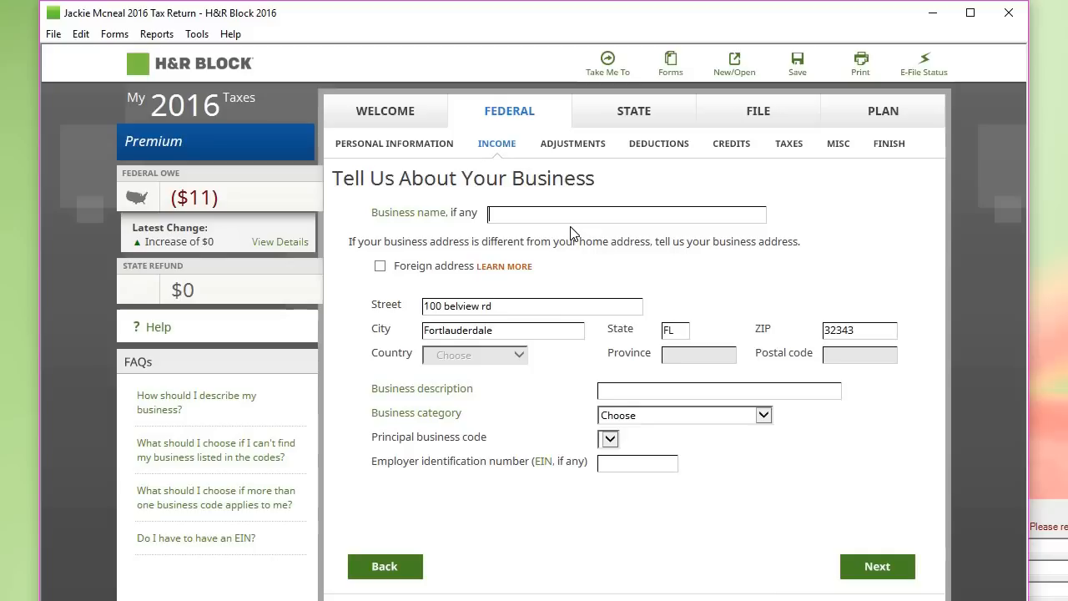
text(Capital Motors)
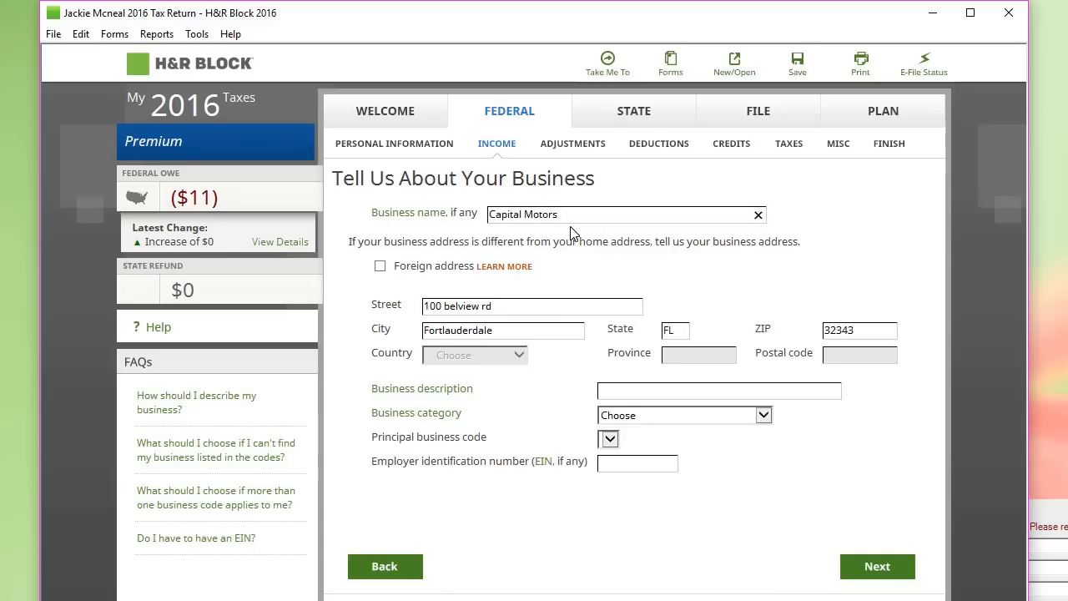
key(Tab)
click(645, 391)
text(Fix cars)
key(Tab)
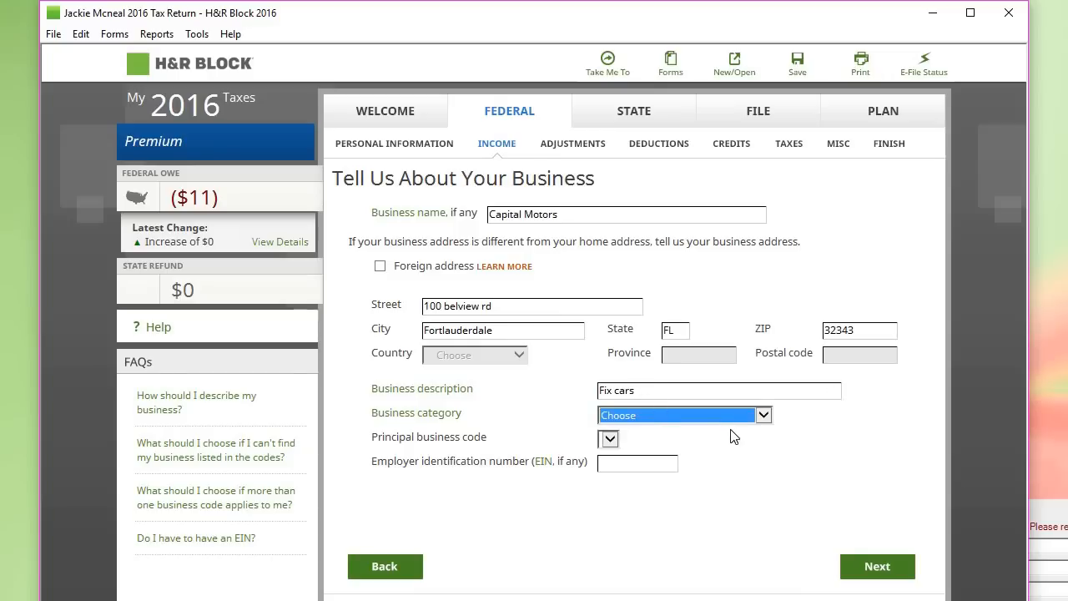
Step: Set the business category to Other and code 999999 - Unable to classify
click(732, 417)
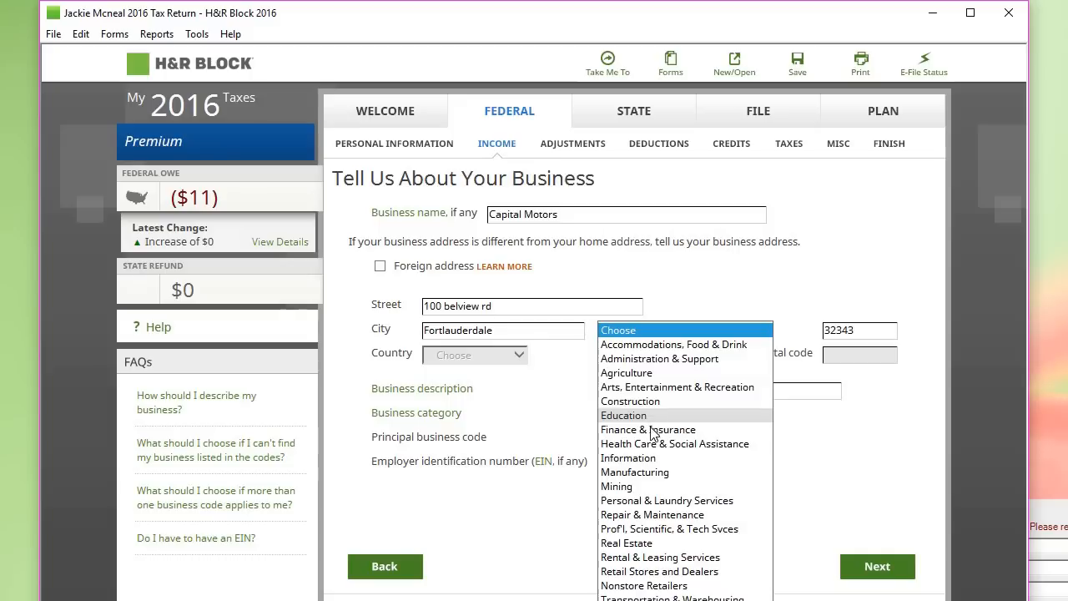
click(650, 515)
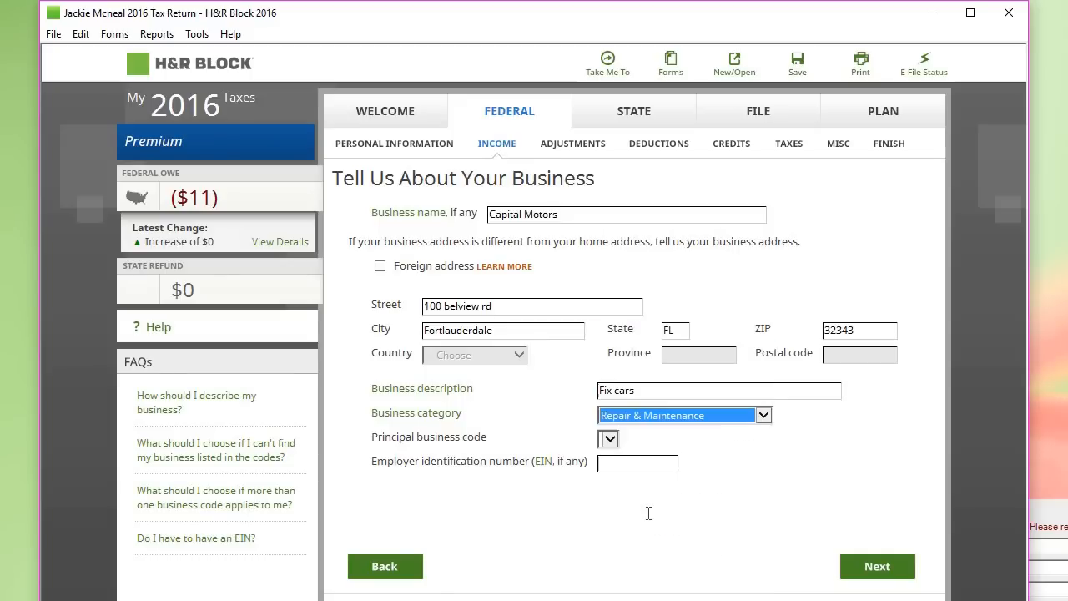
click(764, 417)
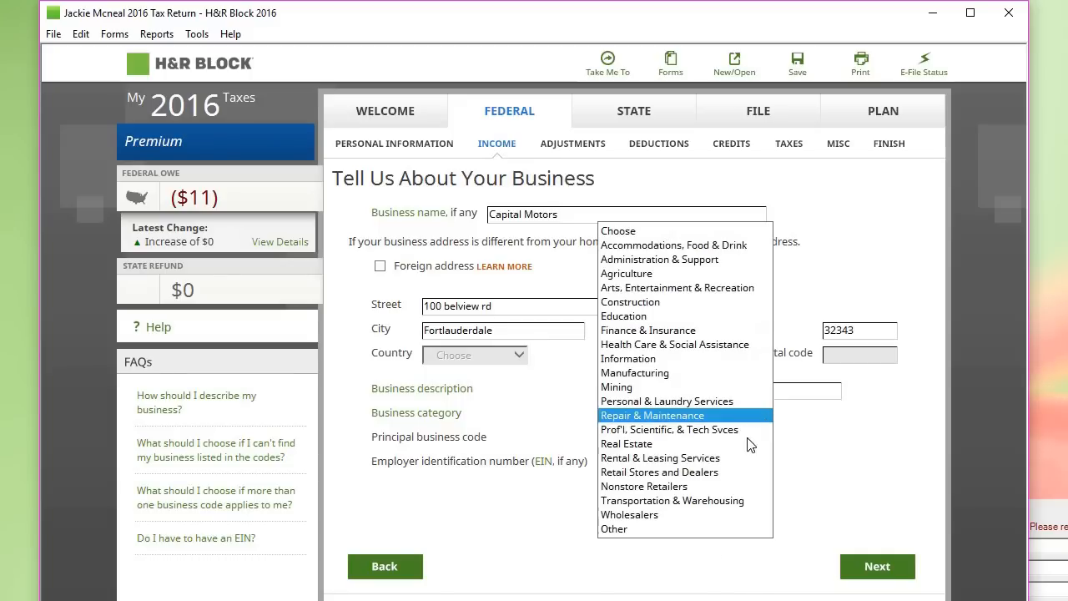
click(658, 531)
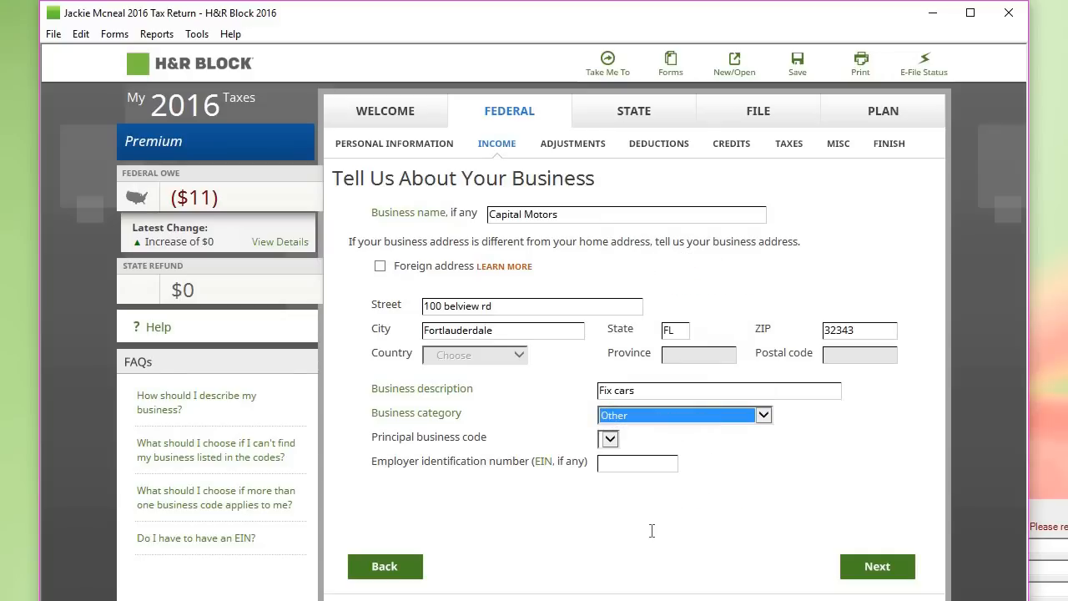
click(610, 441)
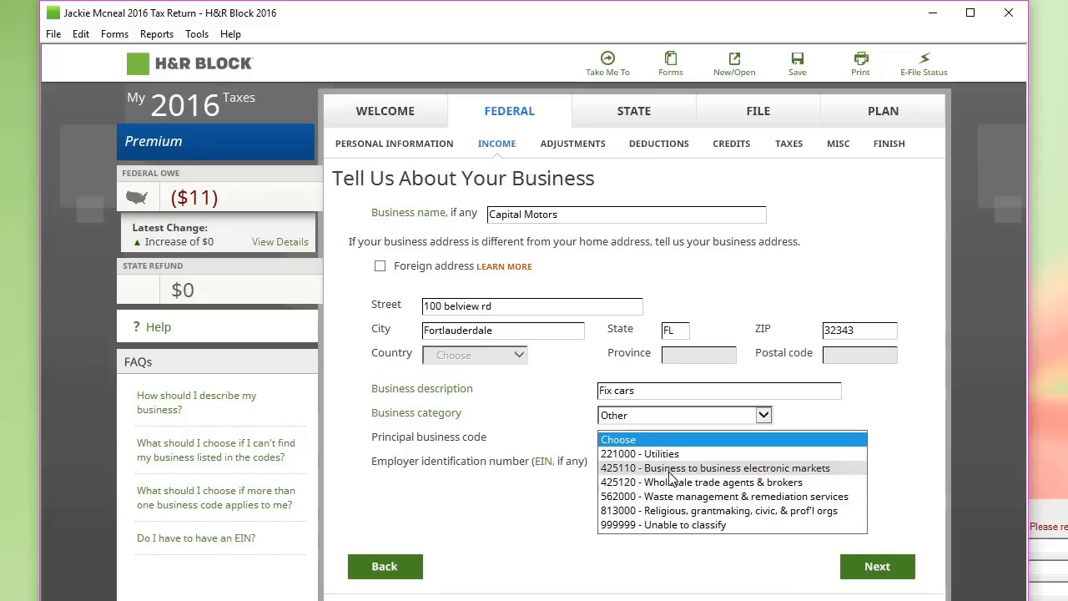
click(668, 524)
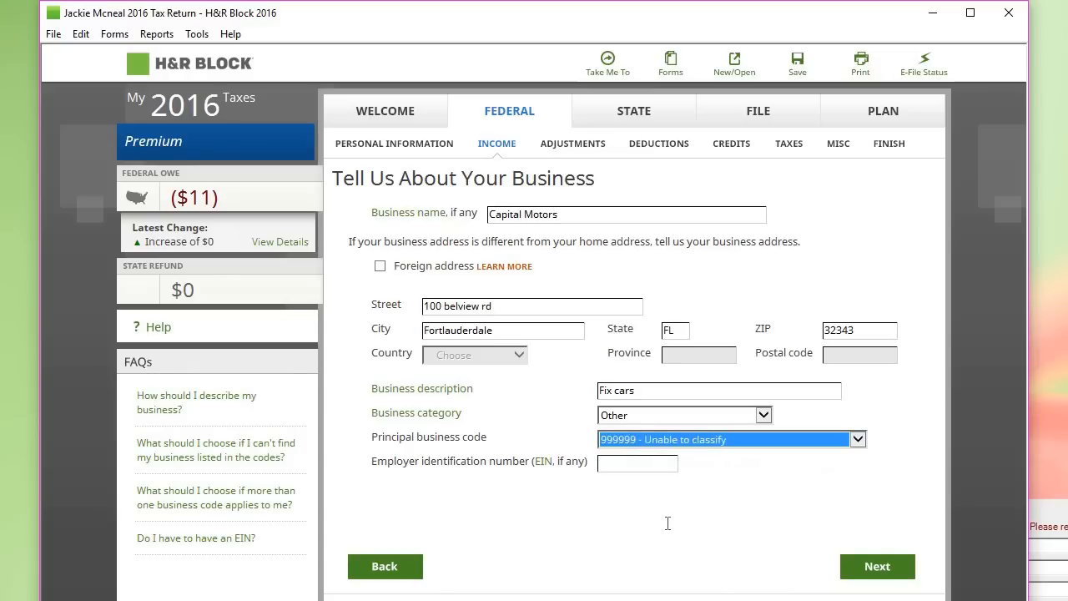
Step: Type the business's employer identification number, correcting stray characters
click(614, 469)
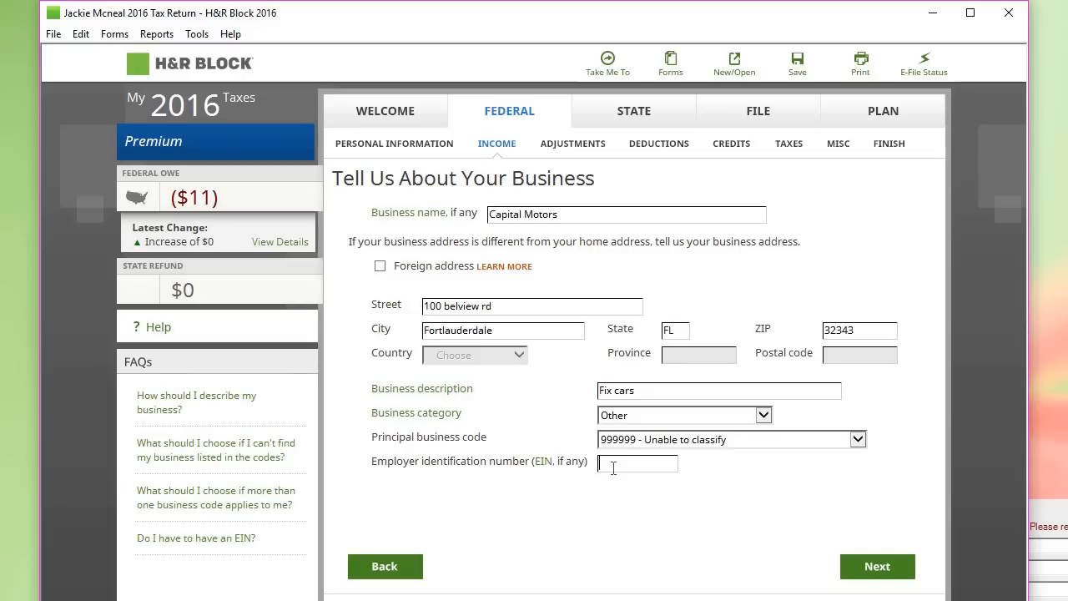
text(==)
key(BackSpace)
key(BackSpace)
key(BackSpace)
key(BackSpace)
key(BackSpace)
key(BackSpace)
key(BackSpace)
key(BackSpace)
key(BackSpace)
key(BackSpace)
key(BackSpace)
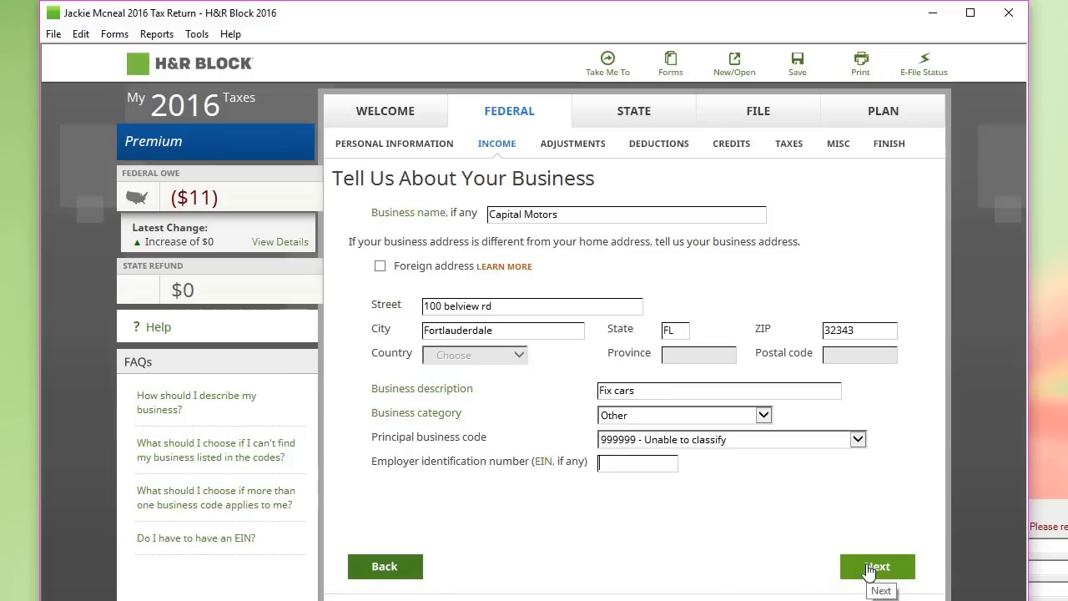
Step: Advance to Accounting Method and read the cash-method explanation, keeping Yes selected
click(867, 570)
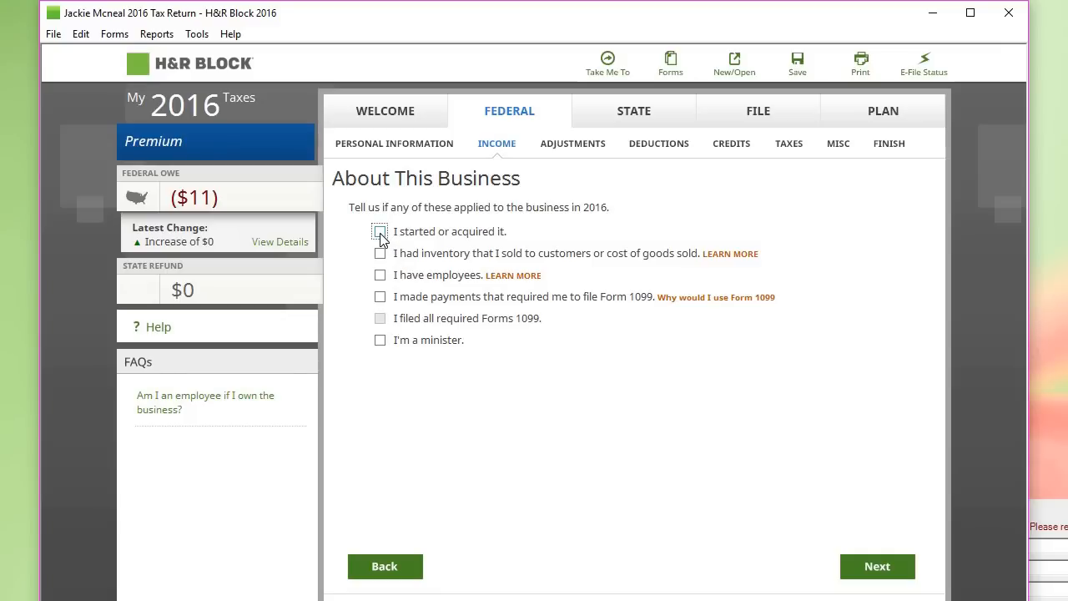
click(862, 571)
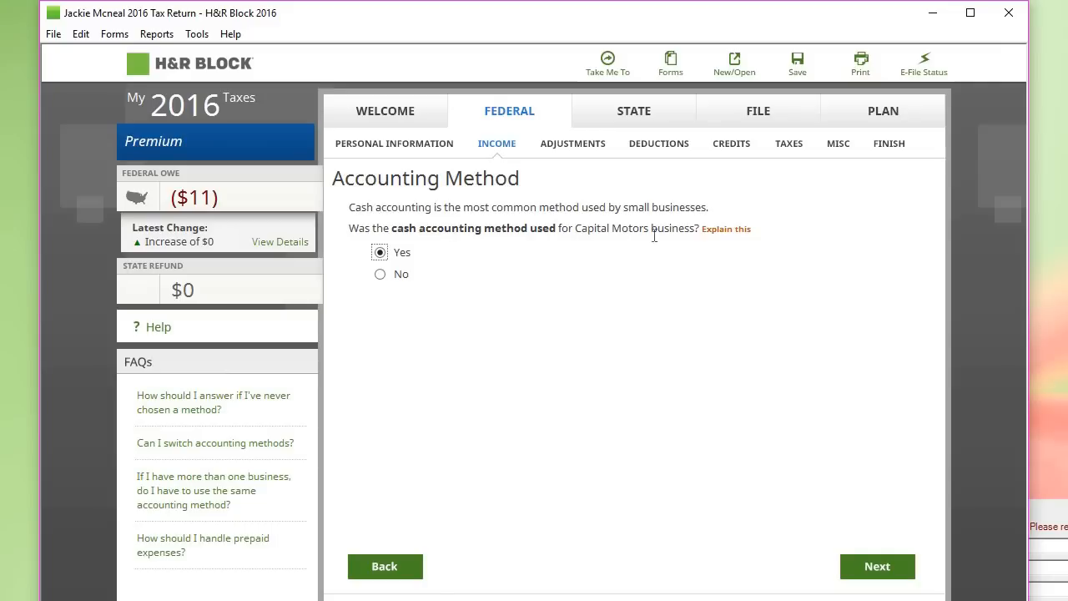
click(737, 232)
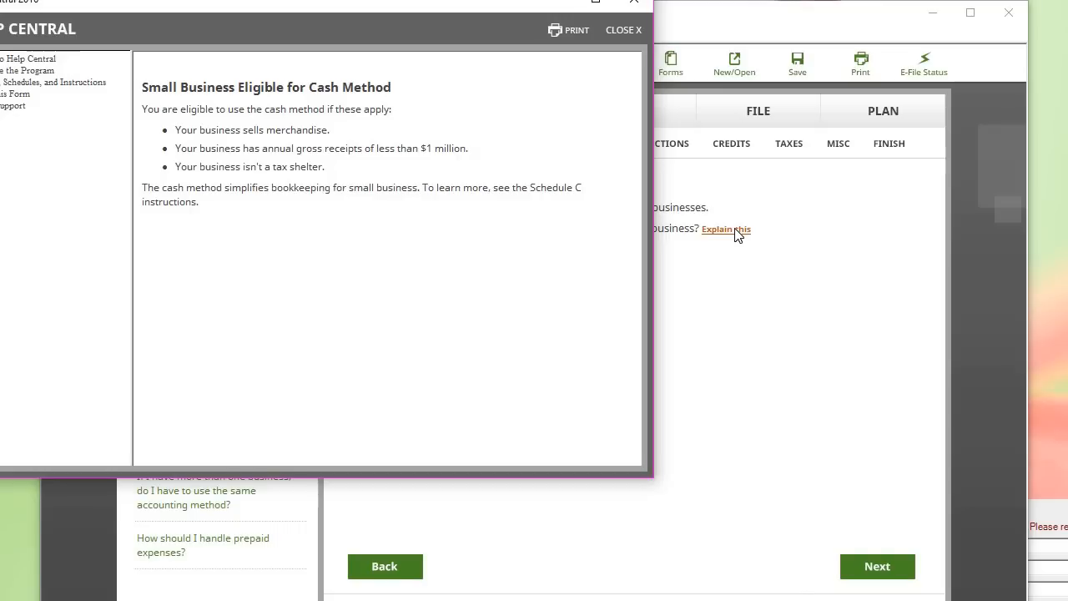
click(622, 30)
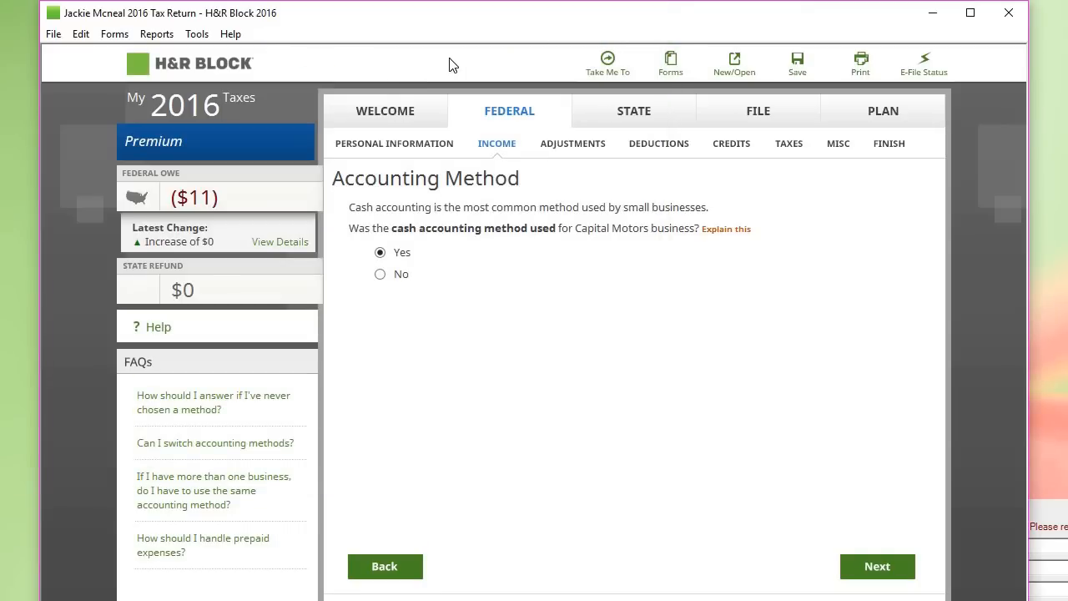
Step: Keep Yes for cash accounting and material participation, moving on to the 1099-MISC list
click(878, 568)
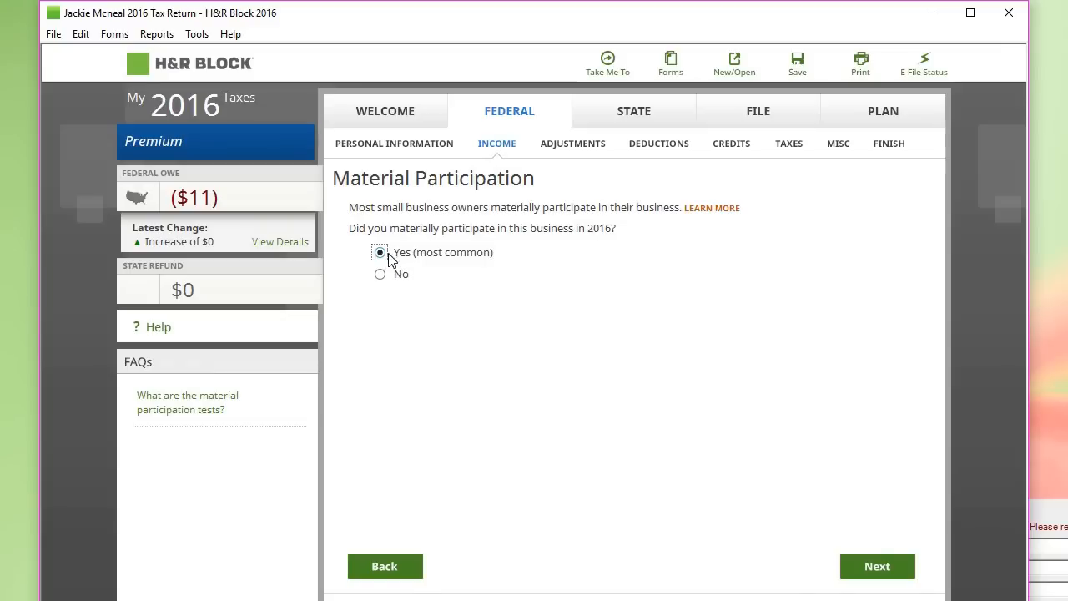
click(885, 556)
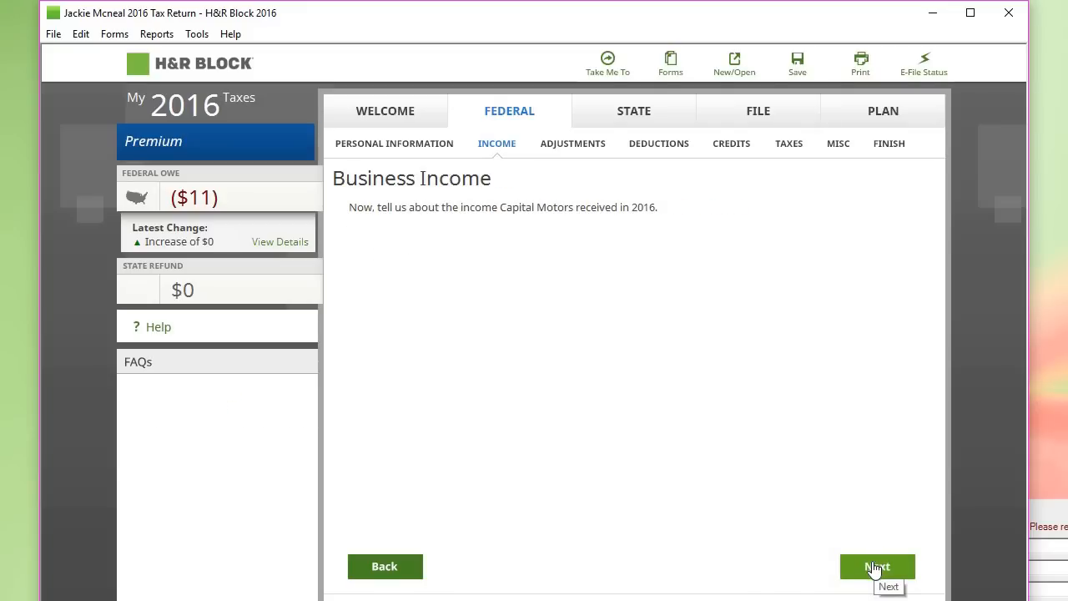
click(875, 568)
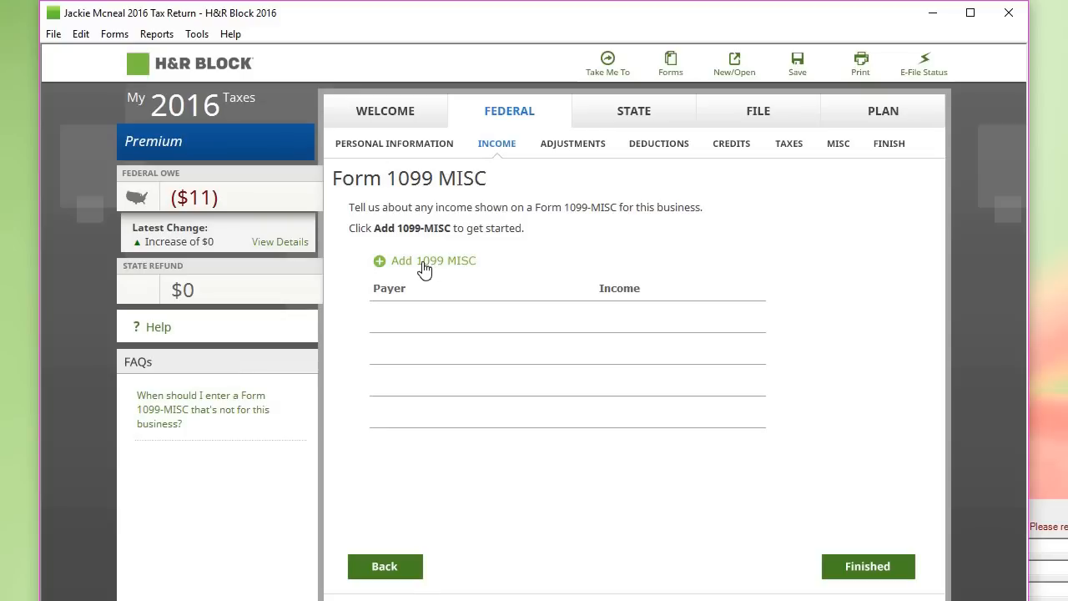
Step: Delete the blank 1099-MISC entry and finish the 1099-MISC and 1099-K lists empty
click(423, 262)
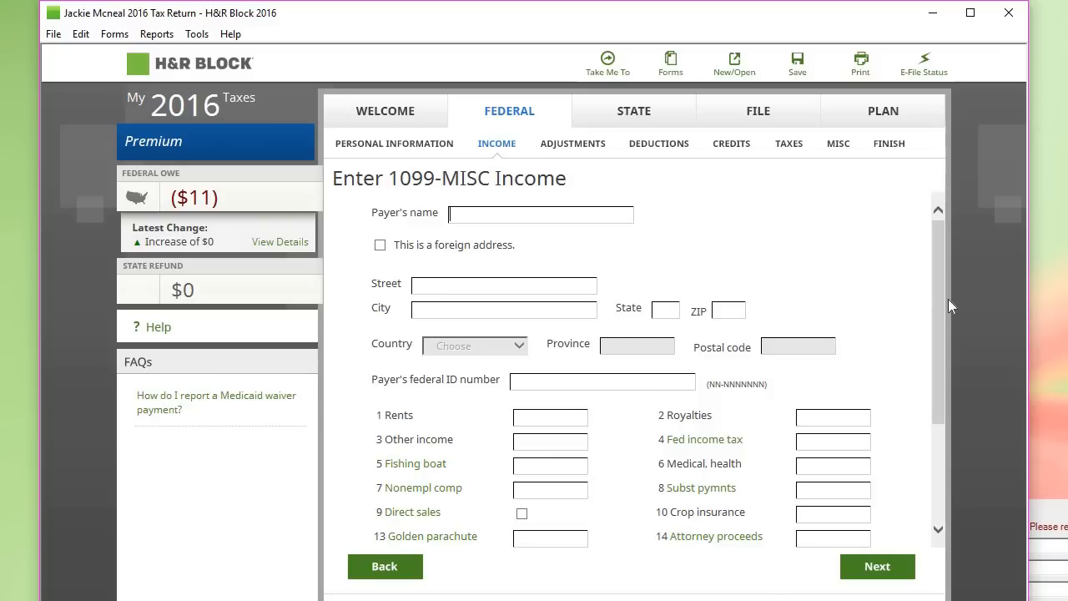
click(417, 574)
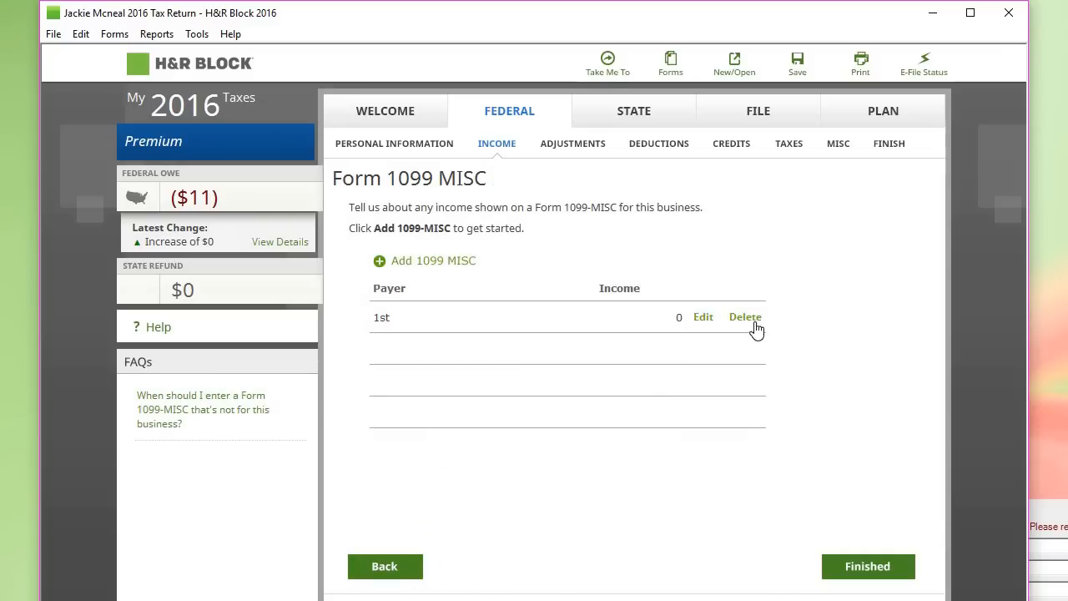
click(752, 322)
click(868, 565)
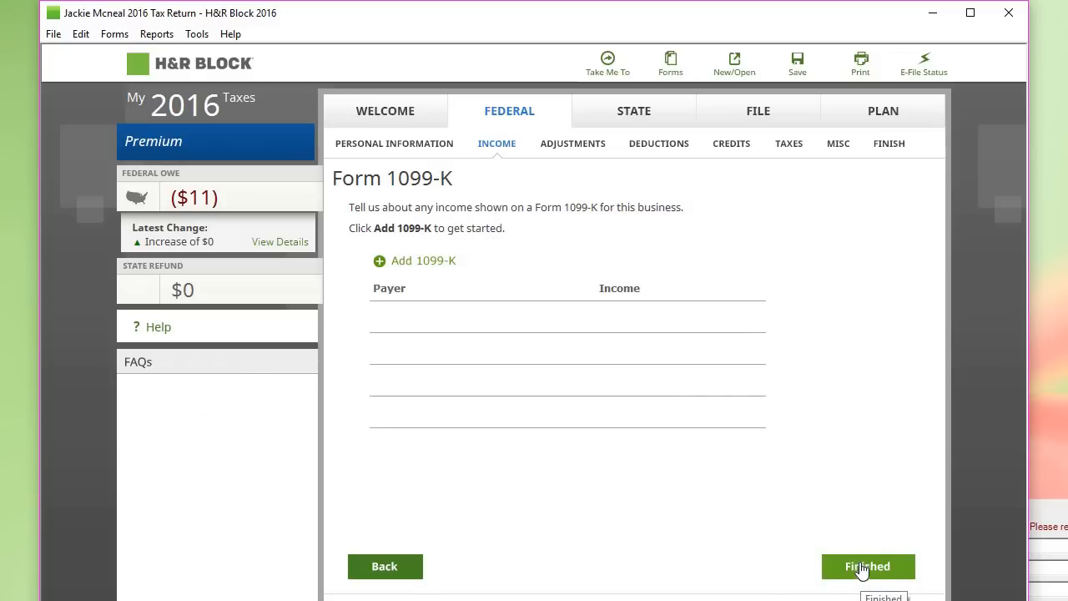
click(862, 569)
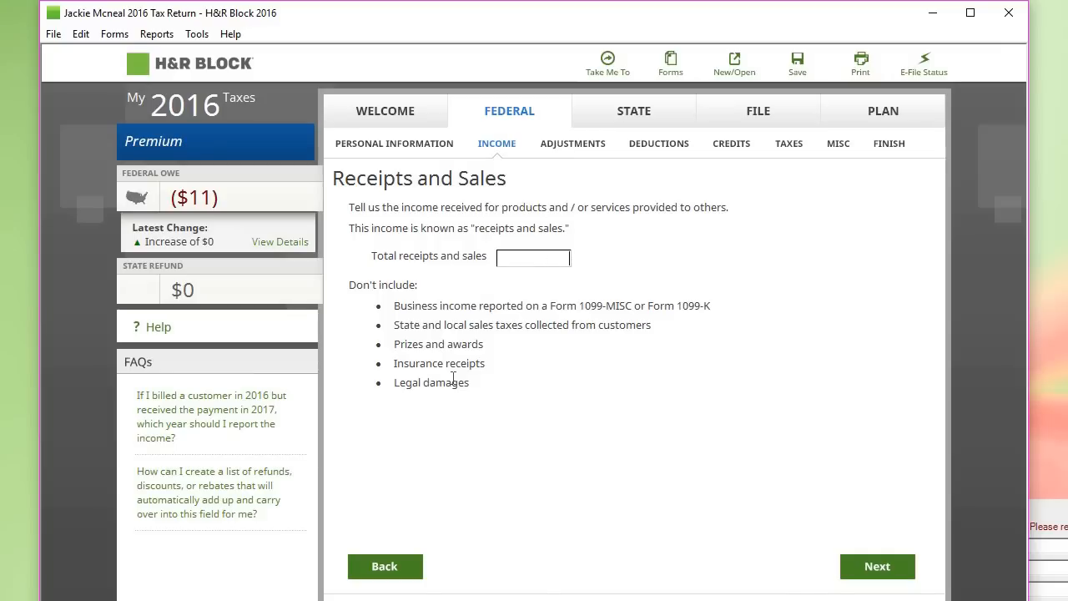
Step: Enter receipts of 5,000 and returns of 100, accepting the 4,900 gross income summary
text(5000)
click(863, 565)
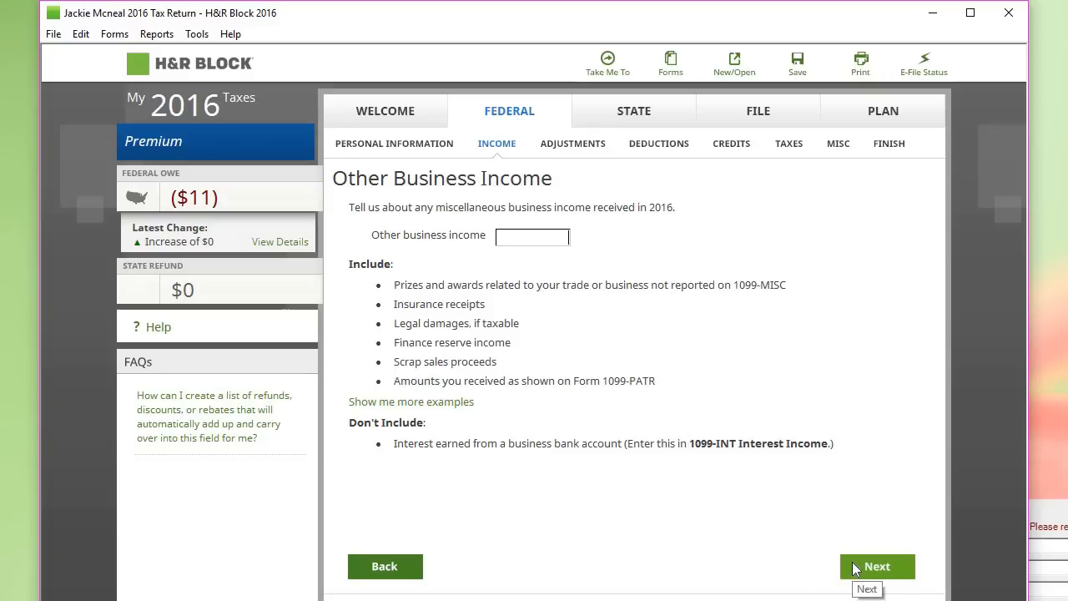
click(855, 569)
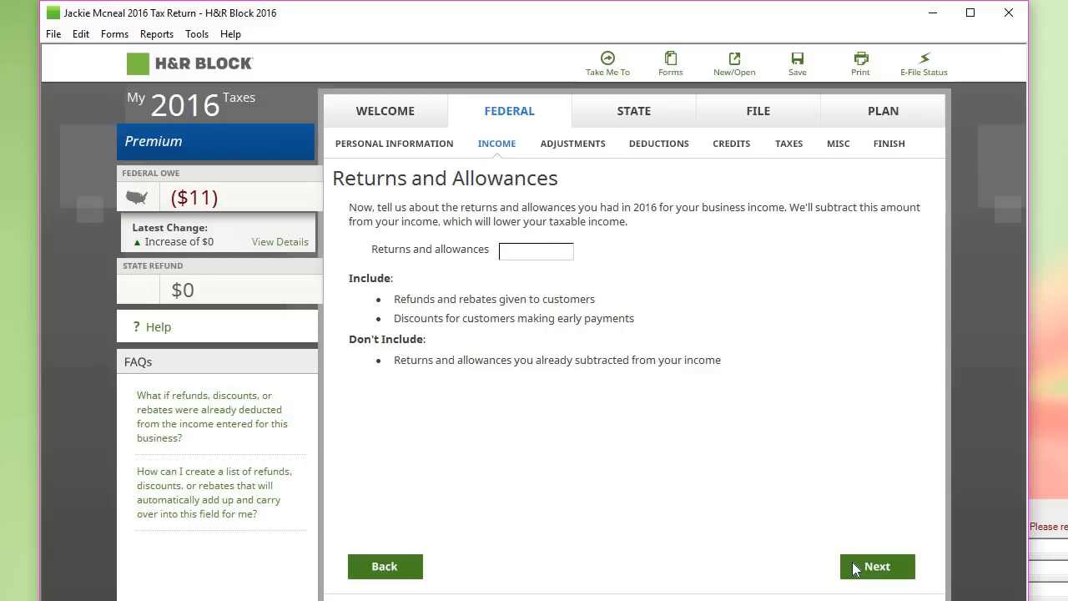
text(100)
click(883, 570)
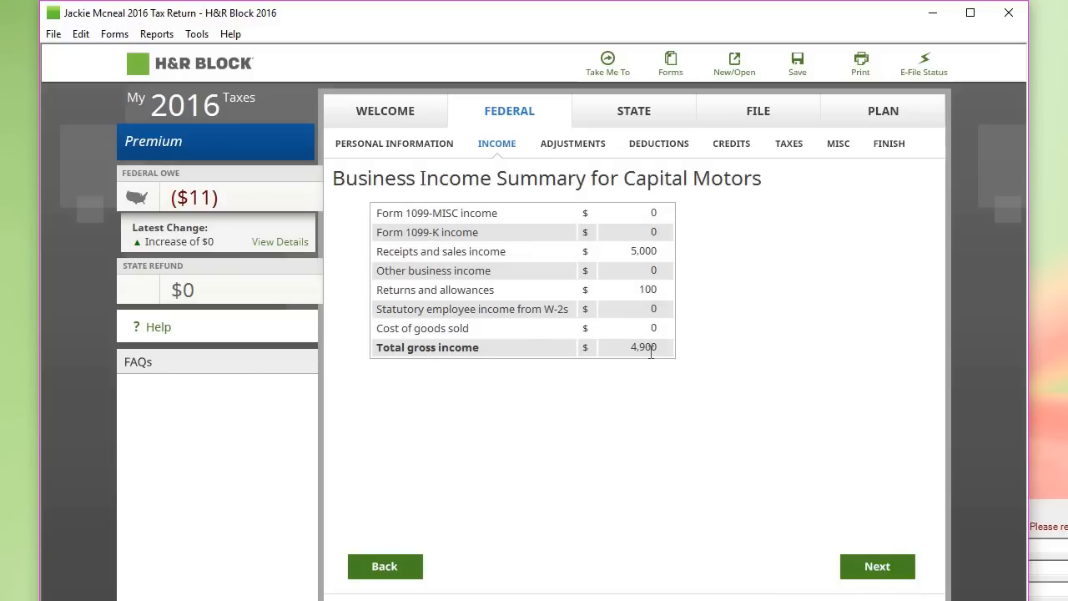
click(891, 567)
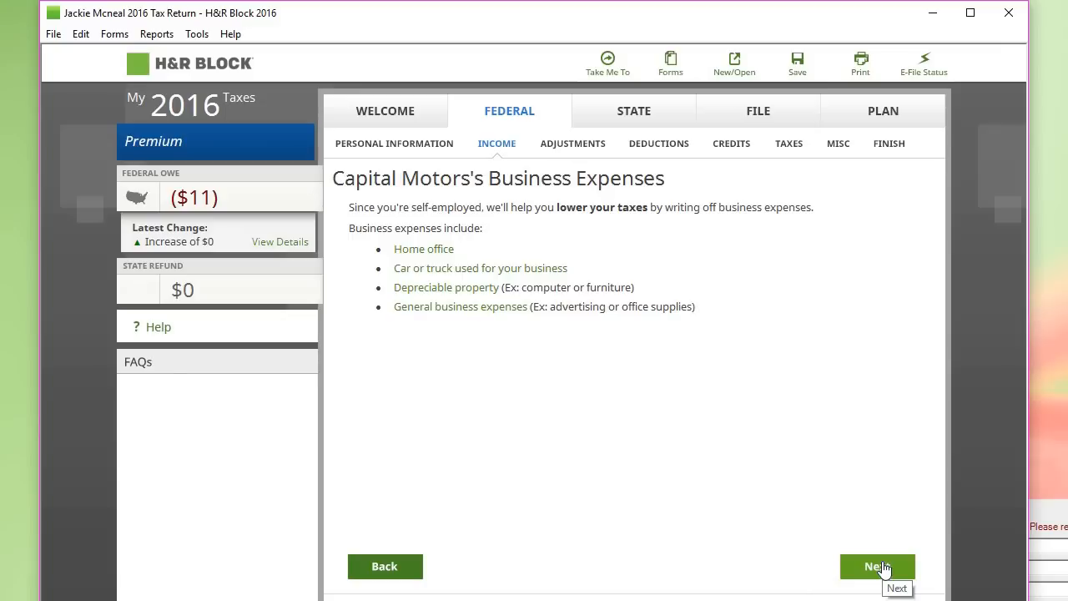
Step: Advance past the start-up costs notice, then return to recheck the receipts and sales amount
click(883, 567)
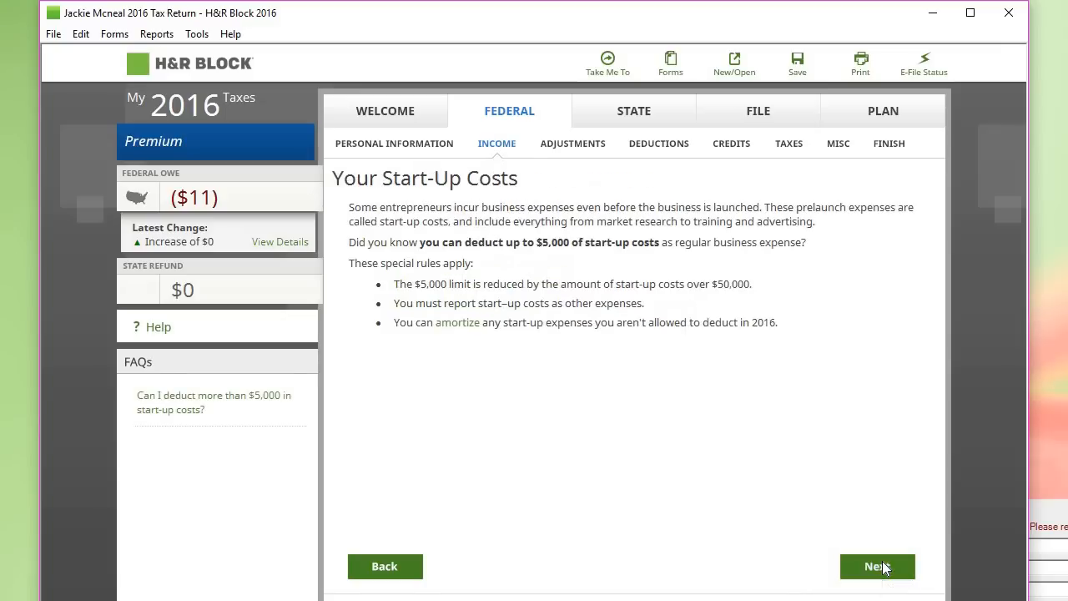
click(883, 567)
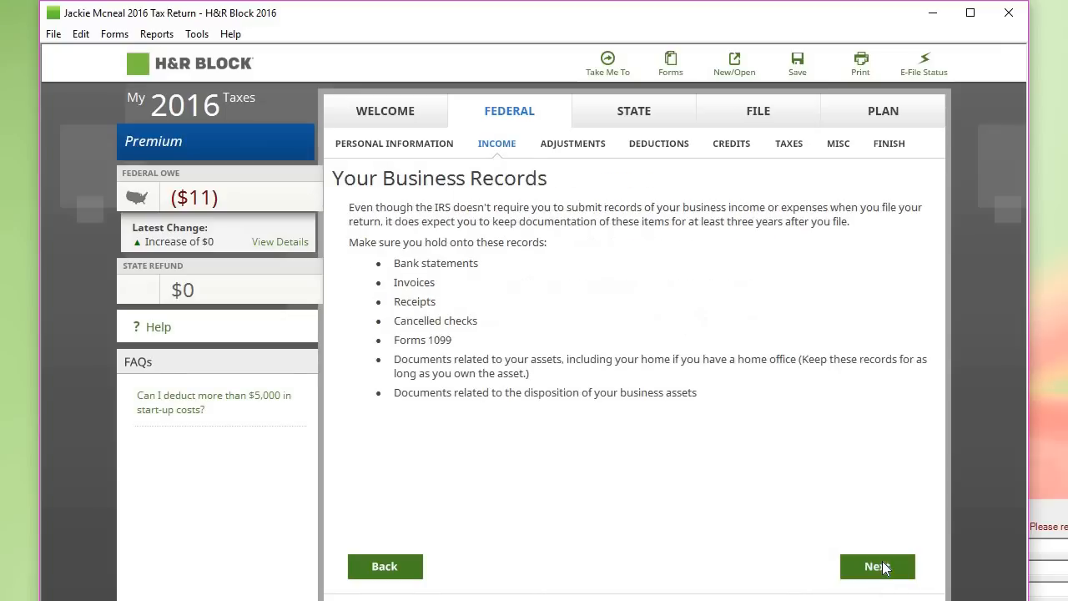
click(883, 567)
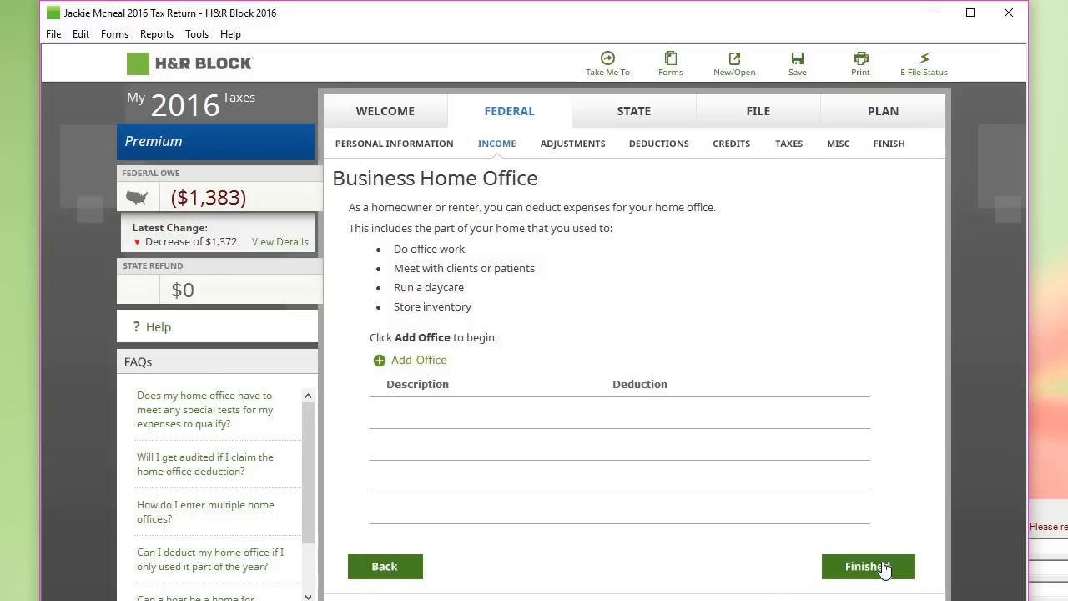
click(411, 568)
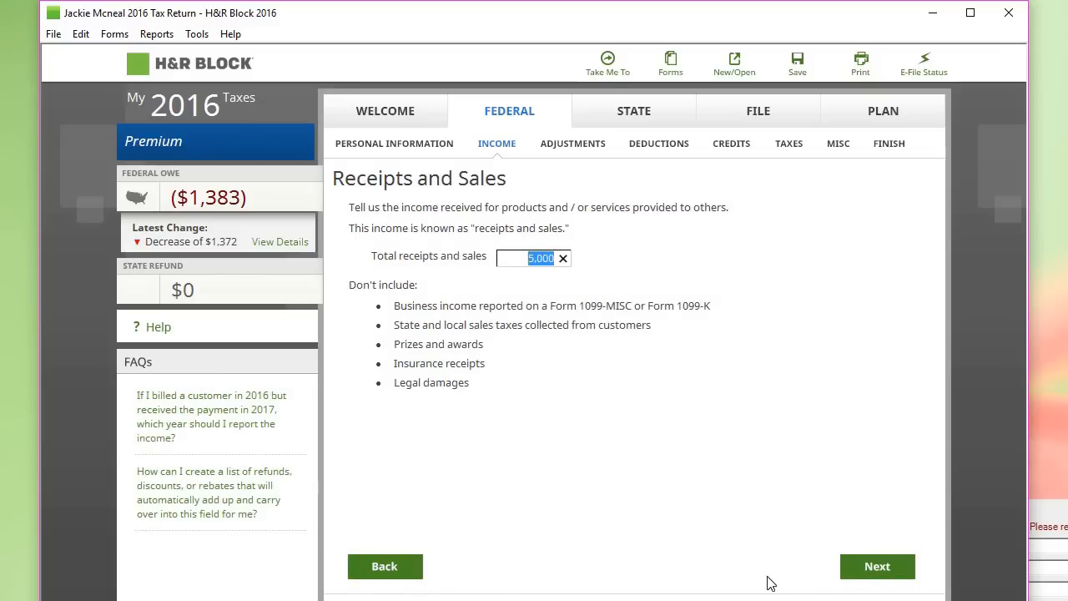
Step: Step forward through other income, returns and allowances, and the income summary to the expenses overview
click(868, 567)
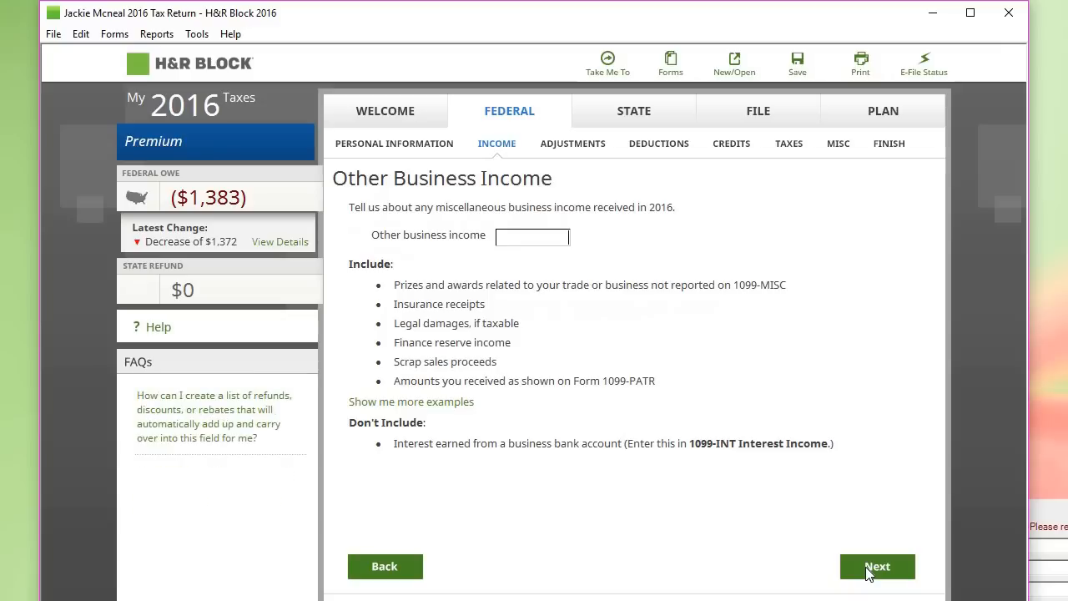
click(868, 568)
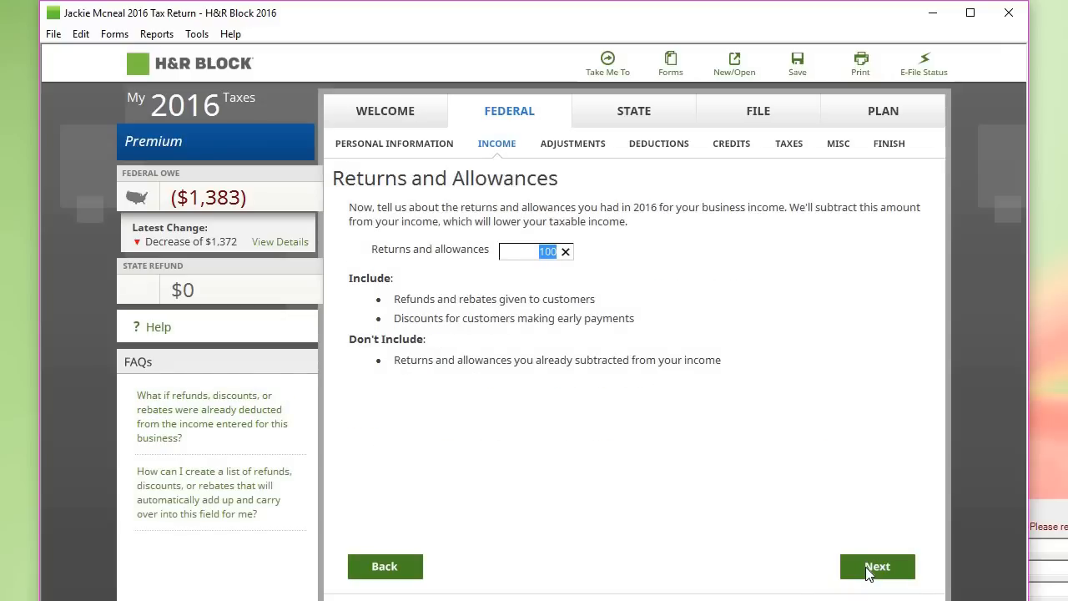
click(868, 568)
click(868, 567)
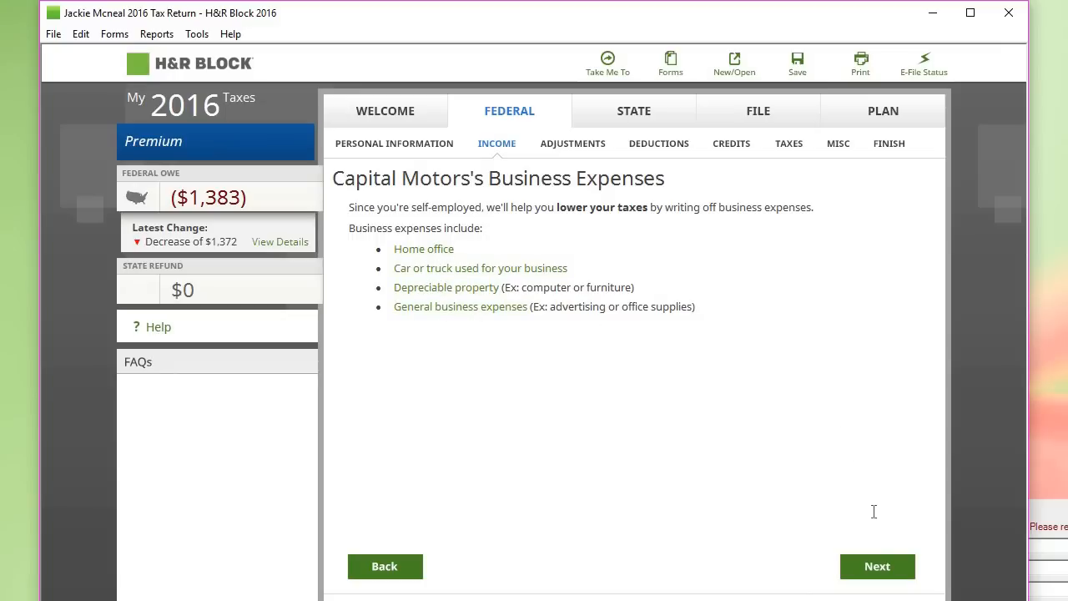
Step: Continue past the start-up costs and business records notices to the Business Home Office section
click(901, 567)
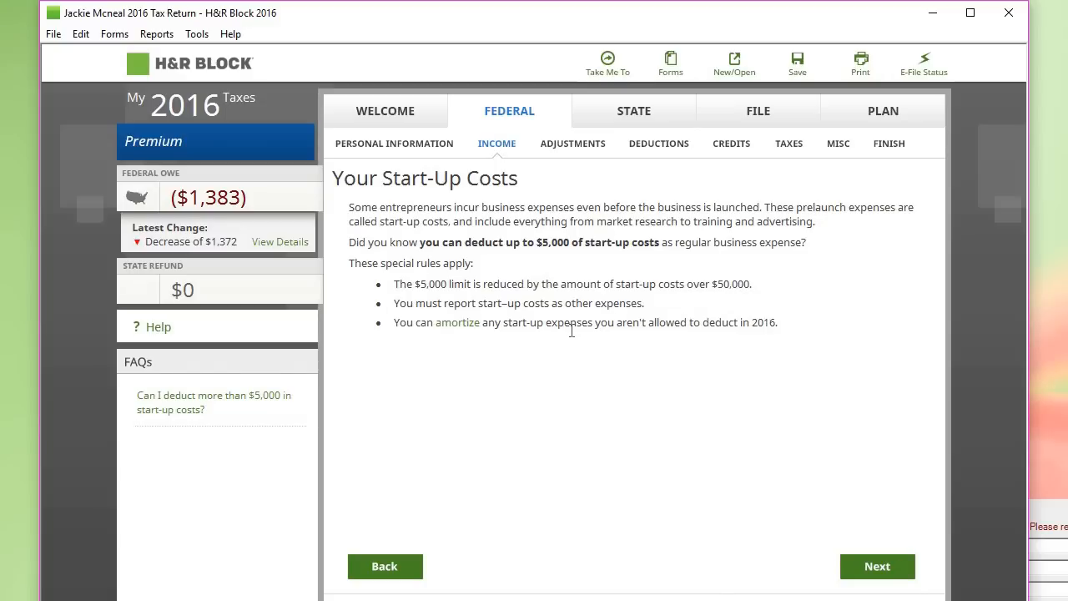
mouse_move(210, 203)
click(876, 569)
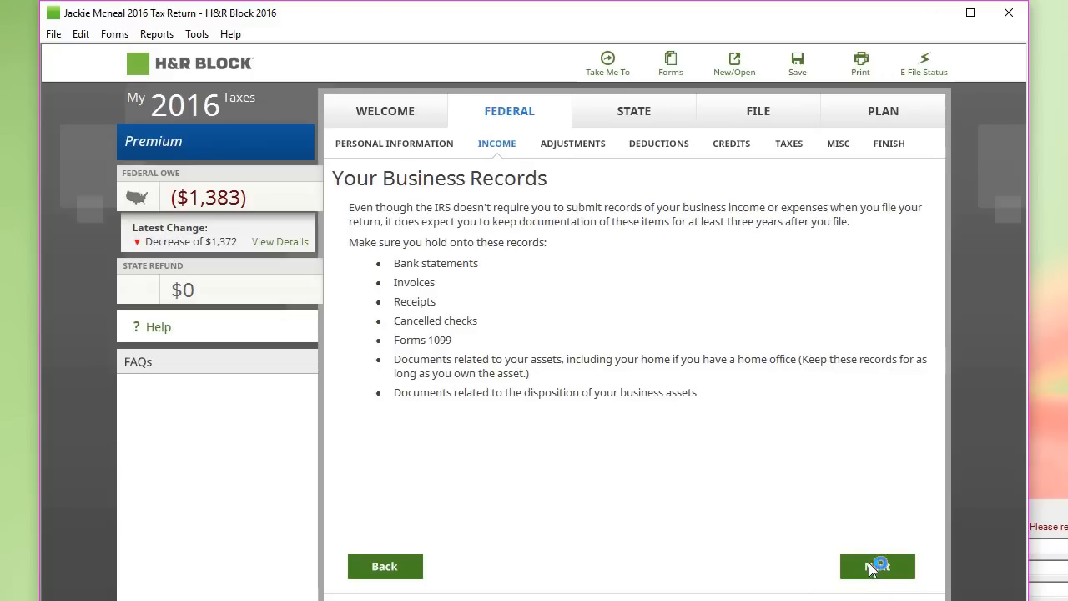
click(872, 567)
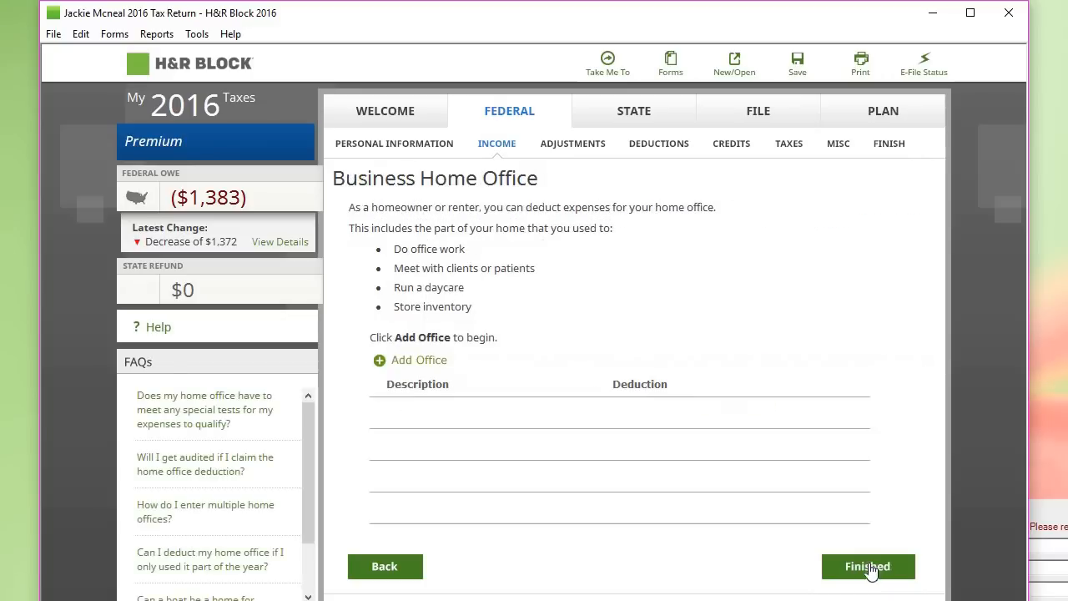
Step: Add an owned, qualifying home office with its suggested name, claiming actual expenses with no daycare use
click(440, 361)
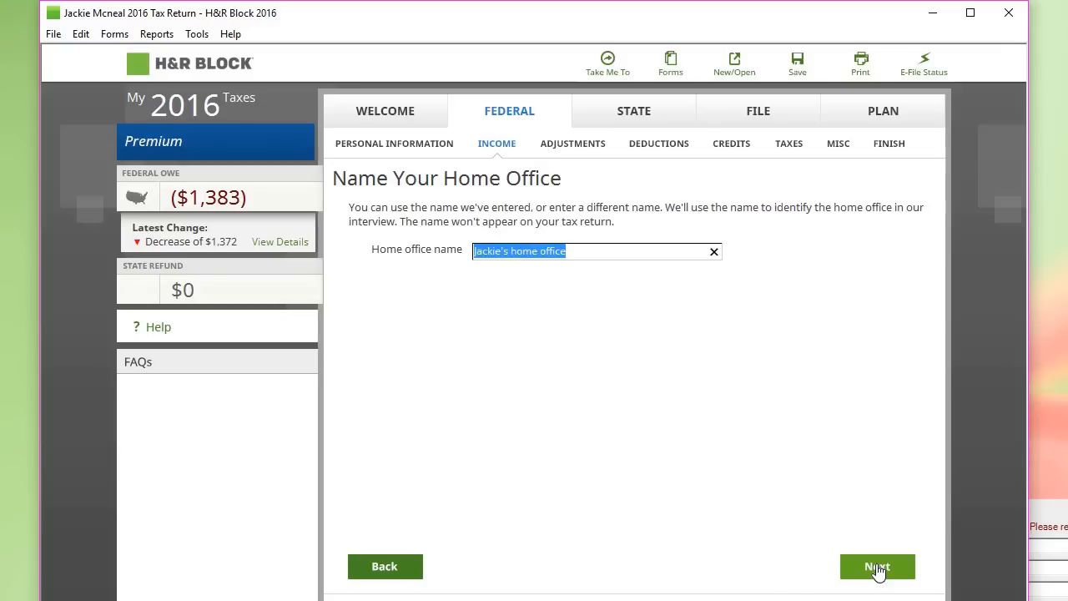
click(875, 567)
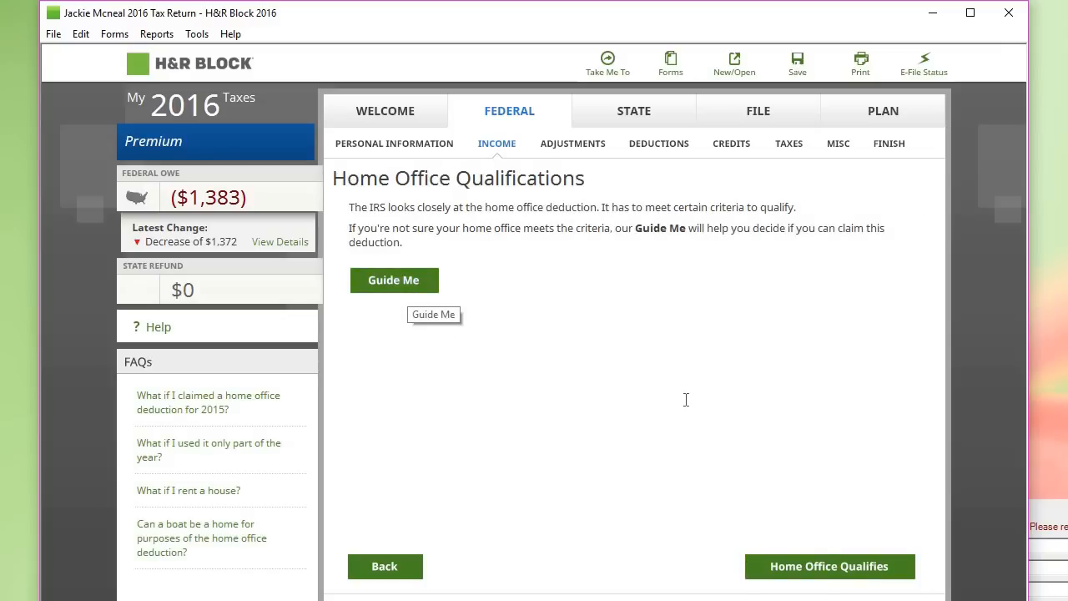
click(800, 574)
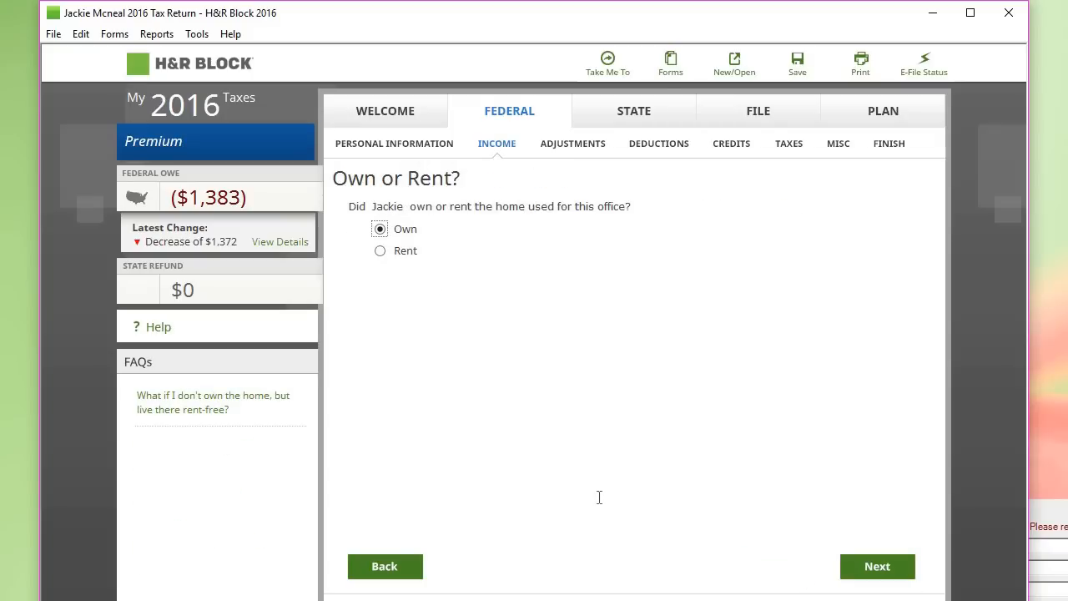
click(877, 567)
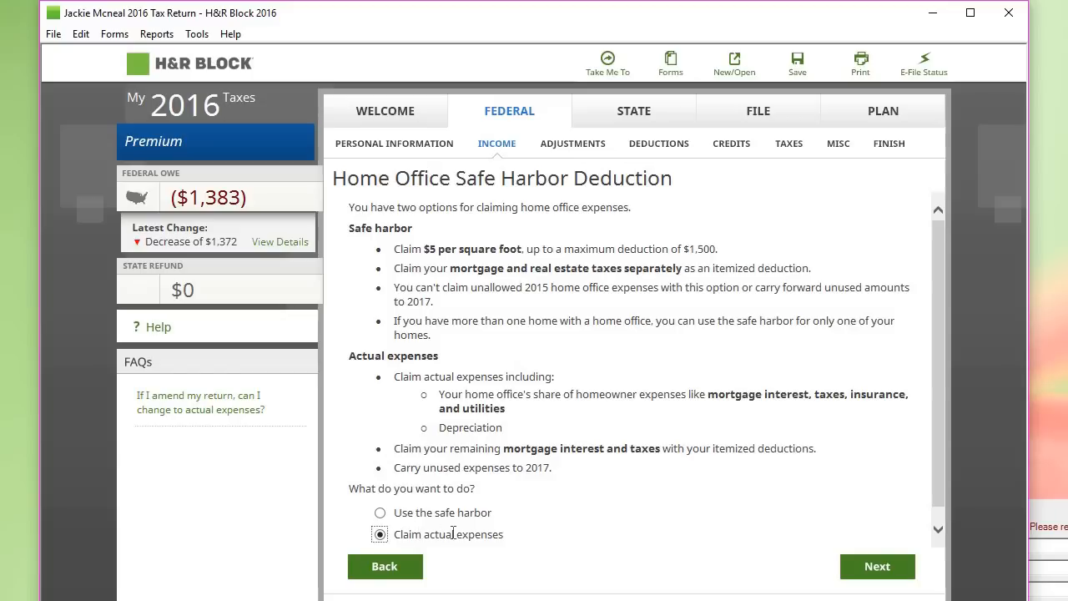
click(881, 568)
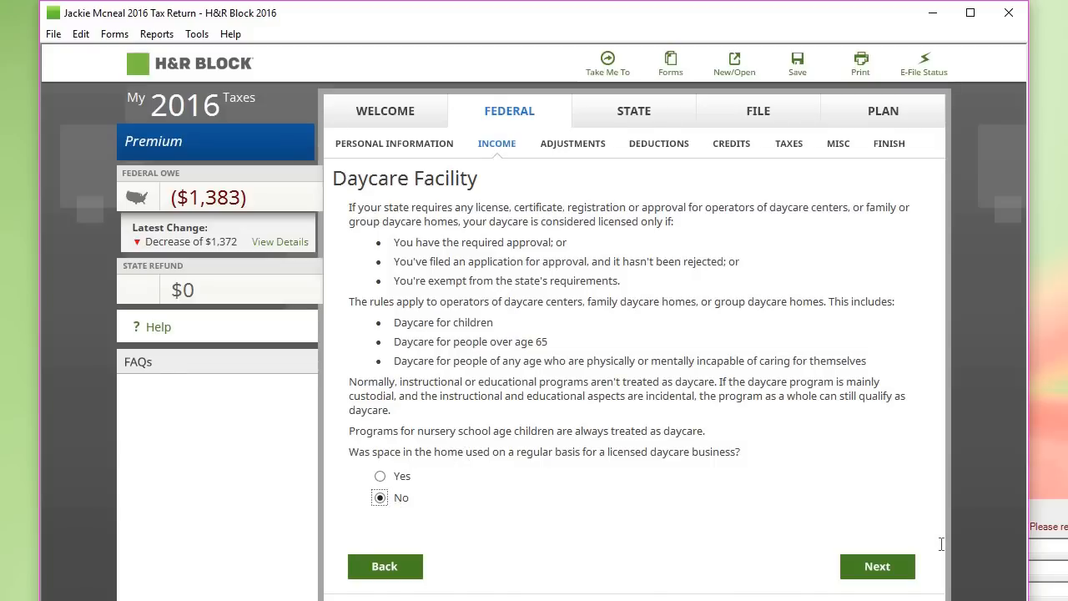
click(901, 569)
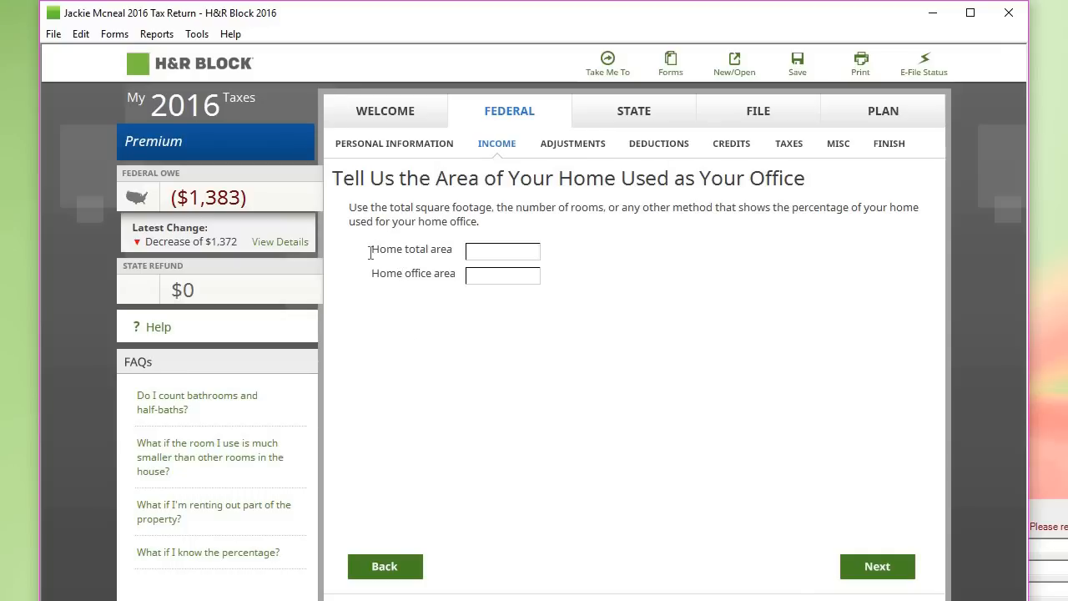
Step: Enter home total area 1400, office area 200, and 30% of business income earned in the office
text(1400)
click(481, 273)
text(200)
key(BackSpace)
text(0)
click(893, 574)
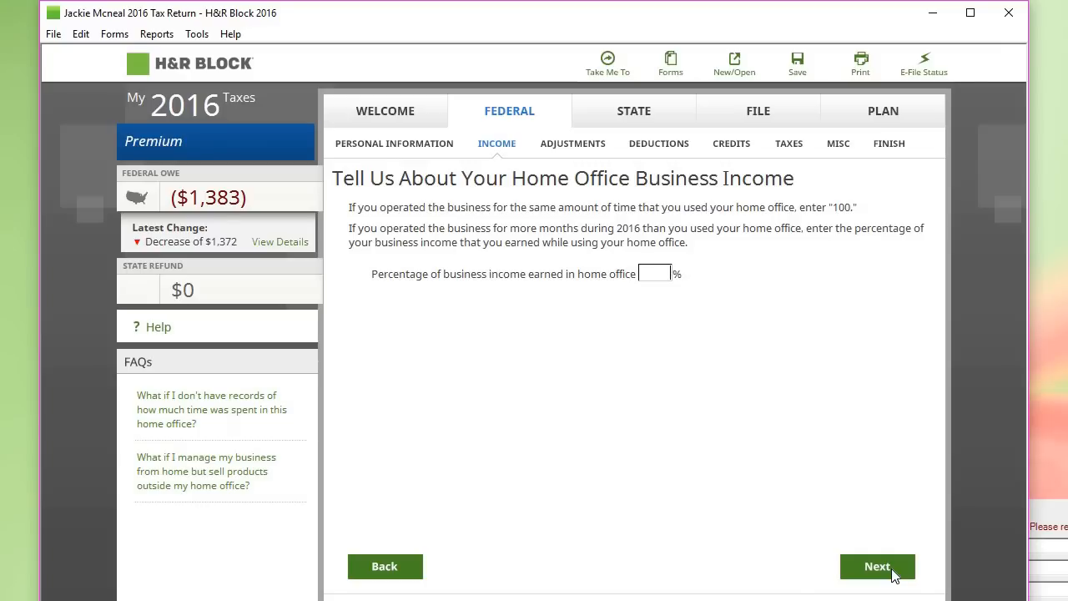
text(30)
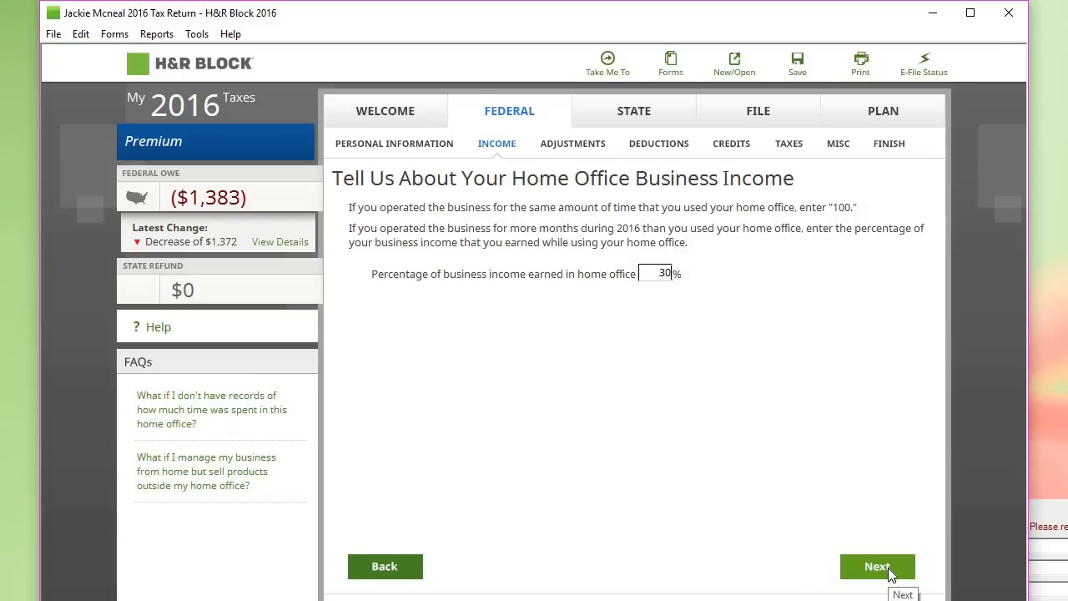
click(891, 574)
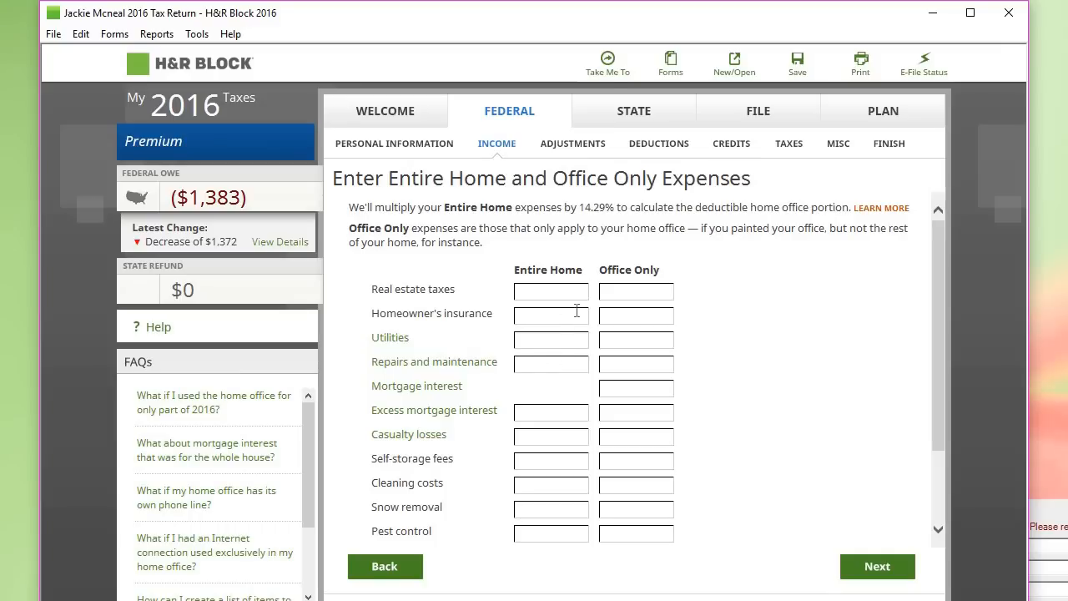
Step: Enter Entire Home amounts: real estate taxes 1000, insurance 300, repairs 1200, cleaning 300
click(632, 295)
text(1000)
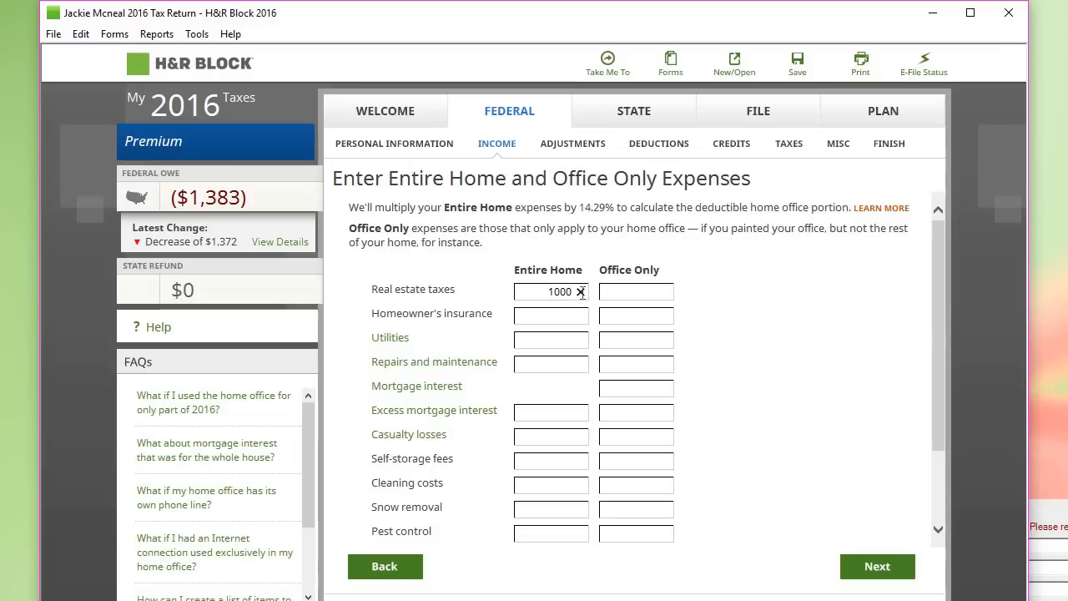
click(568, 315)
text(300)
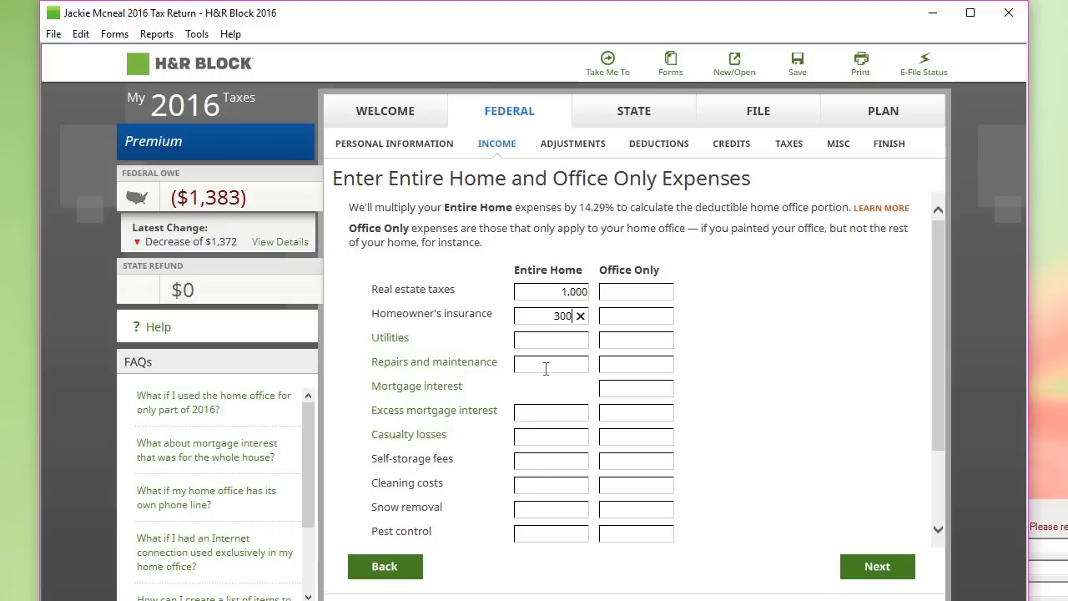
click(546, 368)
text(1200)
click(547, 481)
text(300)
drag(934, 428, 926, 508)
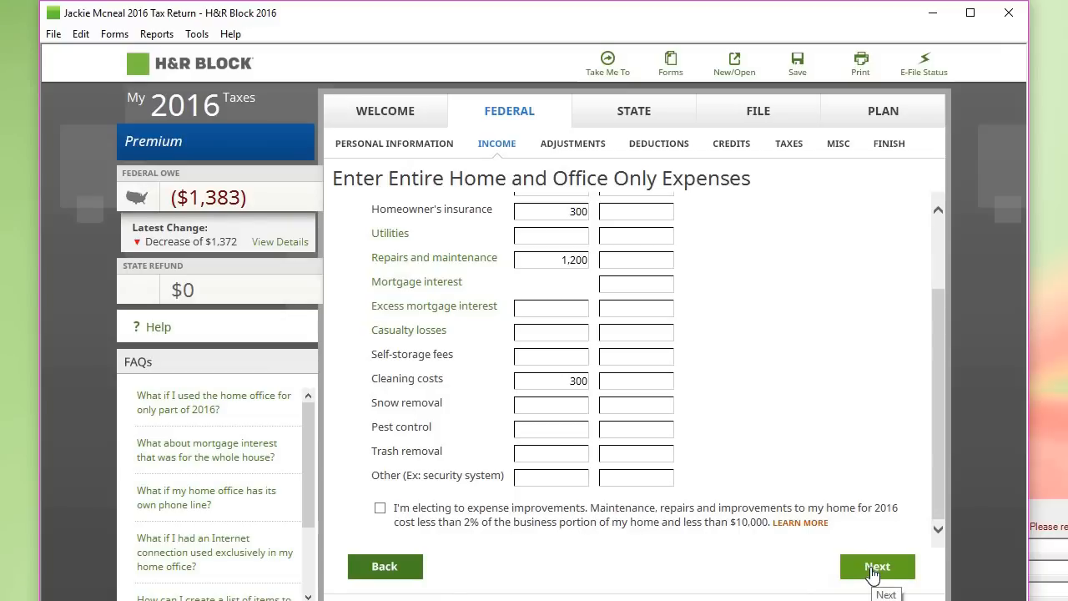
click(873, 572)
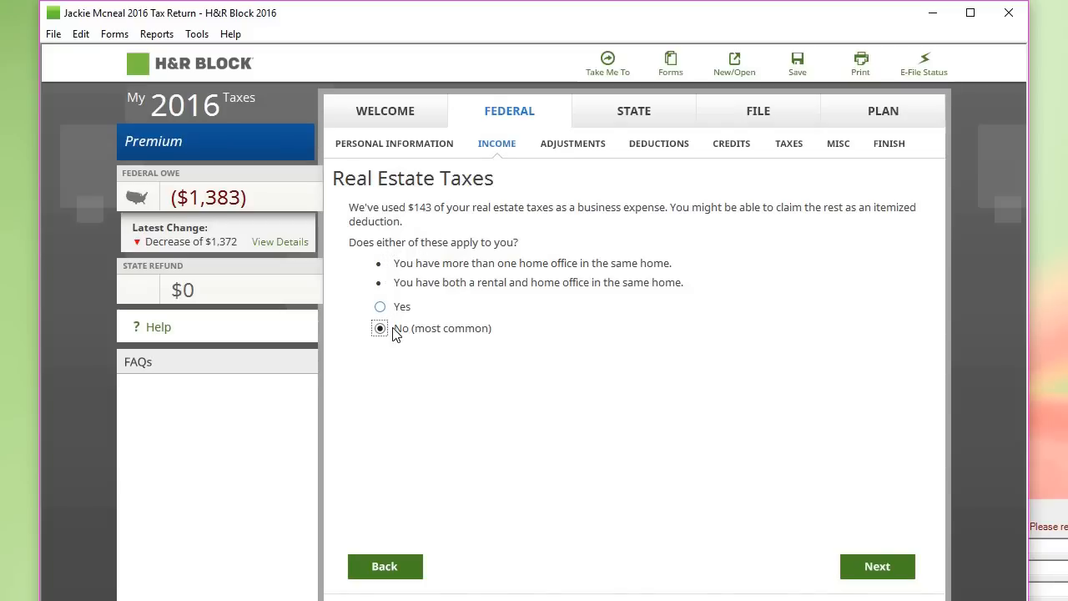
Step: Confirm a single home office, pass the tax balance and casualty pages, and decline depreciation
click(878, 568)
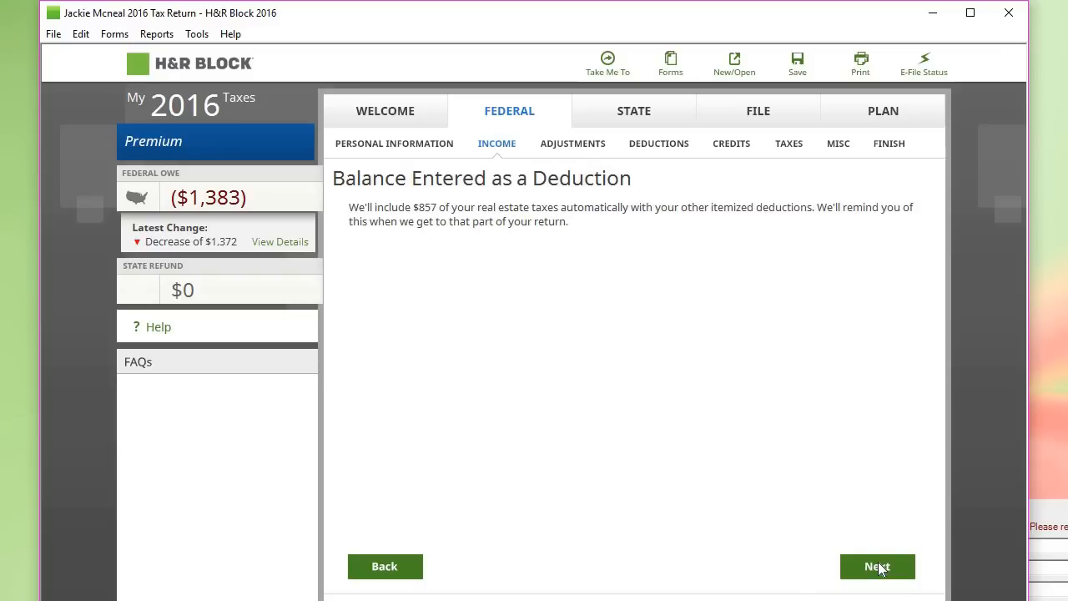
click(869, 568)
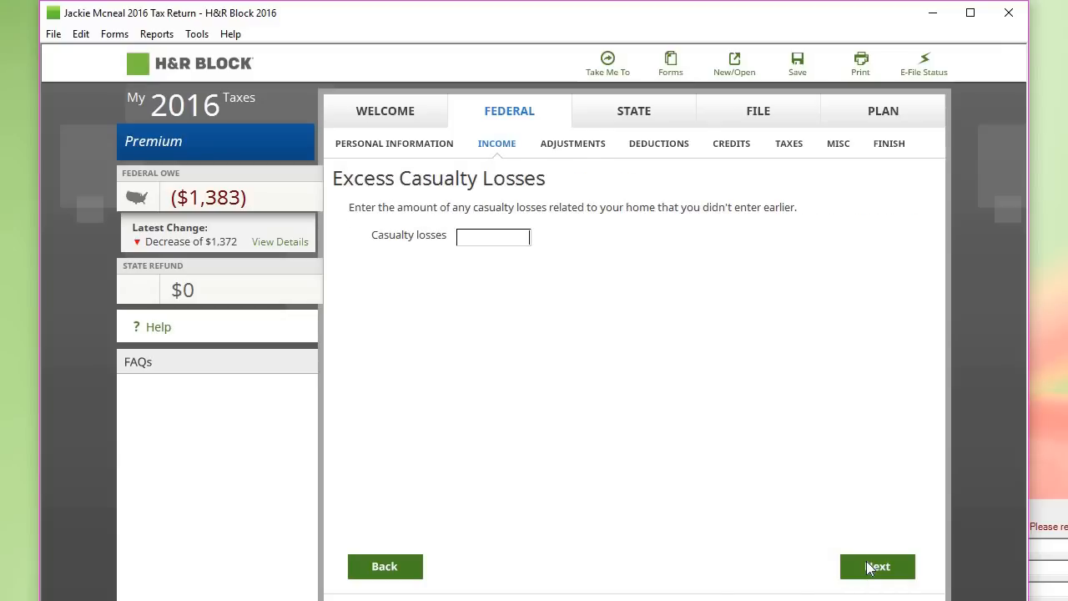
click(869, 568)
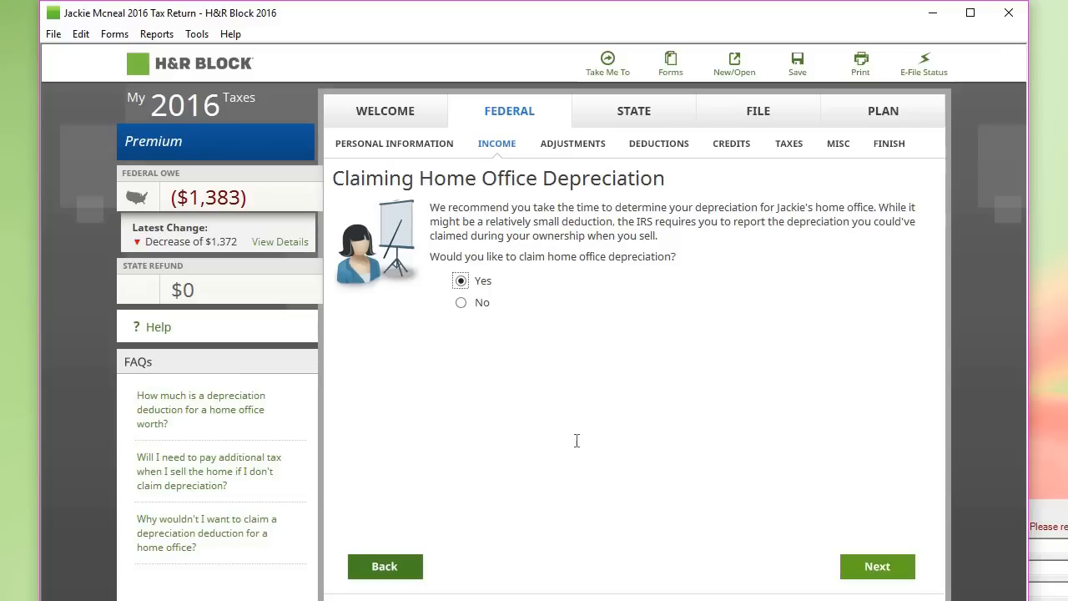
click(463, 303)
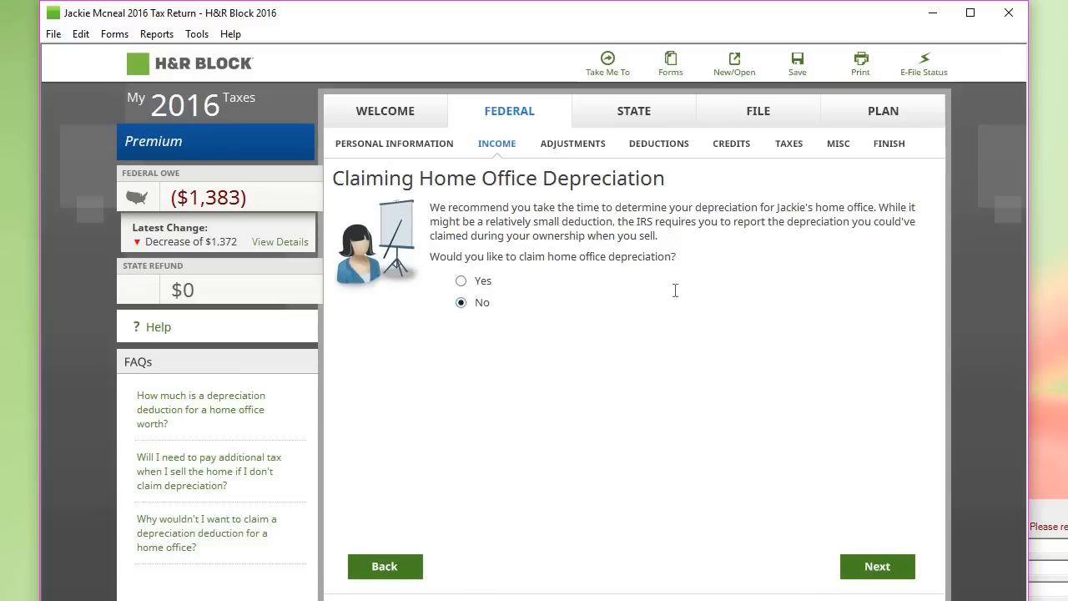
click(890, 575)
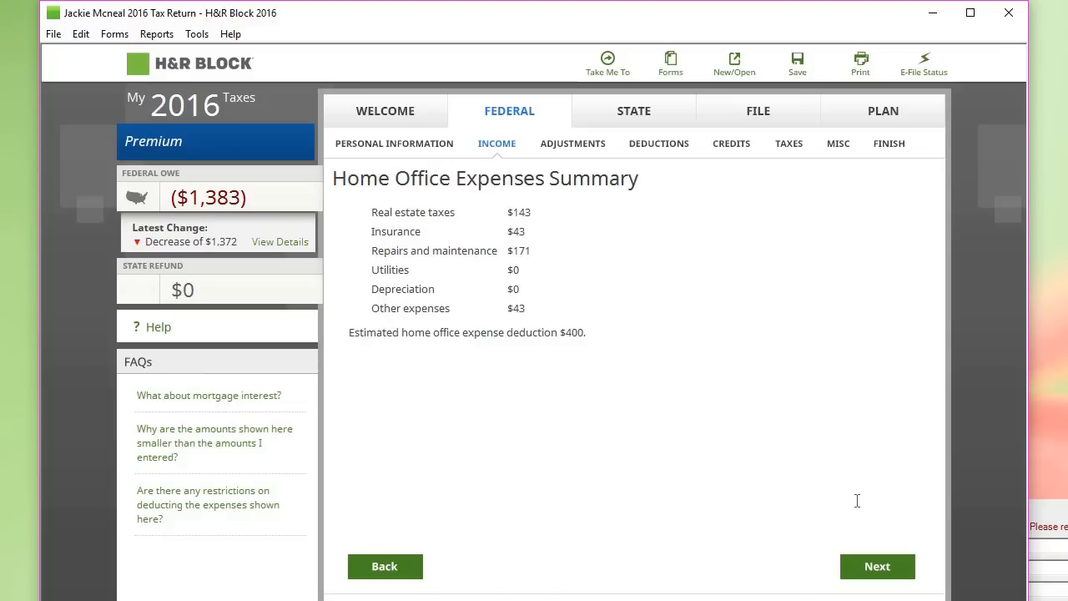
click(891, 572)
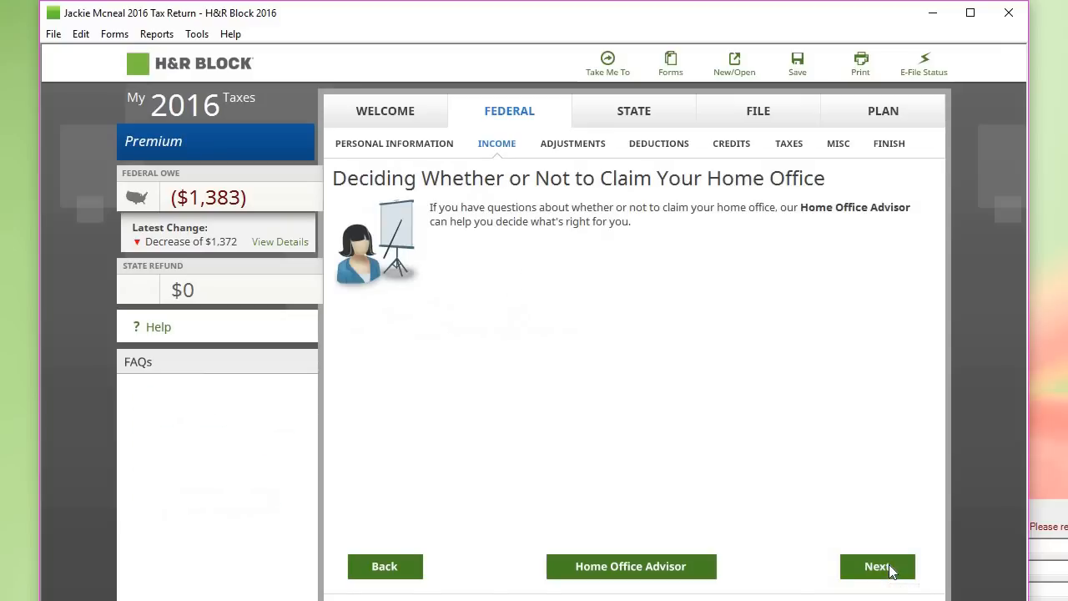
click(891, 572)
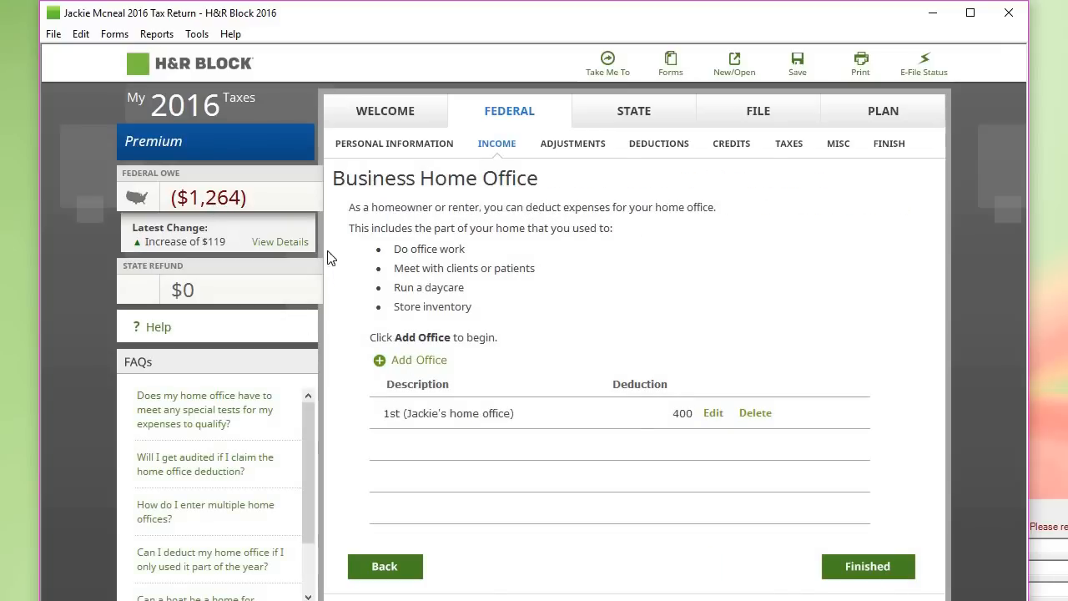
Step: Add a Honda Accord business vehicle placed in service 1/1/2016 and used 12 months
click(866, 566)
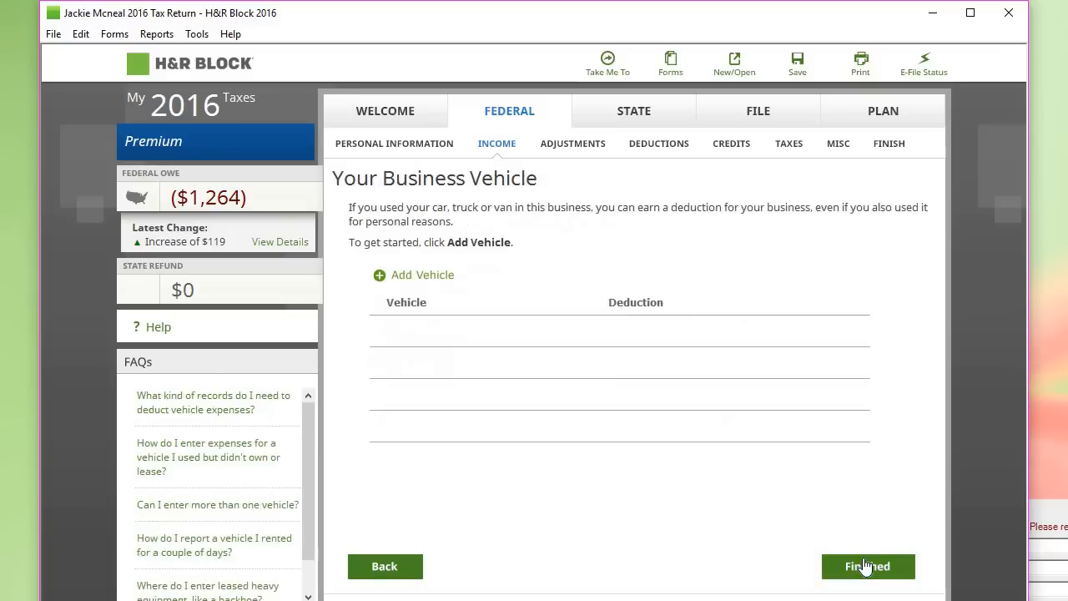
click(428, 277)
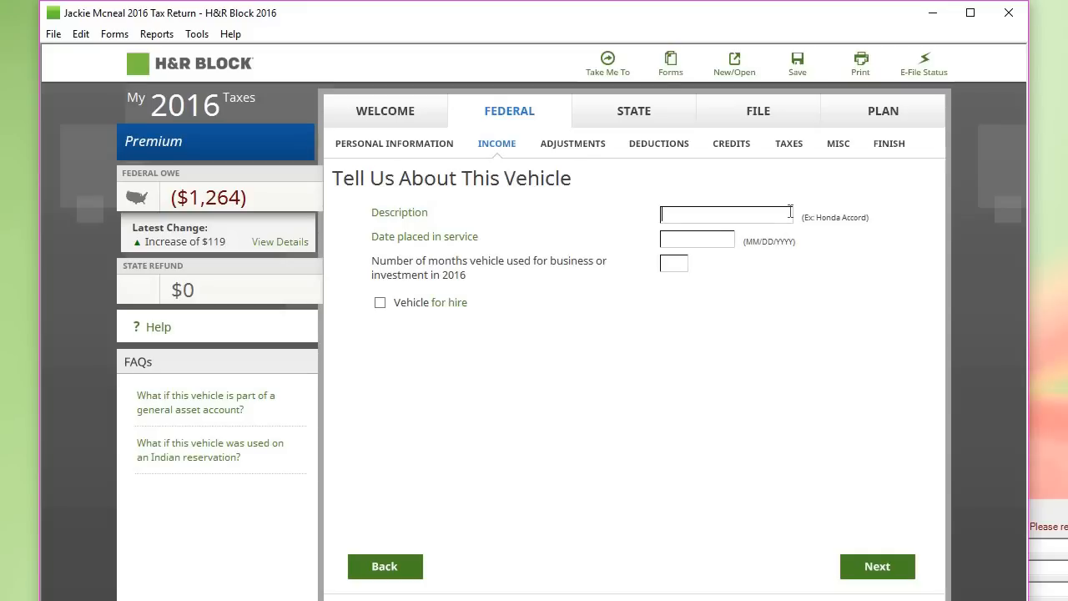
text(Honda Accord)
key(Tab)
text(1/1/2016)
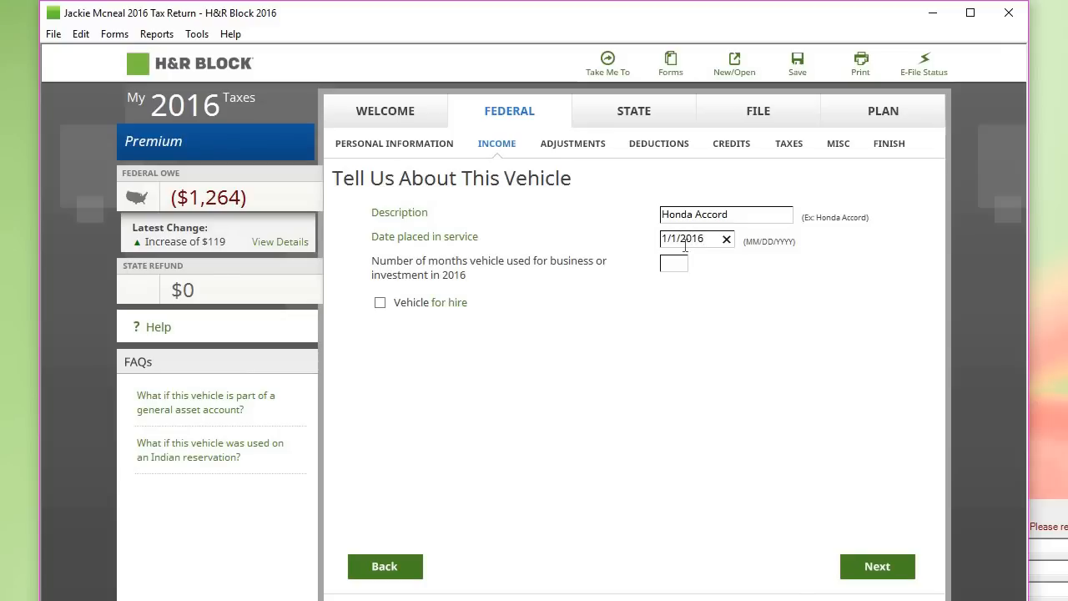
key(Tab)
text(12)
key(Tab)
click(876, 567)
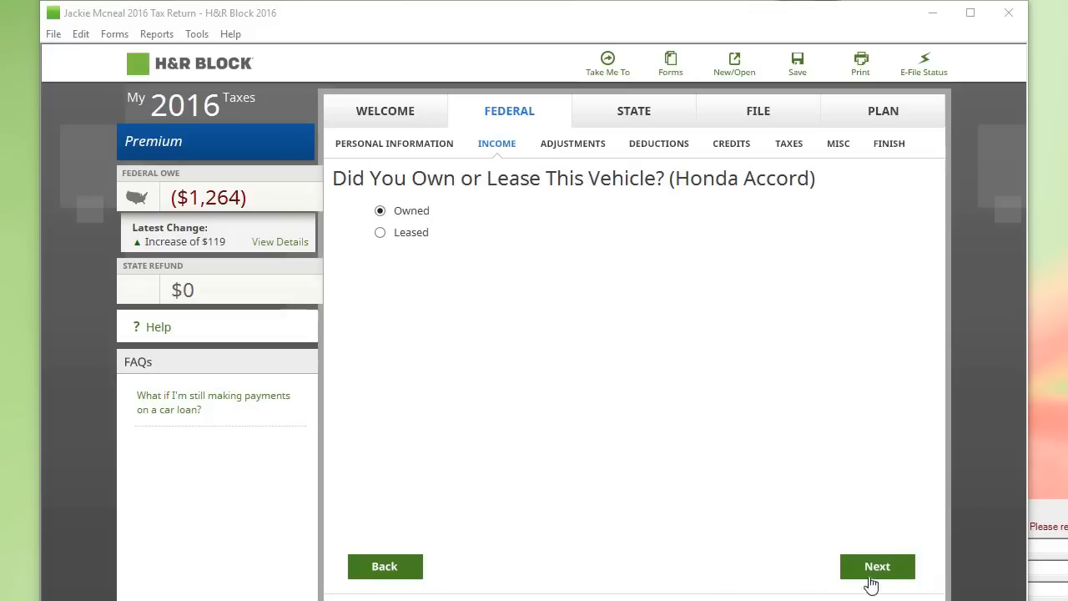
Step: Confirm the Honda Accord is owned and was first used for business in 2016
click(874, 568)
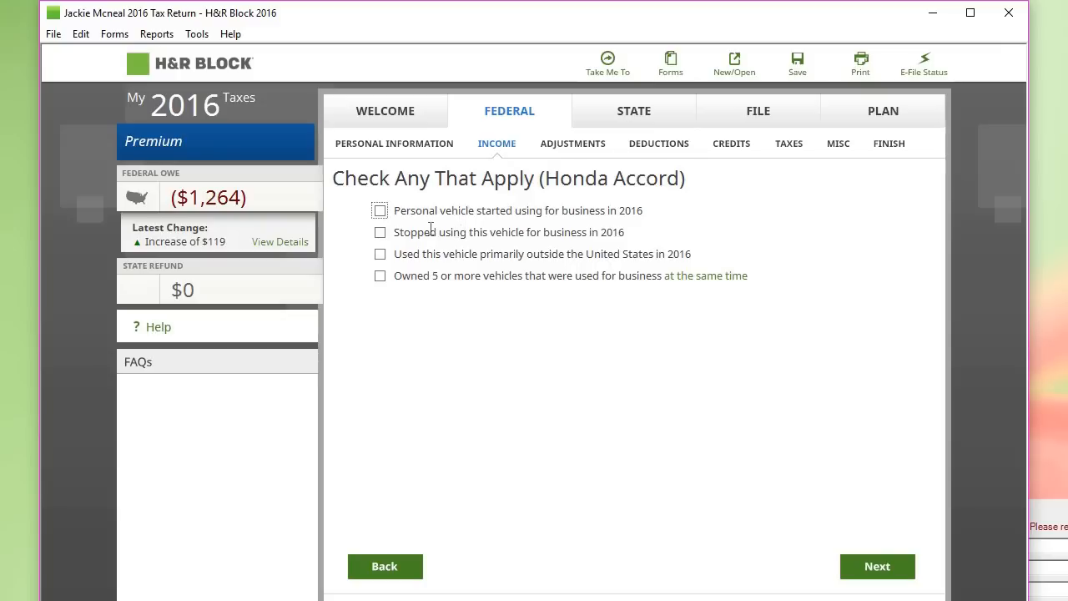
click(381, 214)
click(878, 573)
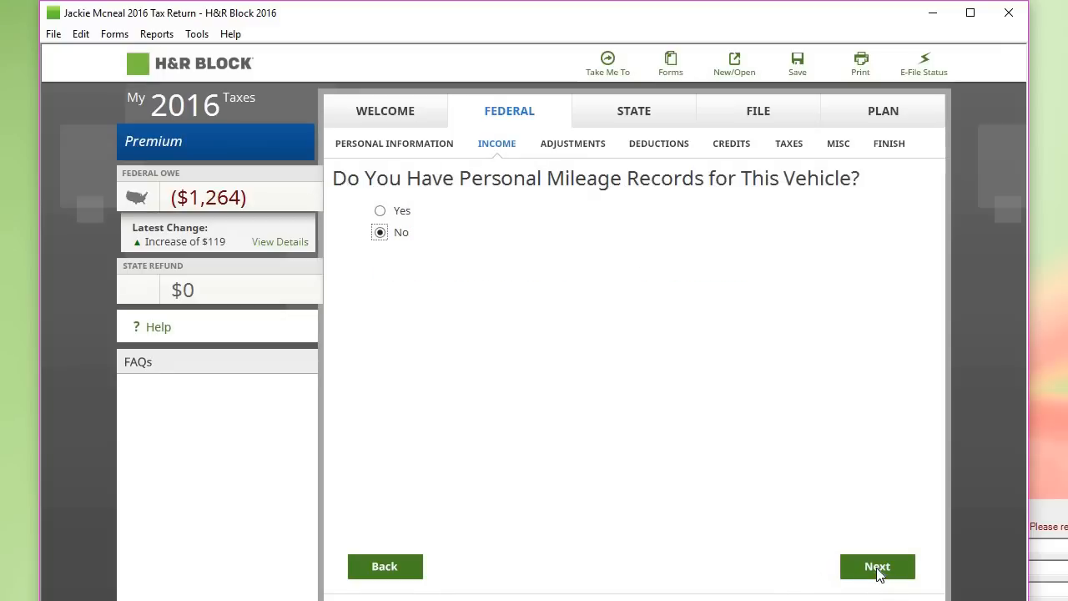
Step: Confirm mileage records exist and enter 25000 total miles and 4000 business miles
click(381, 212)
click(890, 569)
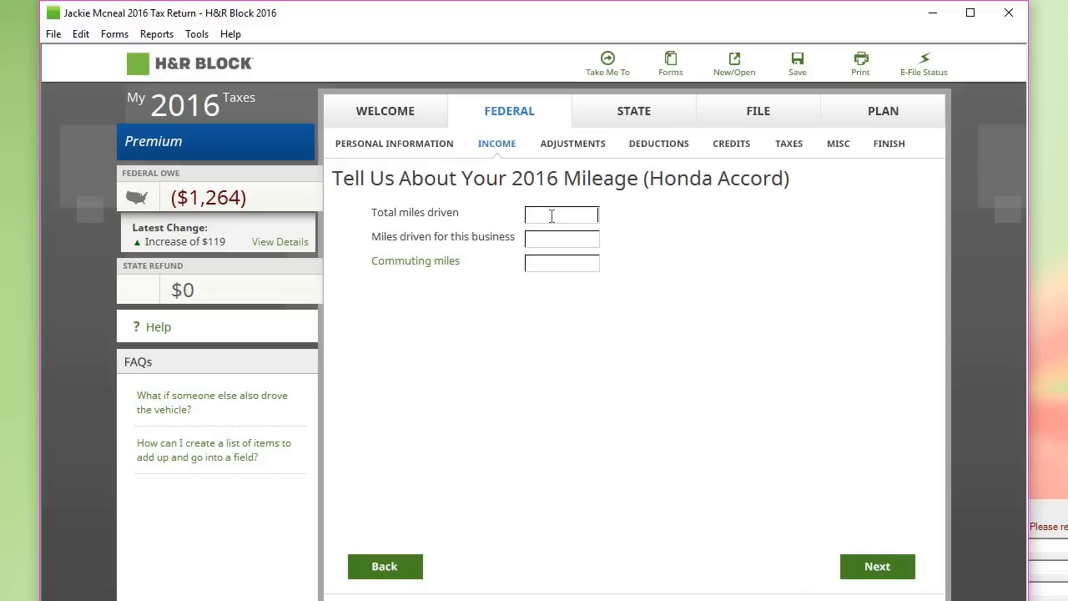
text(25000)
key(BackSpace)
text(0)
click(549, 238)
text(3)
key(BackSpace)
text(4000)
click(565, 267)
click(878, 566)
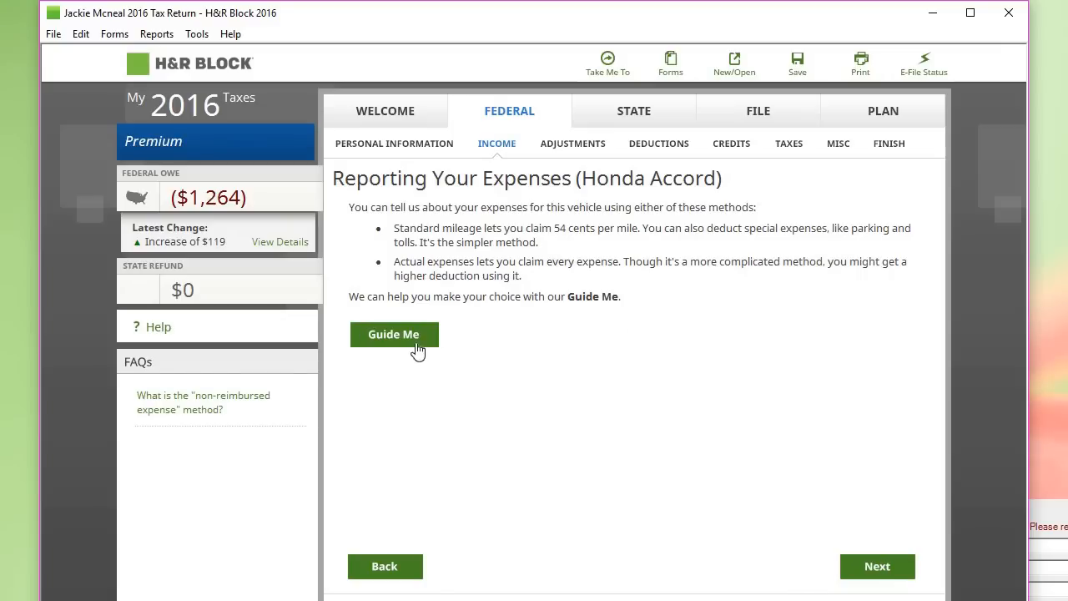
Step: Keep the standard mileage method and skip out-of-pocket vehicle expenses
click(878, 568)
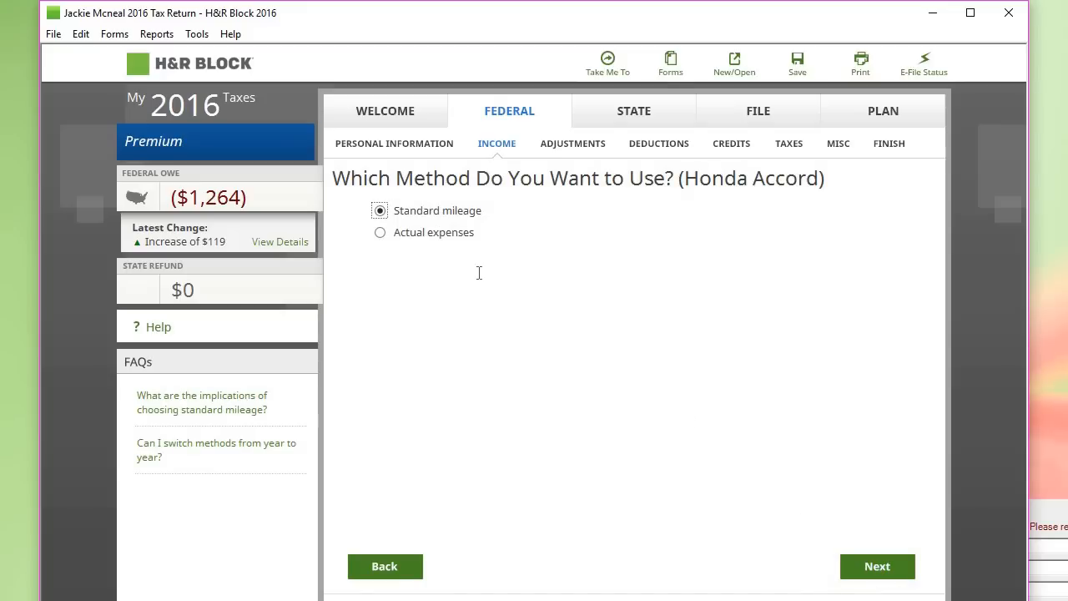
click(881, 570)
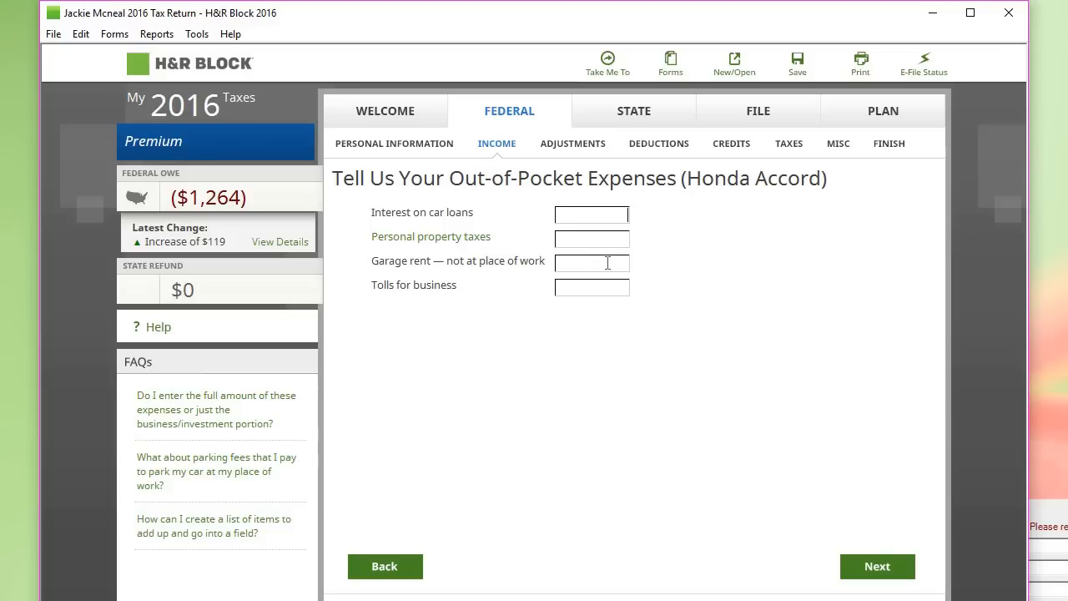
click(877, 567)
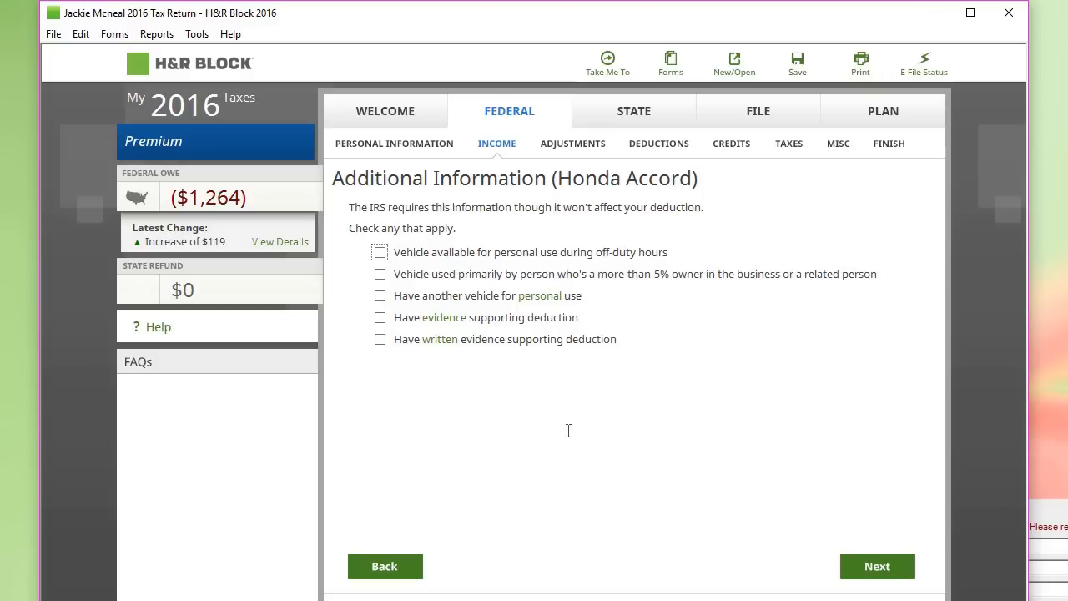
Step: Tick the personal-use, owner-use, other-vehicle and written-evidence statements, then accept the $2,160 mileage deduction
click(380, 253)
click(380, 276)
click(382, 298)
click(381, 341)
click(905, 567)
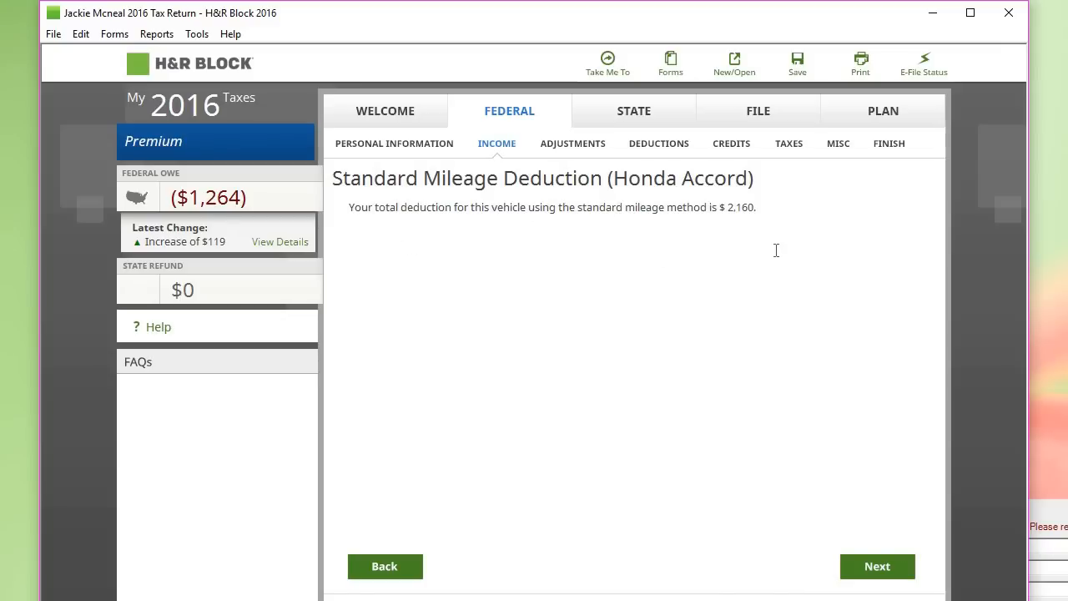
click(899, 569)
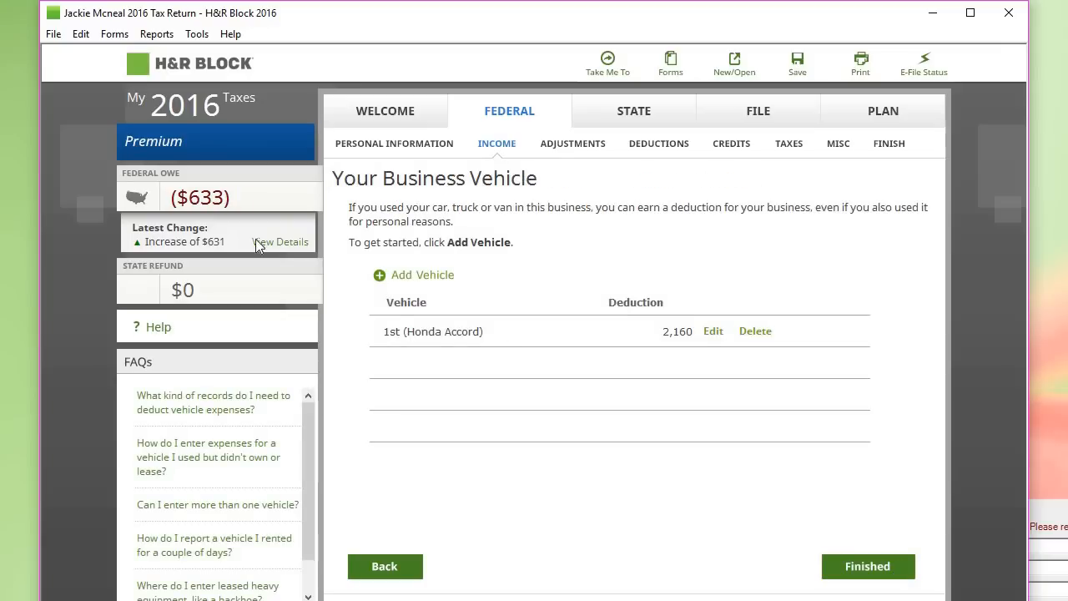
mouse_move(232, 204)
Step: Finish vehicles with no depreciable property, then tick Advertising and Meals and entertainment on the expense checklist
click(858, 571)
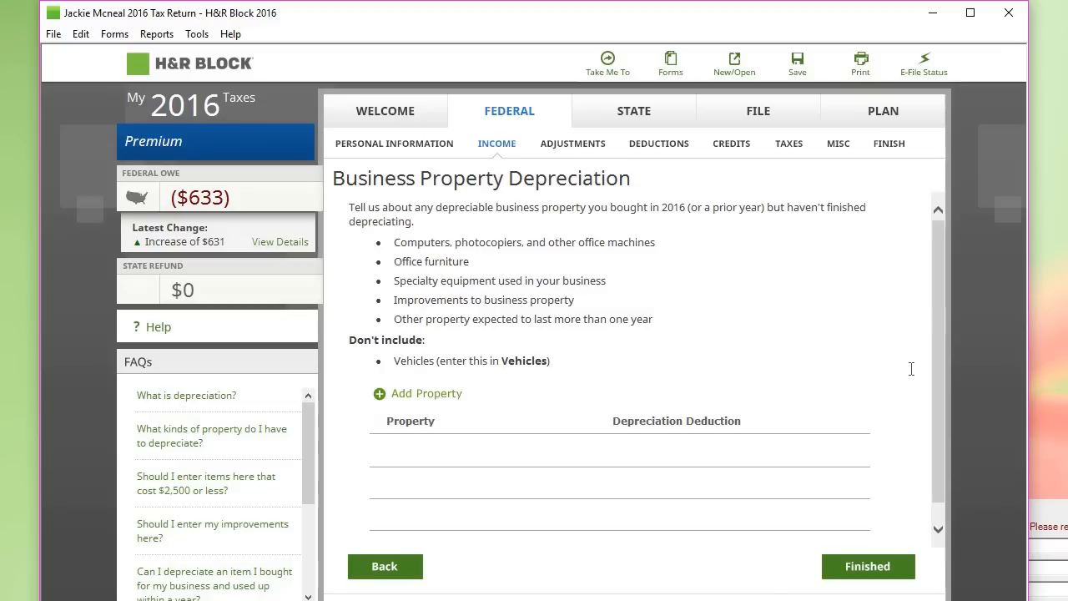
click(883, 566)
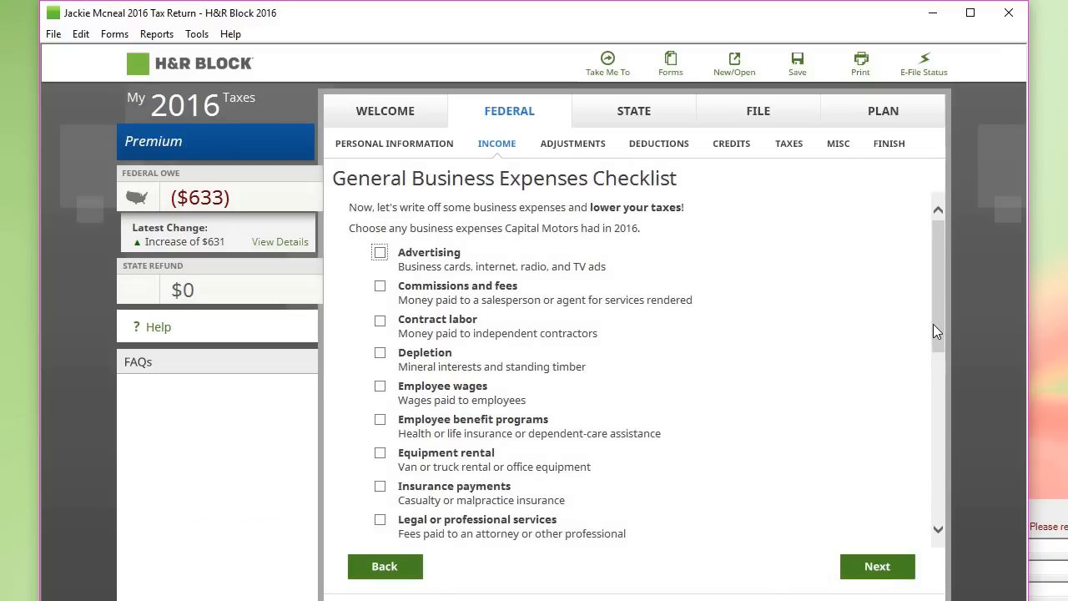
drag(933, 323, 932, 315)
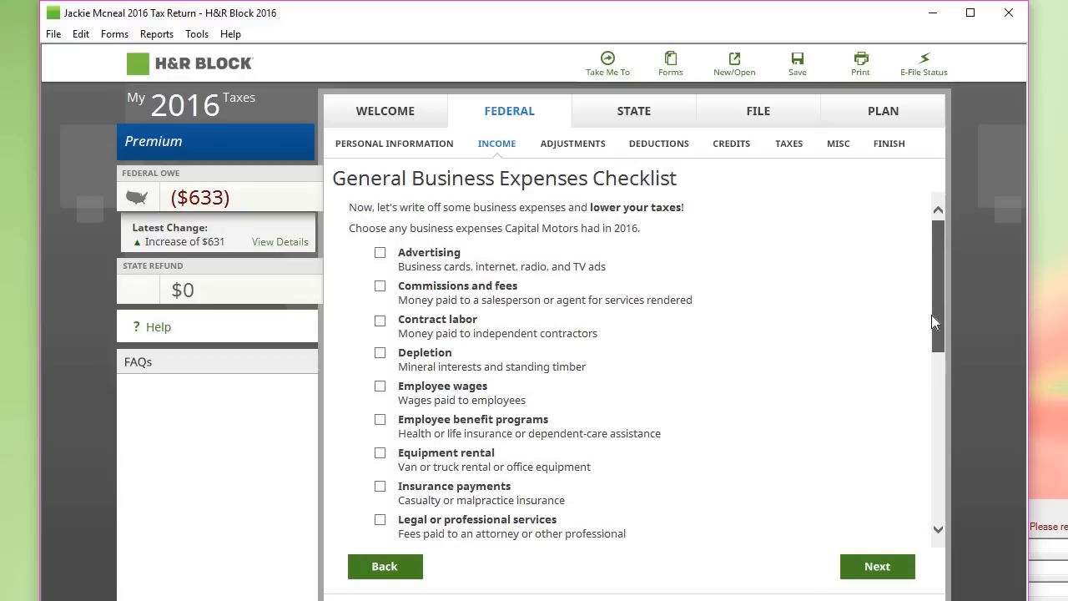
click(381, 255)
scroll(934, 355, down, 5)
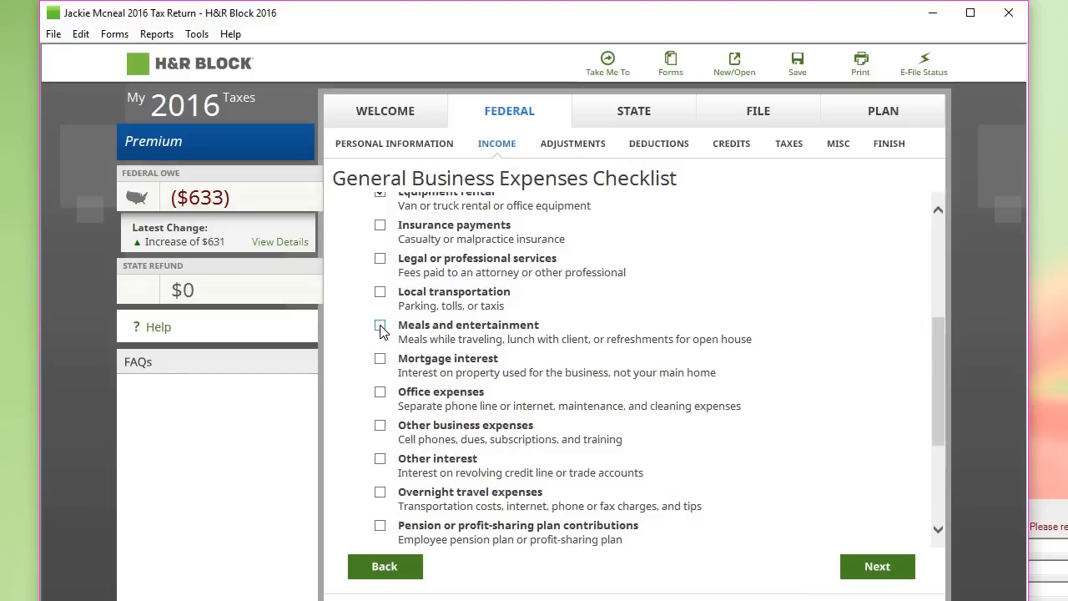
click(381, 328)
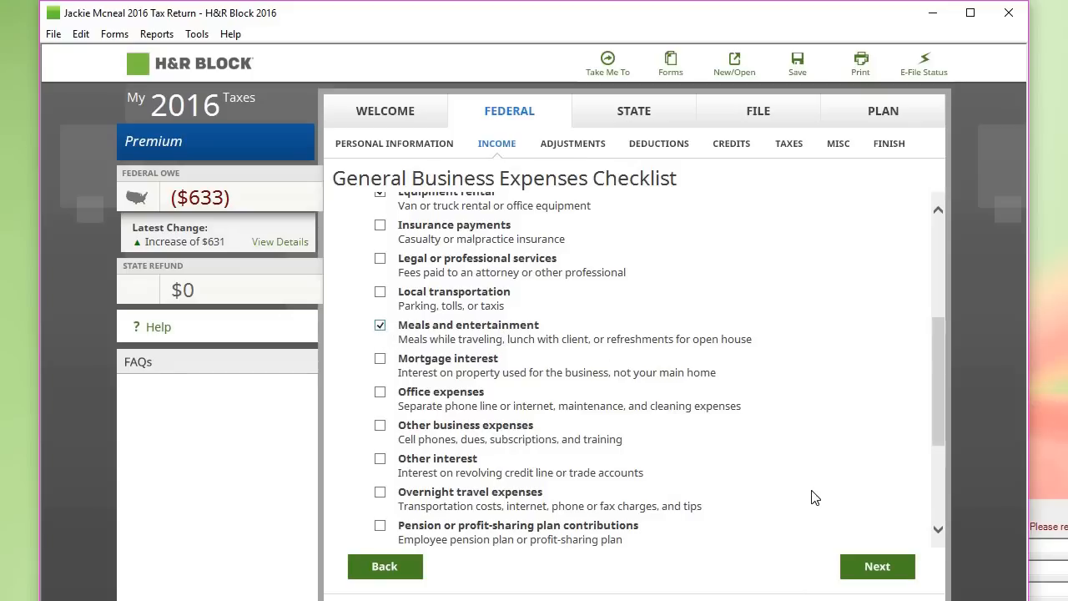
click(877, 567)
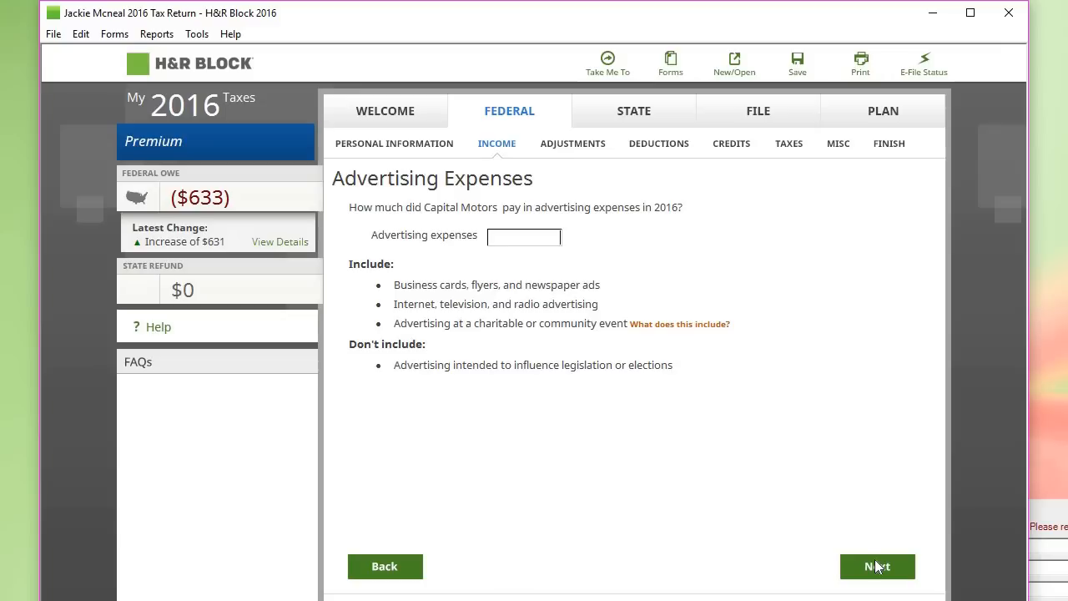
Step: Enter advertising 300, contract labor 1600, equipment rental 500 and meals 300, then review the summary
text(300)
click(883, 571)
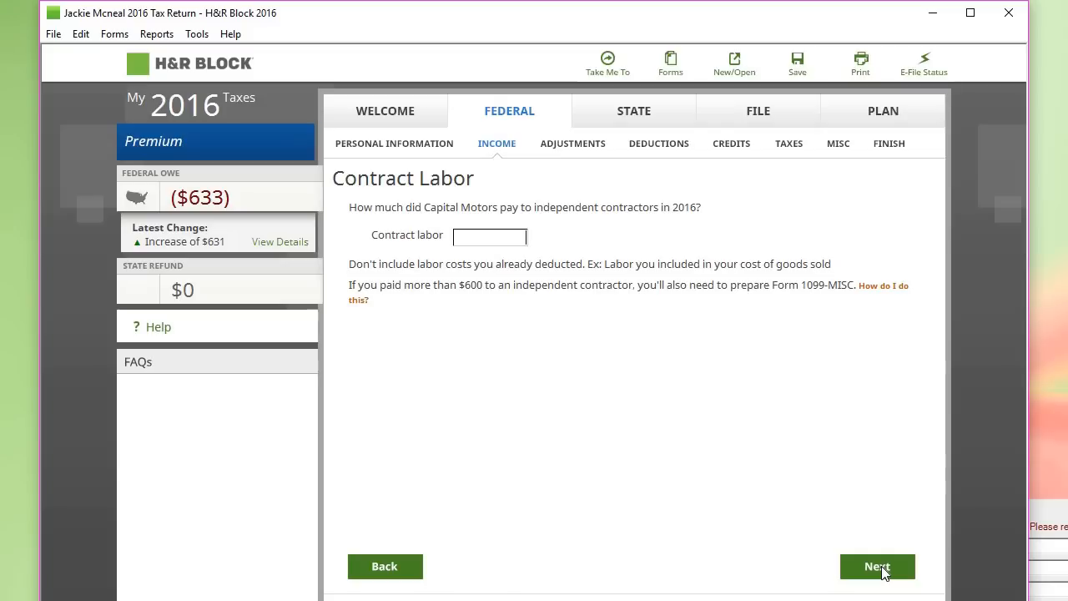
text(1600)
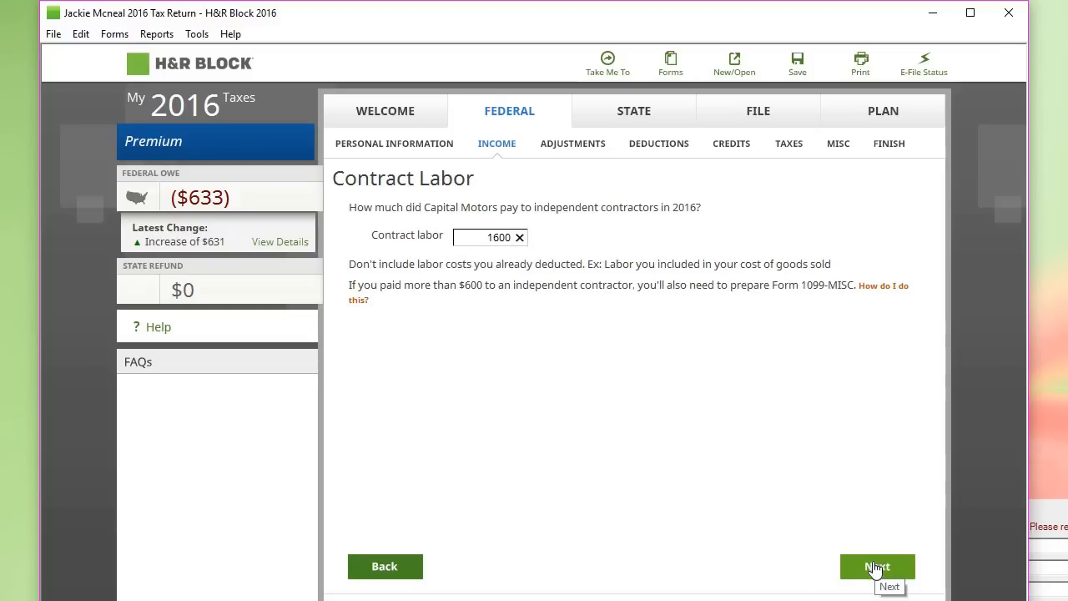
click(874, 569)
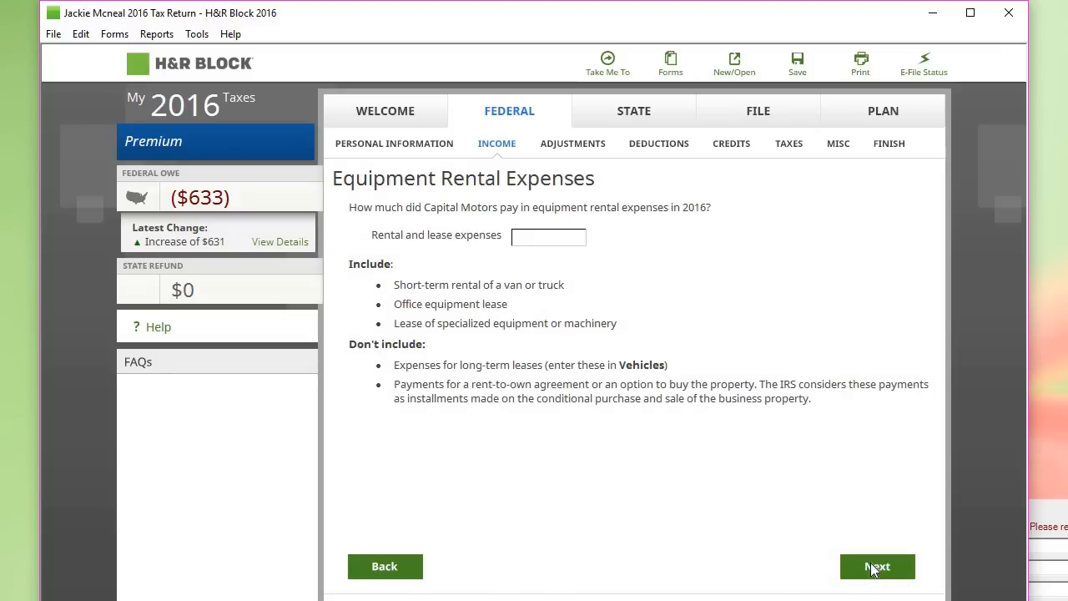
text(500)
click(874, 568)
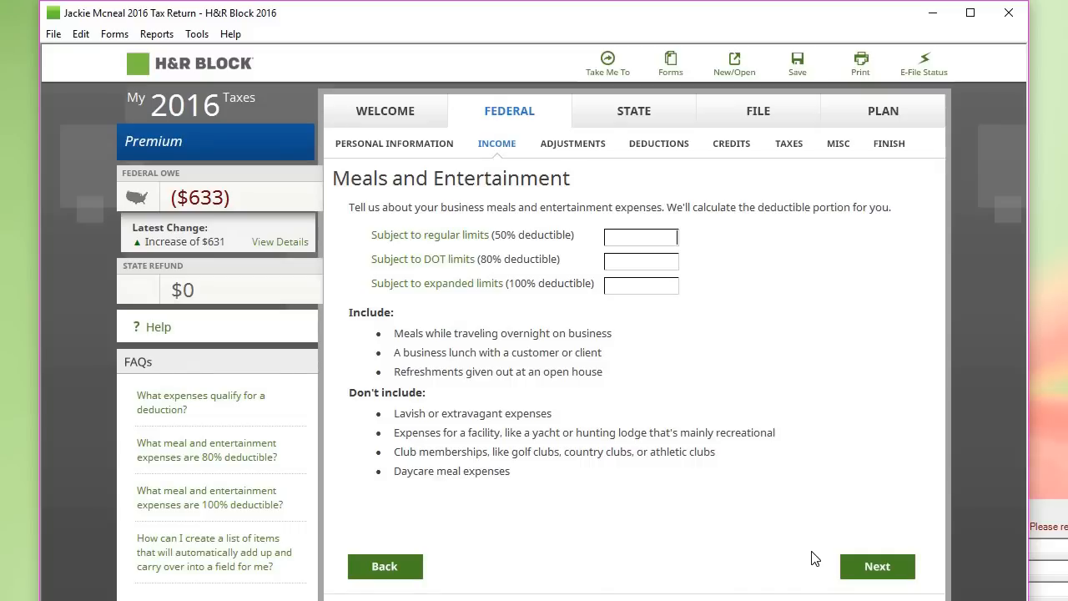
text(300)
key(Tab)
click(891, 574)
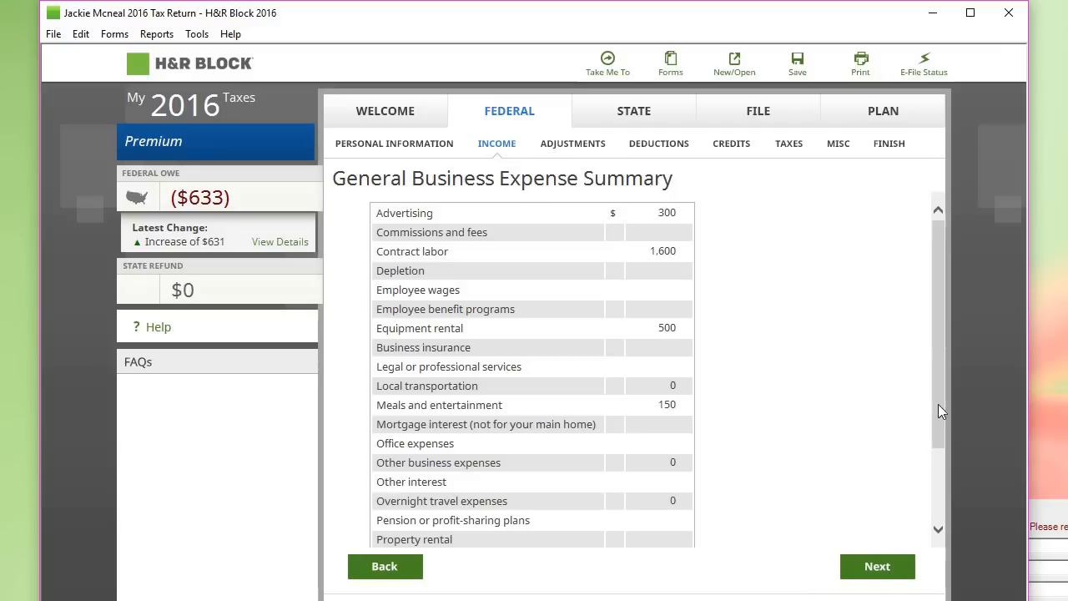
drag(938, 404, 945, 512)
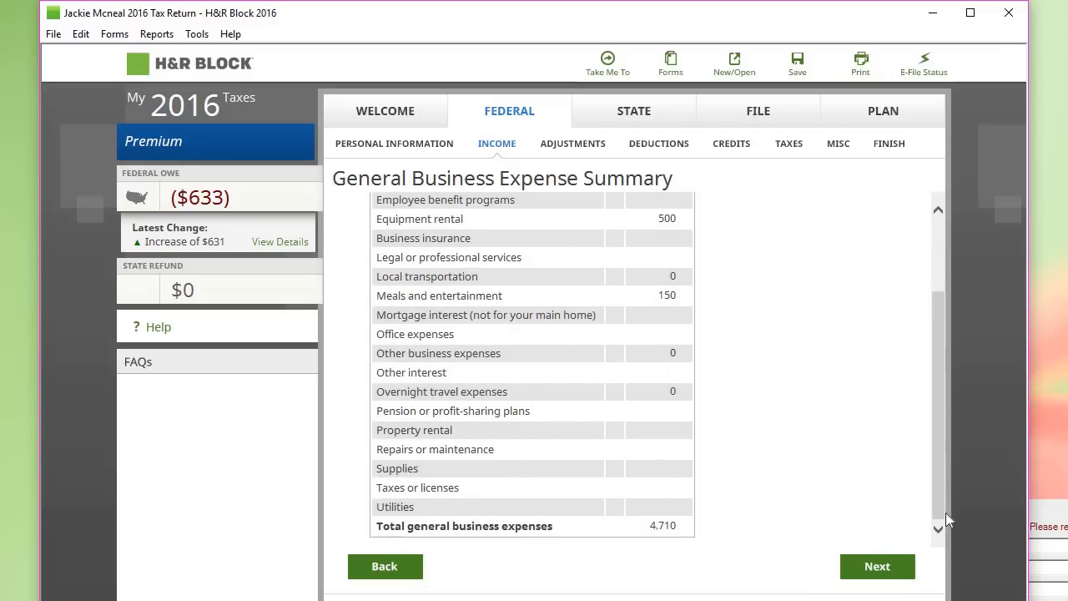
Step: Accept Capital Motors' $47 net profit, skipping uncommon situations and at-risk limitations
click(878, 569)
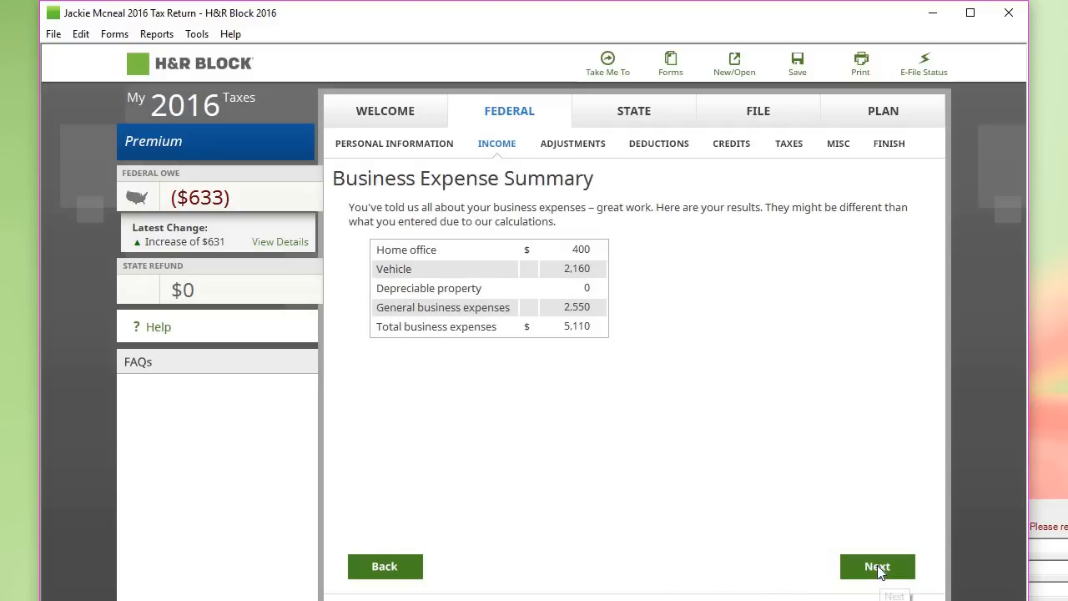
click(878, 568)
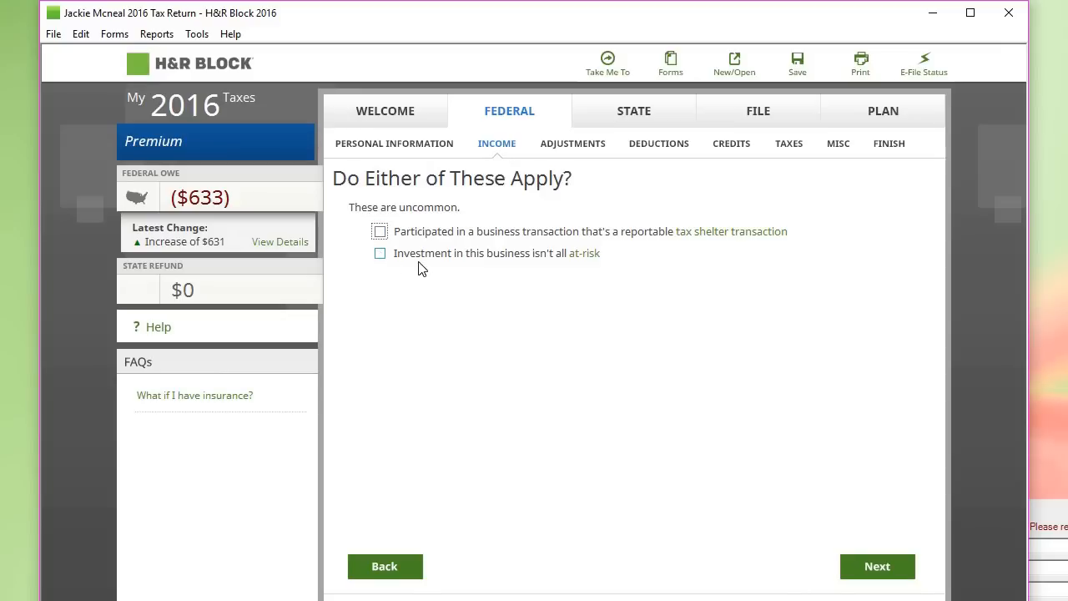
click(873, 575)
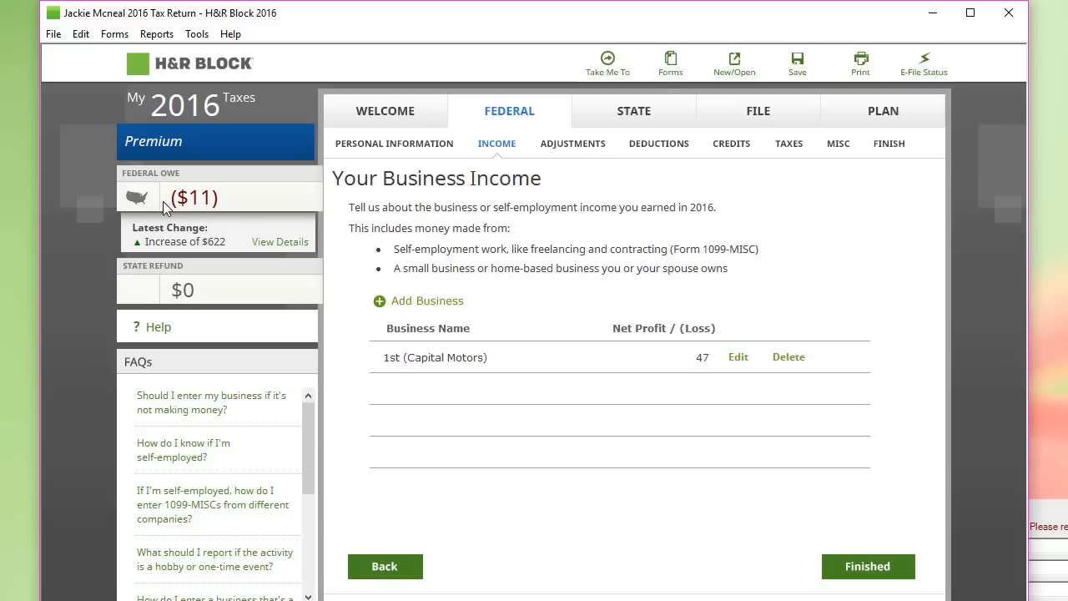
mouse_move(221, 202)
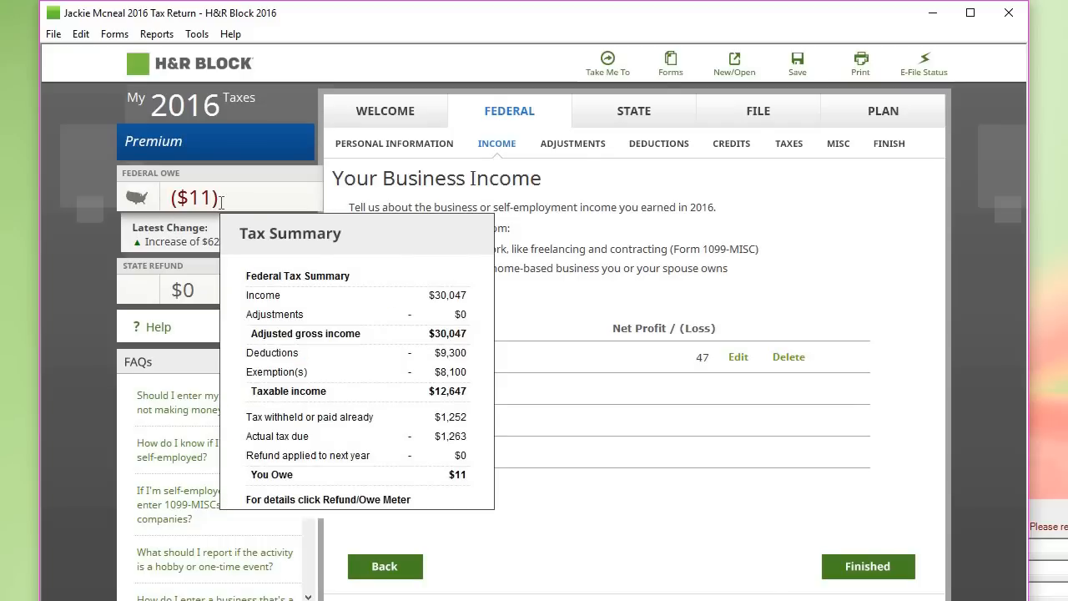
click(866, 567)
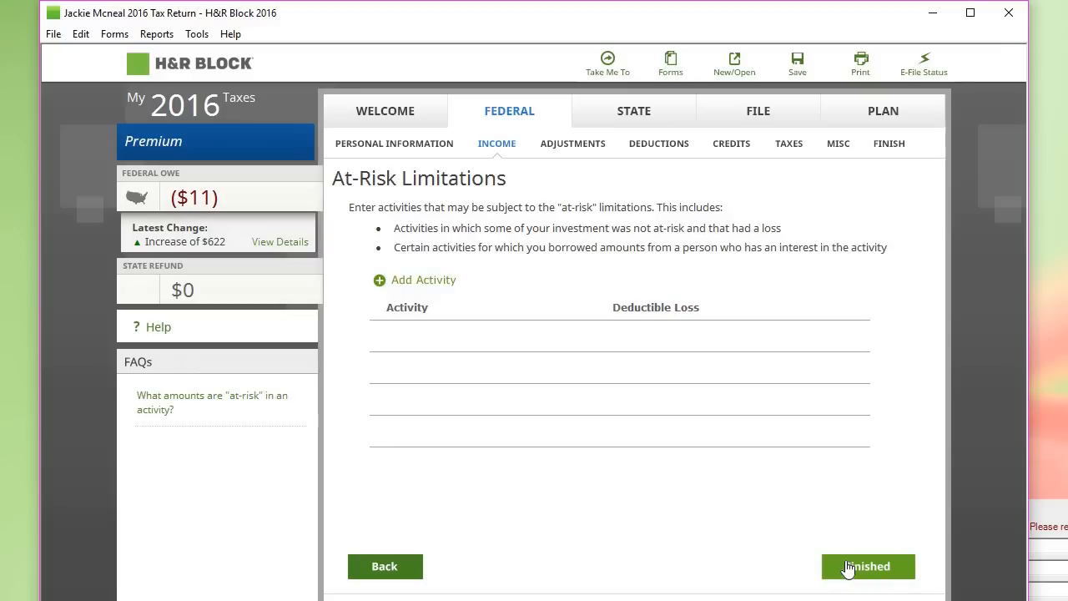
click(853, 567)
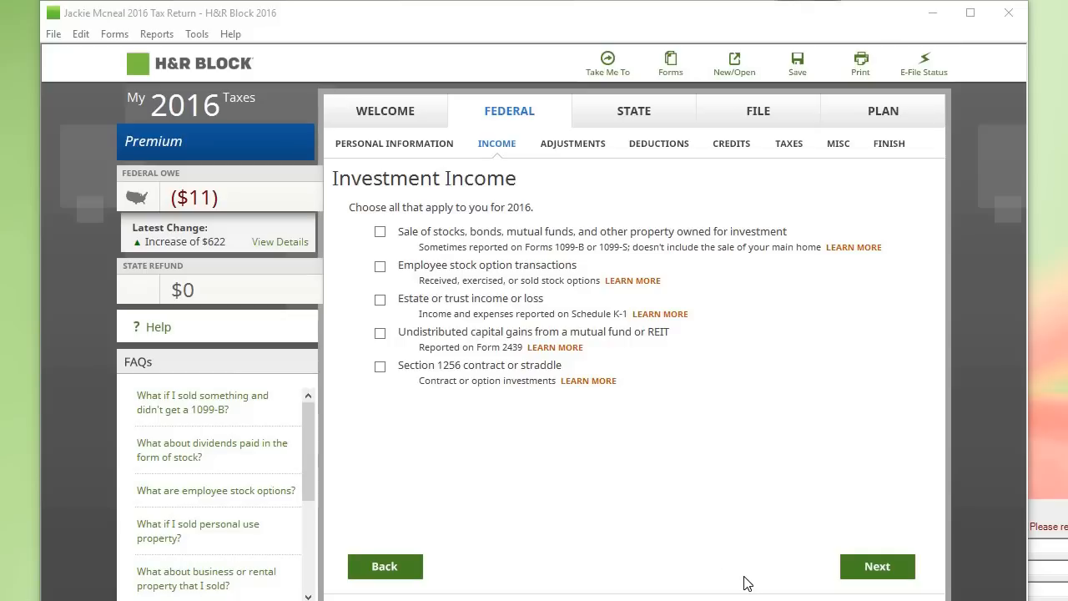
Step: Skip investment, capital loss carryover, retirement, property sales and other income screens with nothing entered
click(902, 574)
click(902, 574)
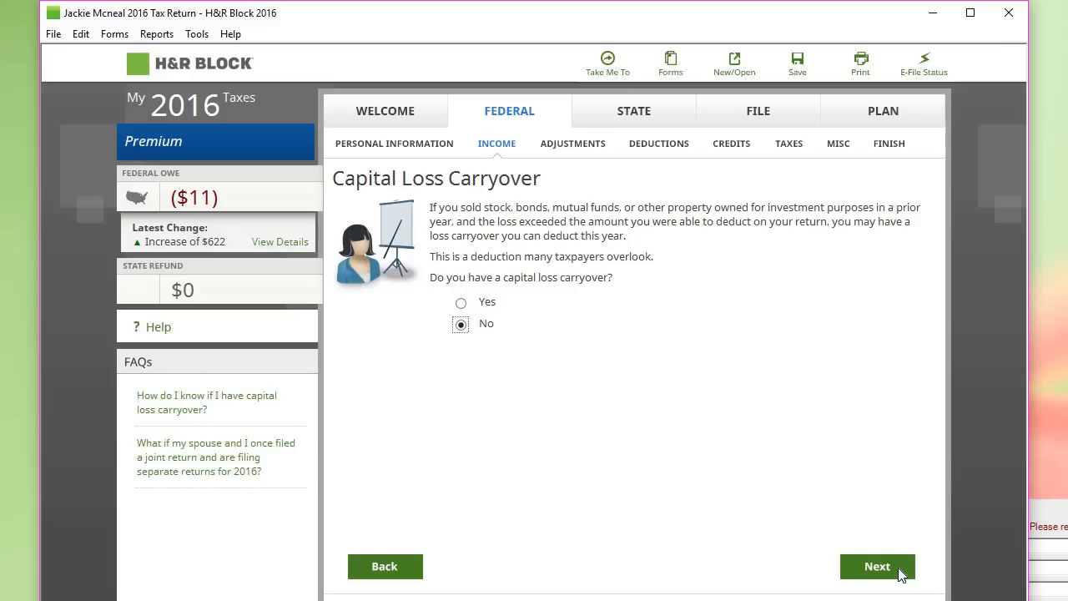
click(901, 575)
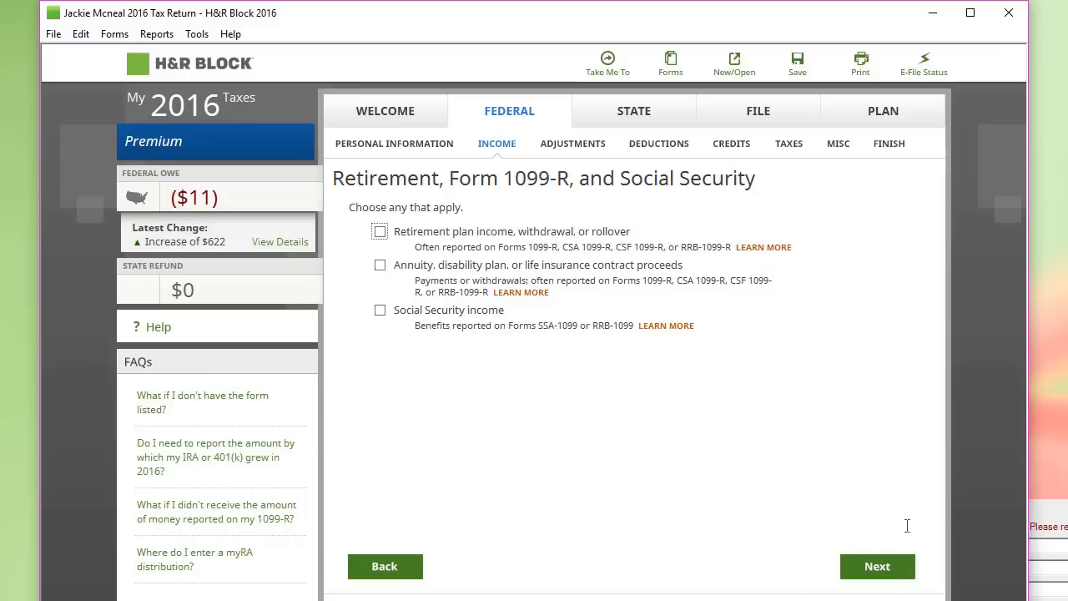
click(890, 574)
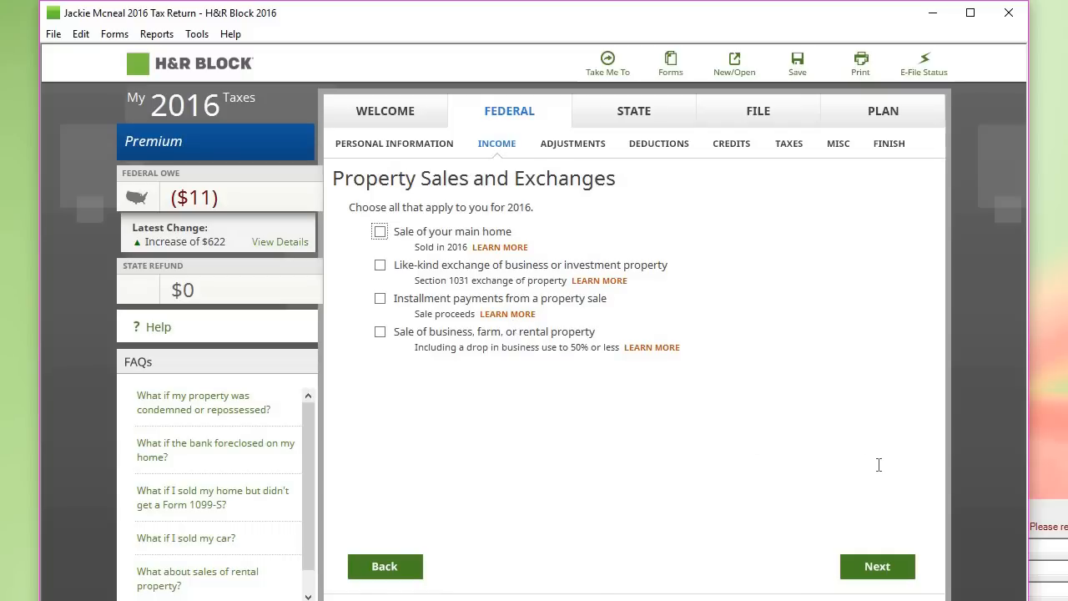
click(877, 569)
click(877, 569)
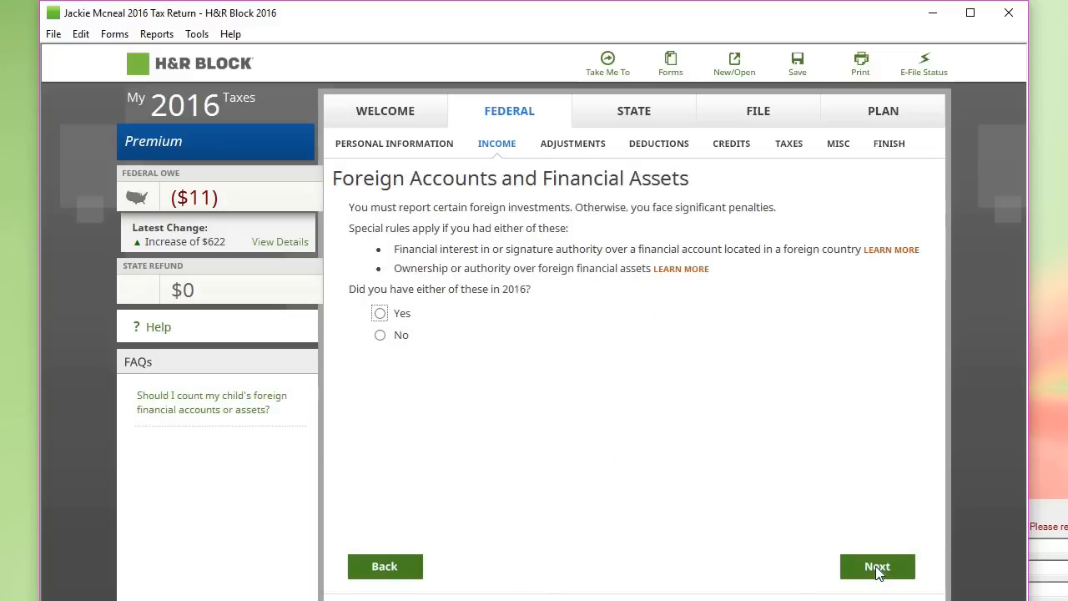
Step: Answer No to having foreign accounts, then go to the Credits section
click(877, 569)
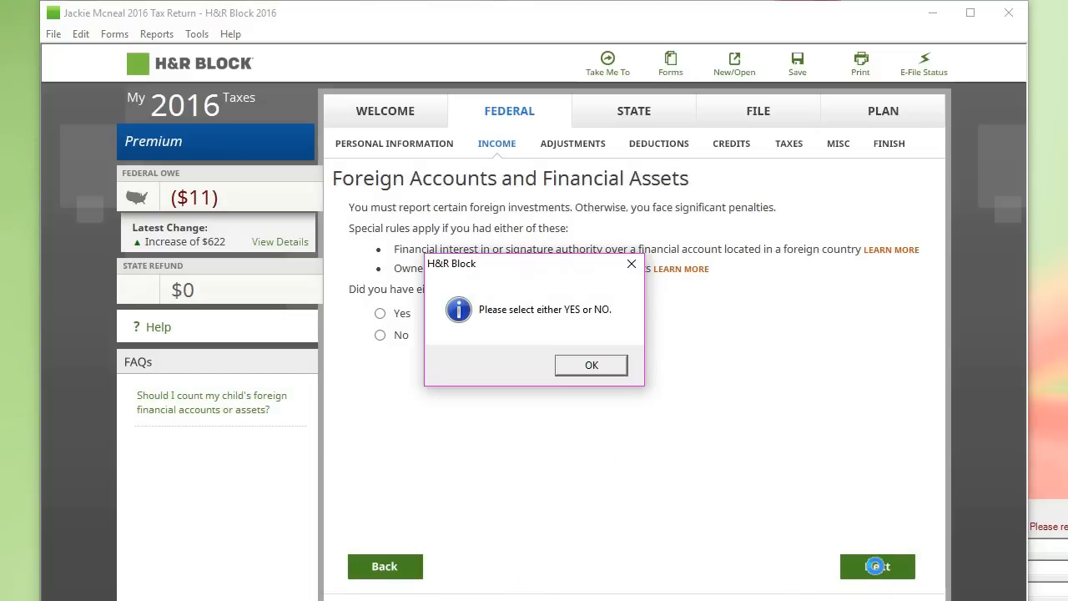
click(588, 366)
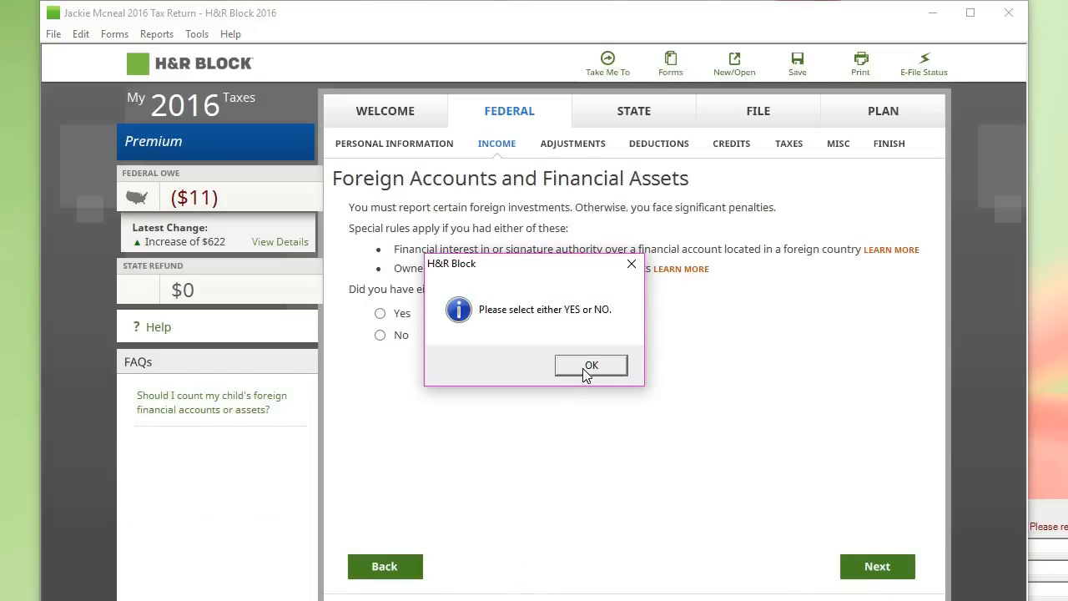
click(379, 334)
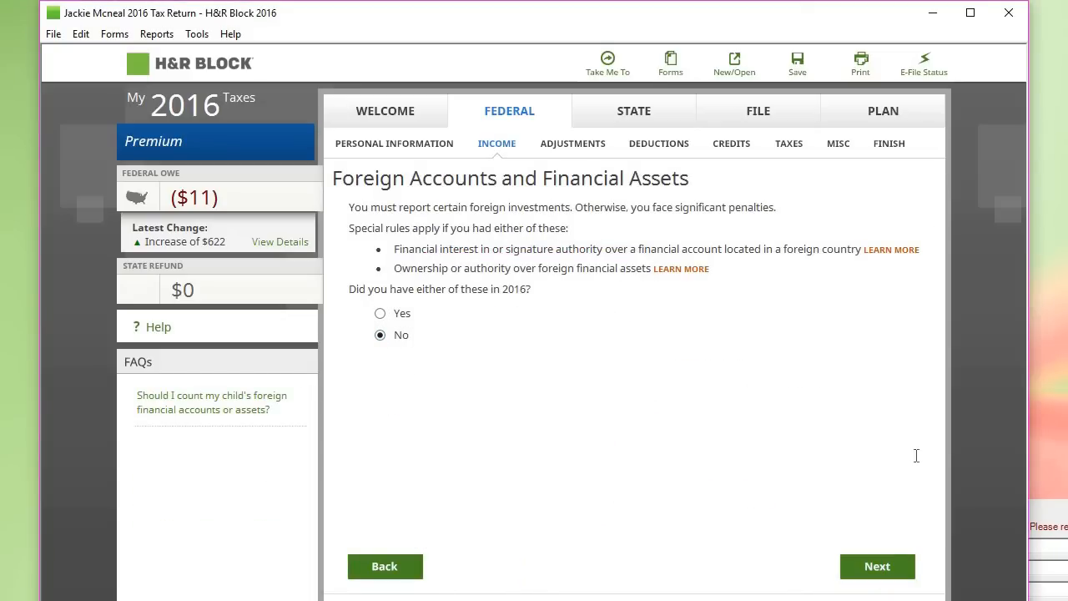
click(889, 566)
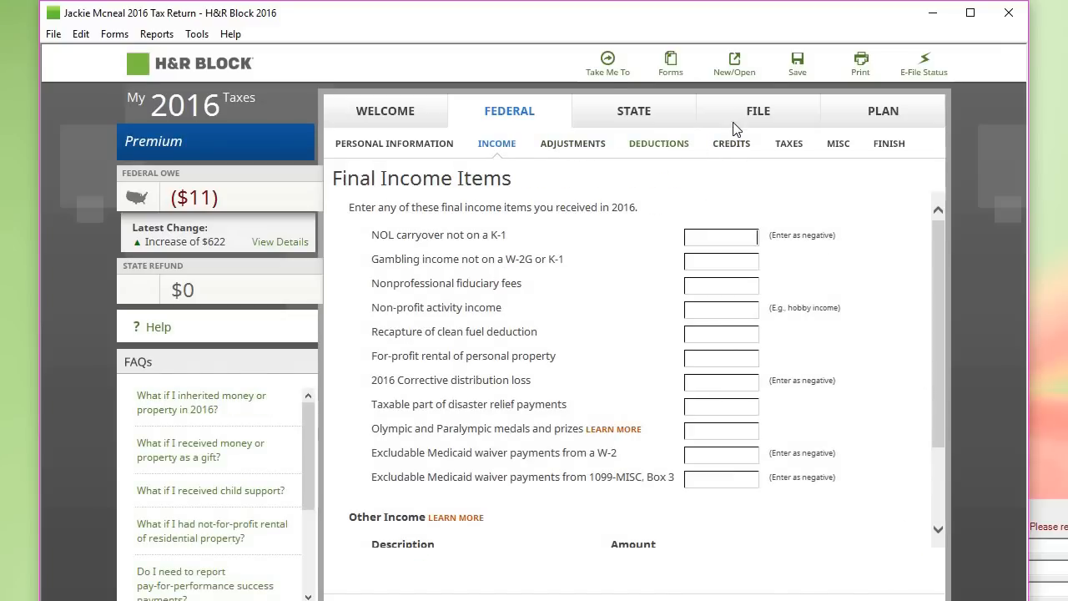
click(734, 146)
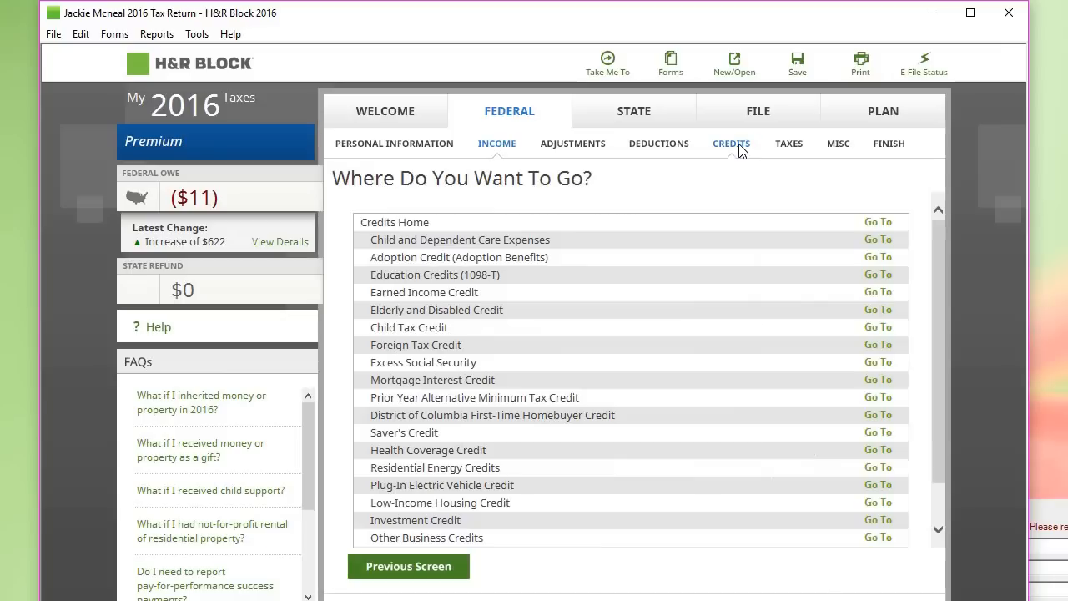
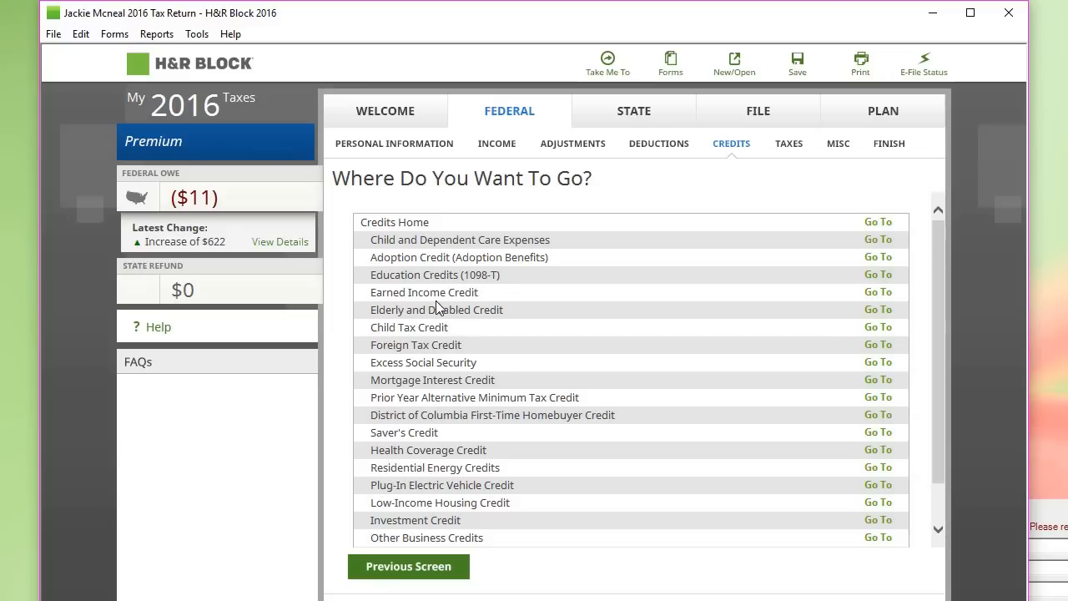
Step: Declare one EIC qualifying child, not being another's, and pick the daughter as first qualifying child
click(876, 295)
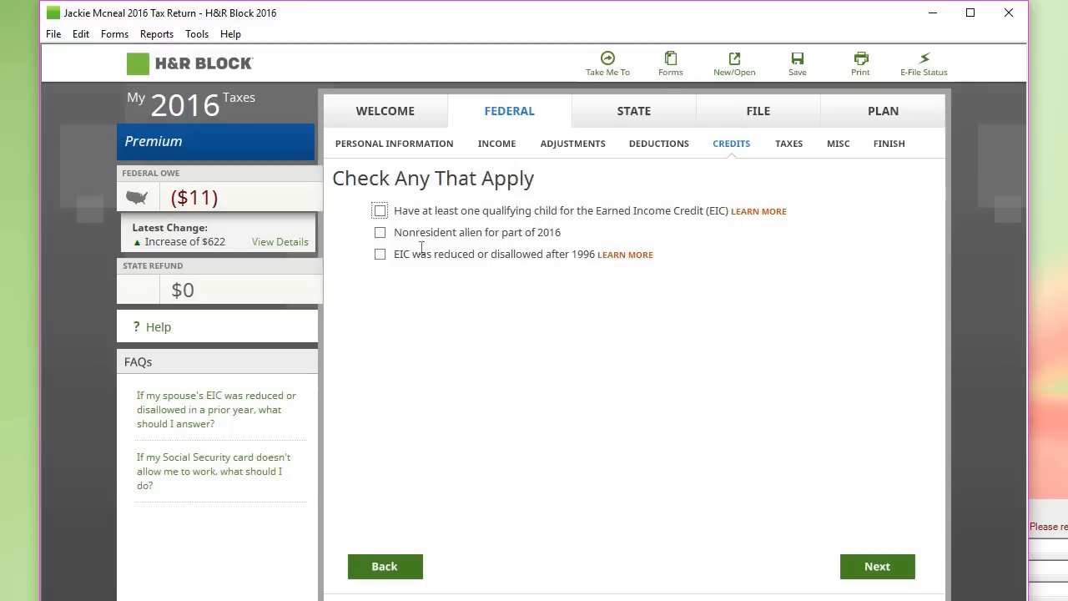
click(381, 212)
click(866, 559)
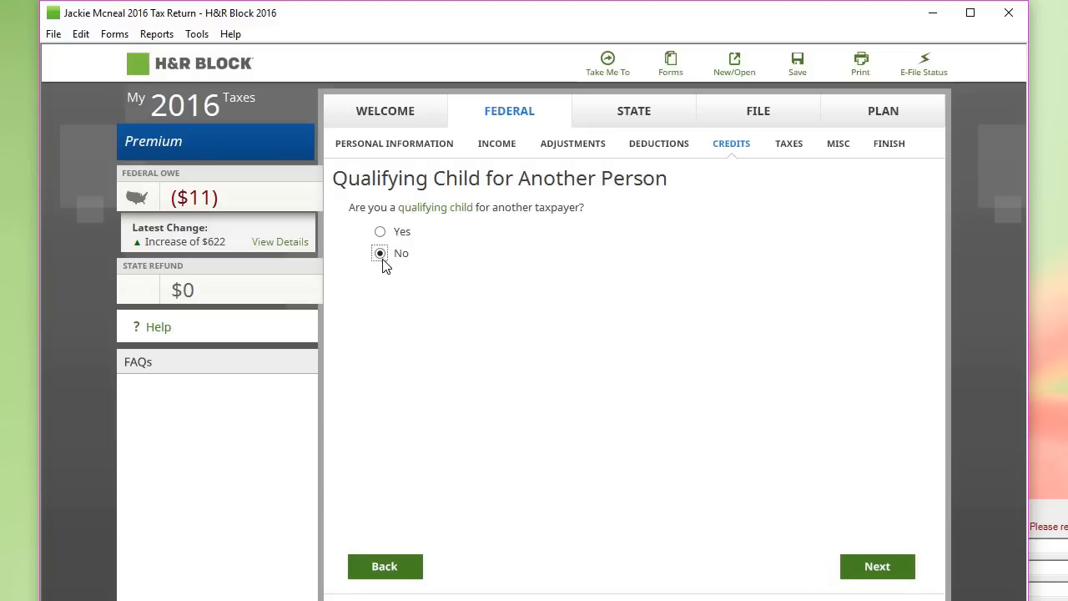
click(882, 575)
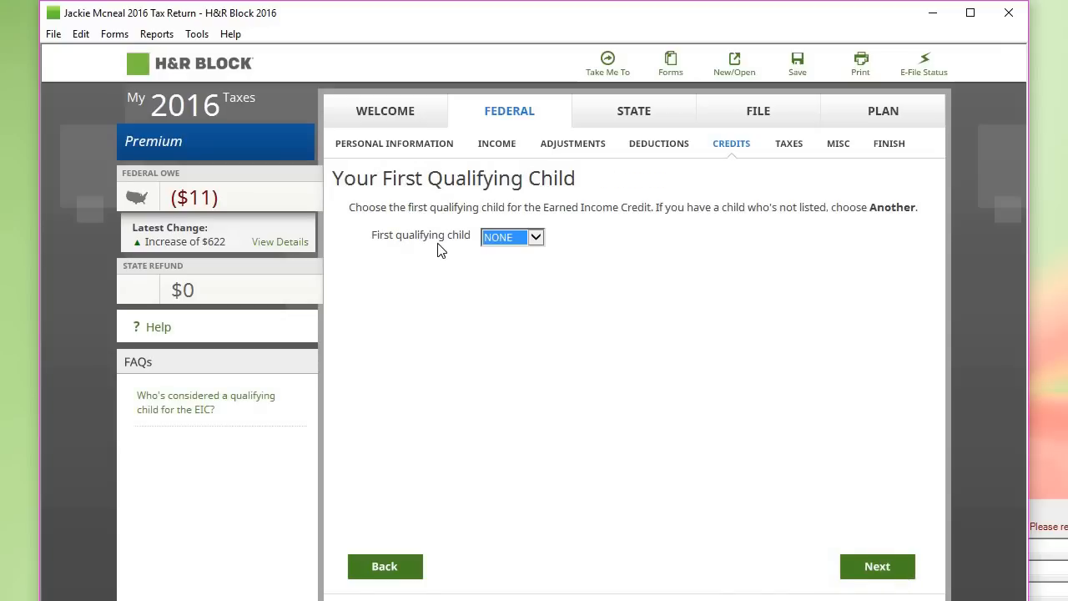
click(535, 238)
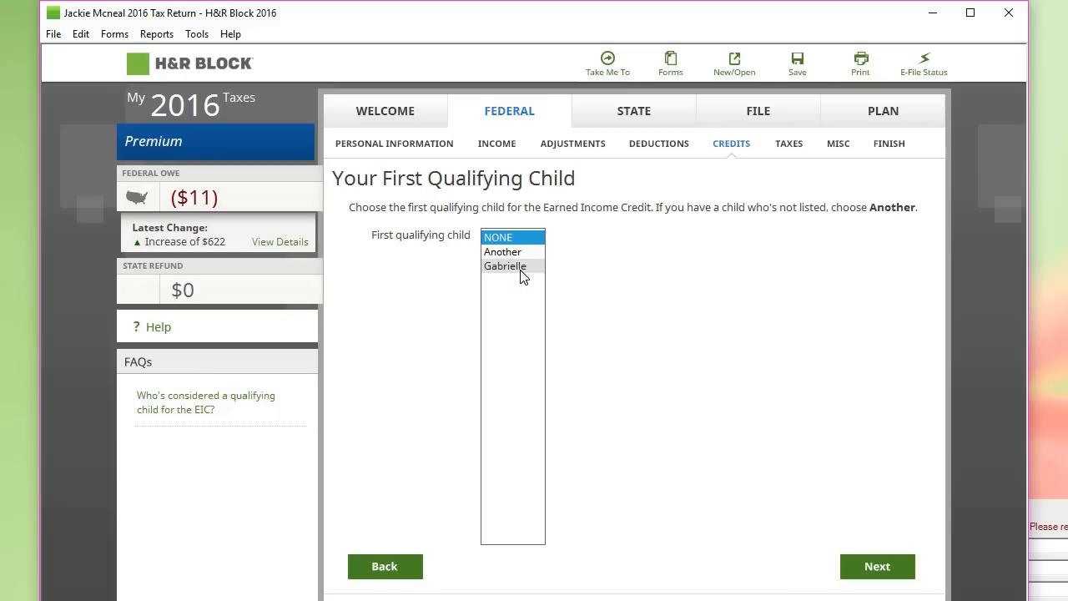
click(521, 267)
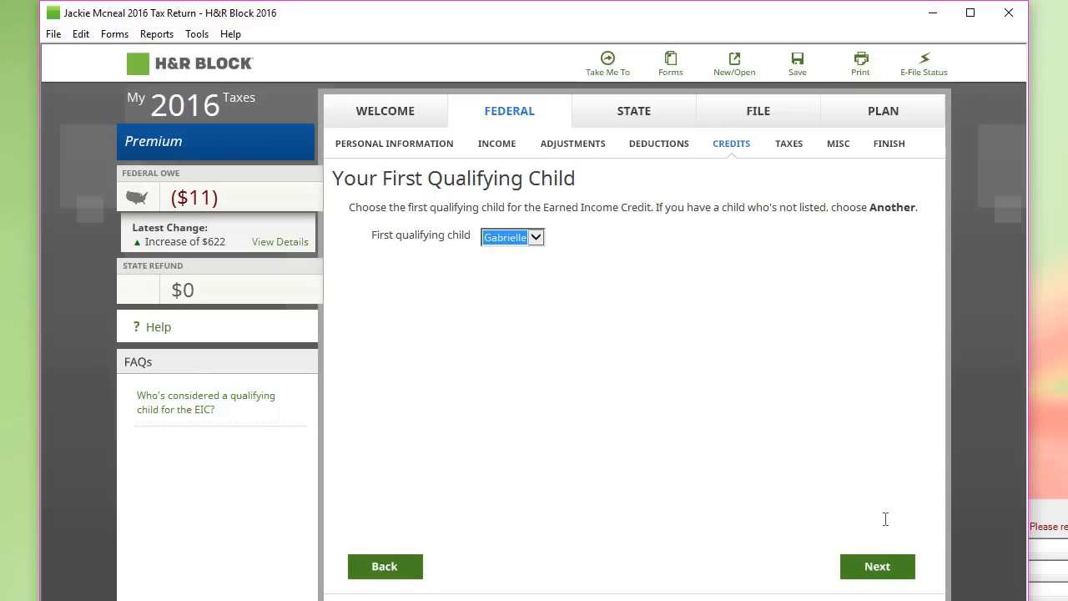
click(878, 566)
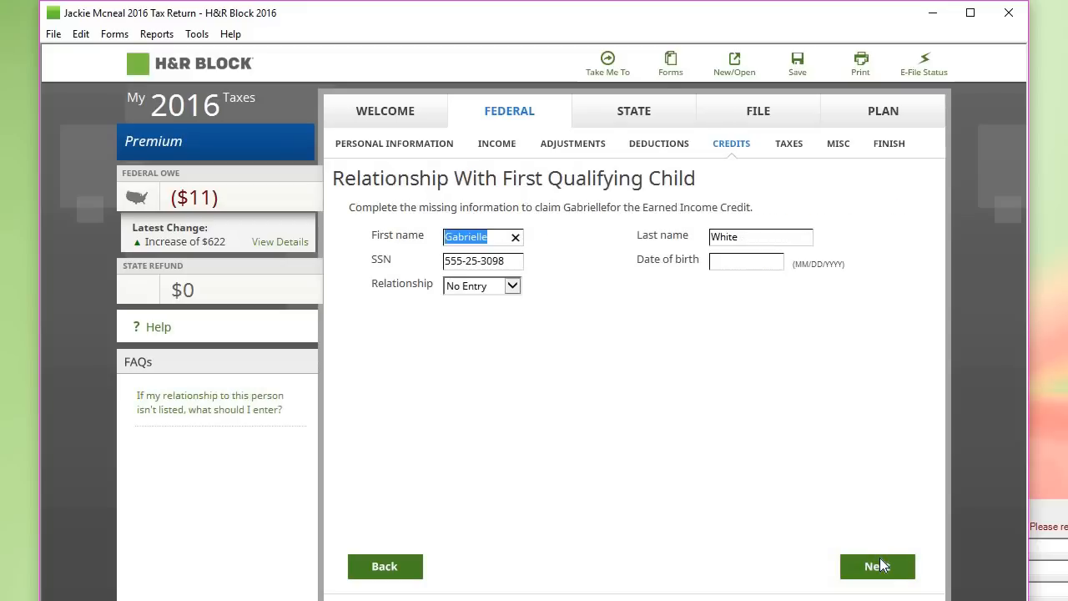
Step: Enter the daughter's birth date 1/1/2012 and set the relationship to Daughter
click(740, 263)
text(1/)
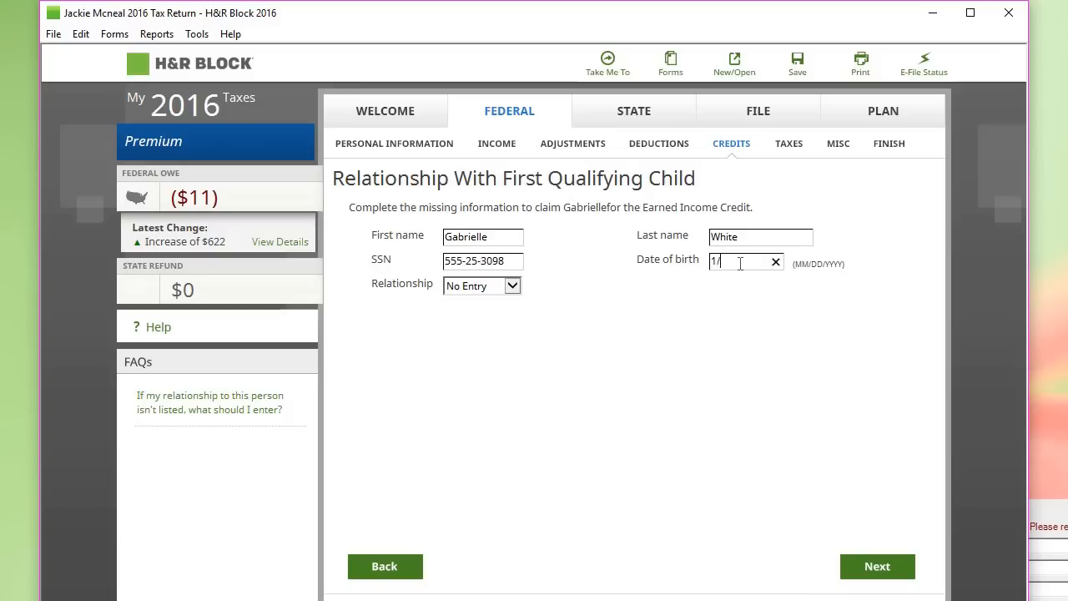
text(1/2012)
click(514, 286)
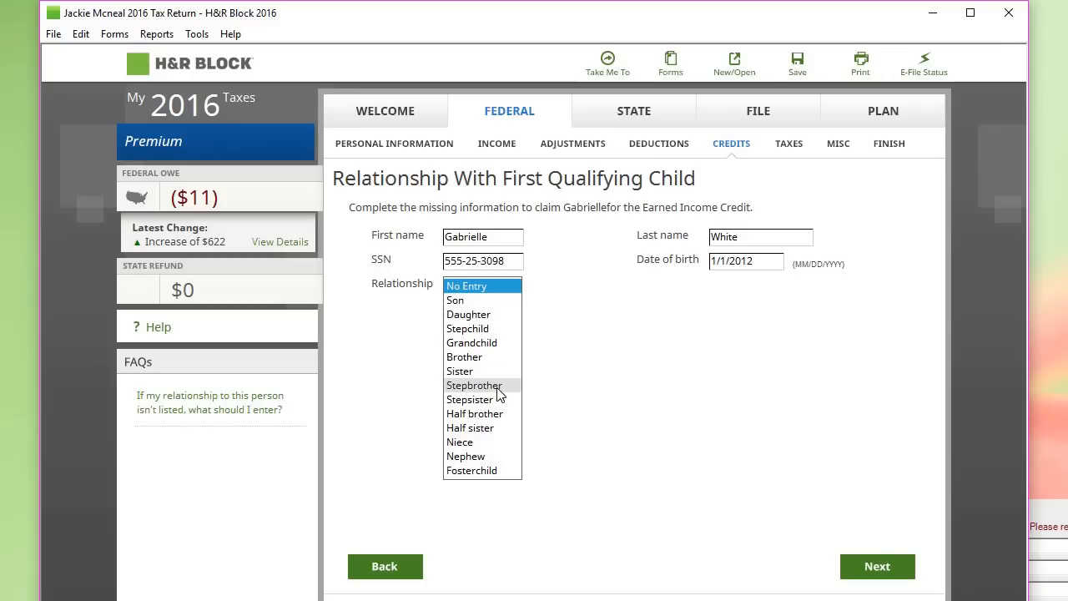
click(494, 314)
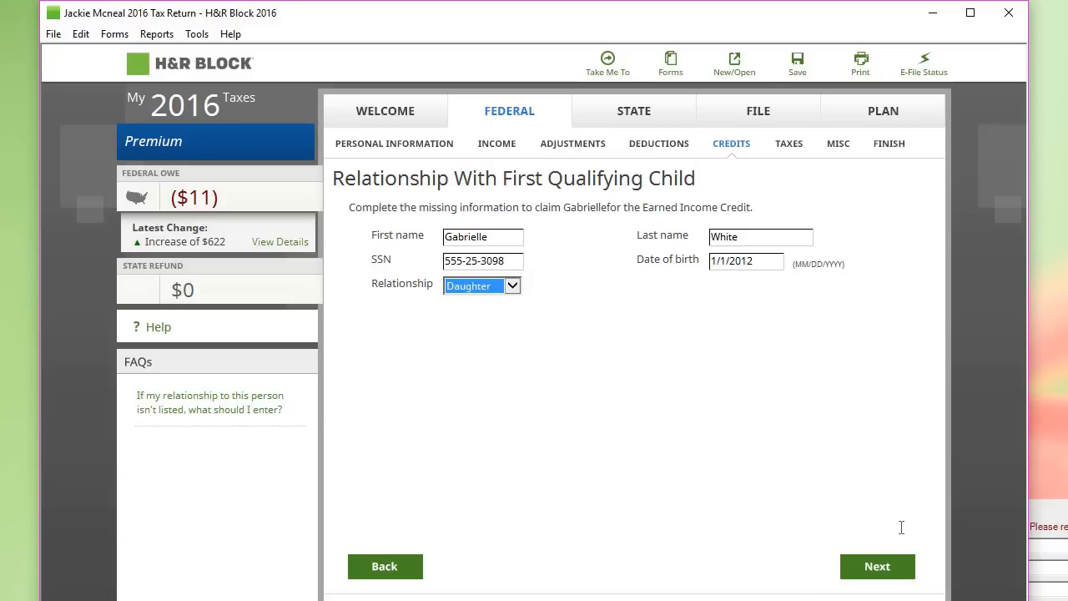
click(890, 569)
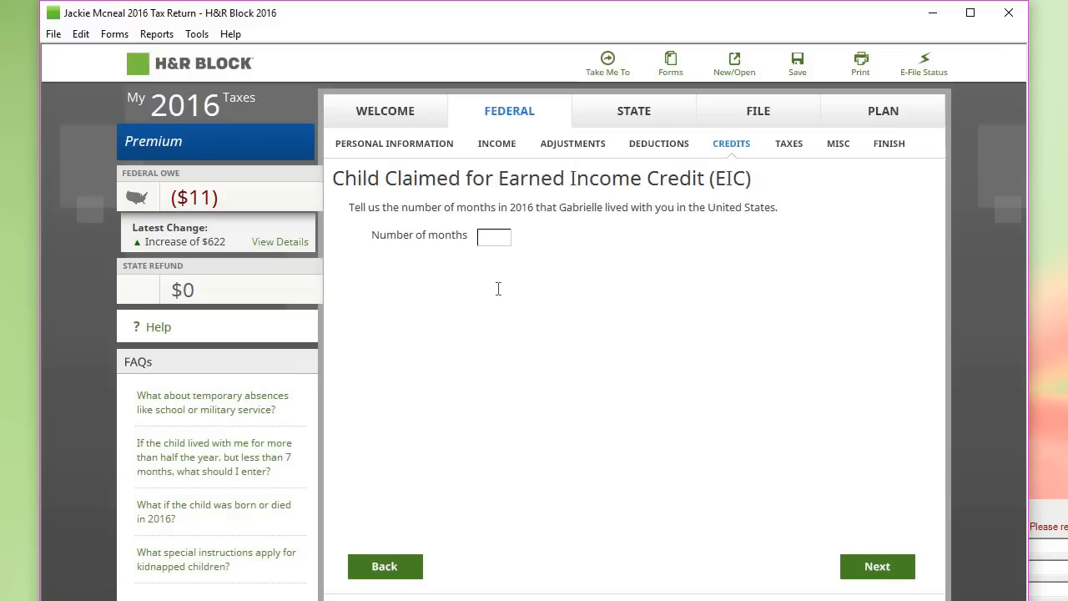
Step: Record 12 months lived together, confirm no one else claims her, and finish the EIC topic ($1,482)
text(12)
click(877, 568)
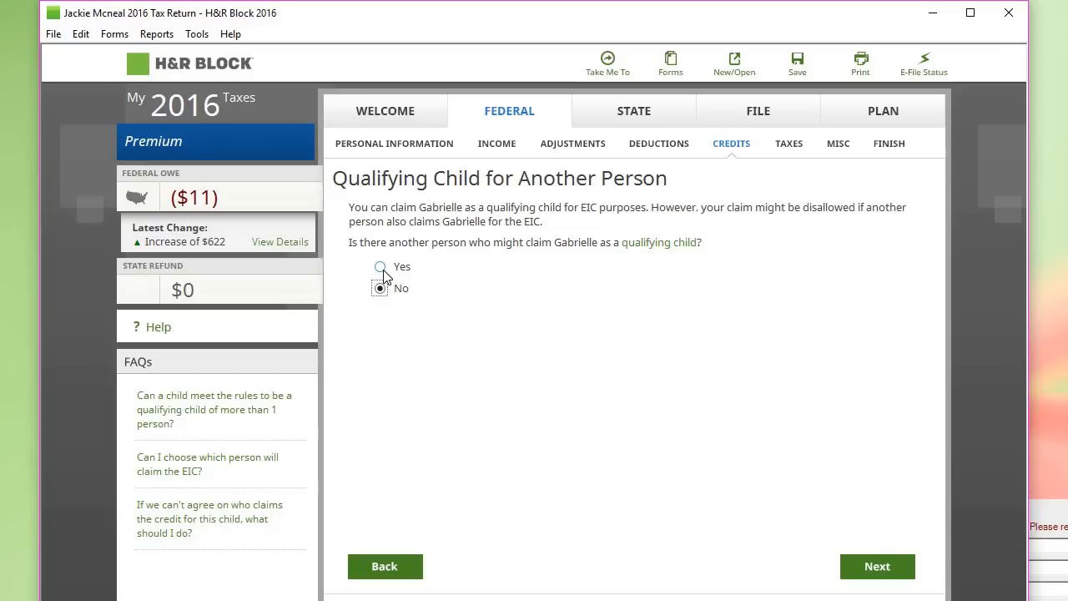
click(906, 570)
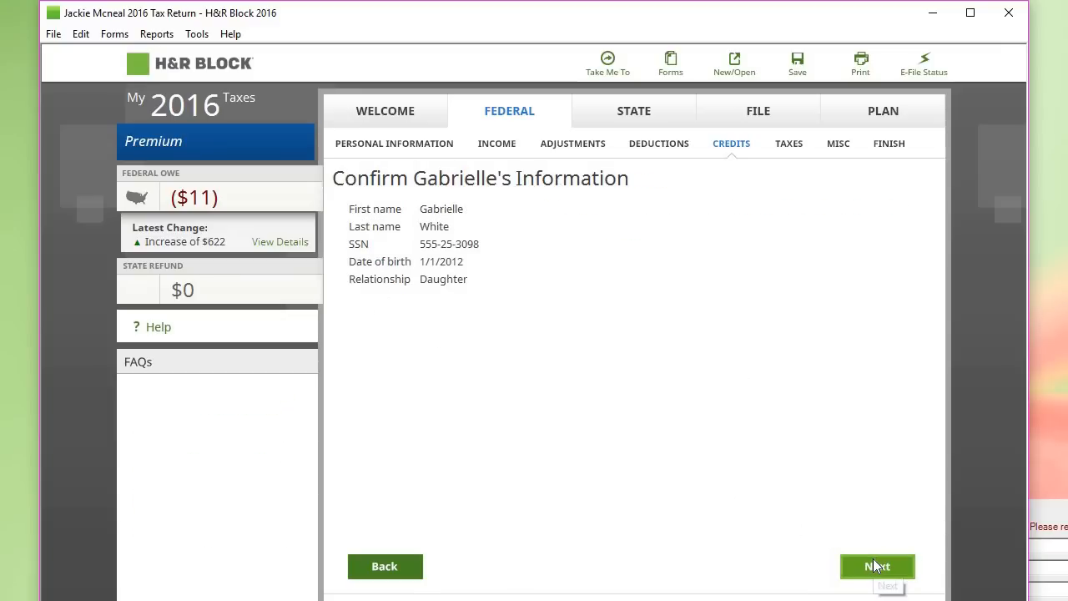
click(876, 567)
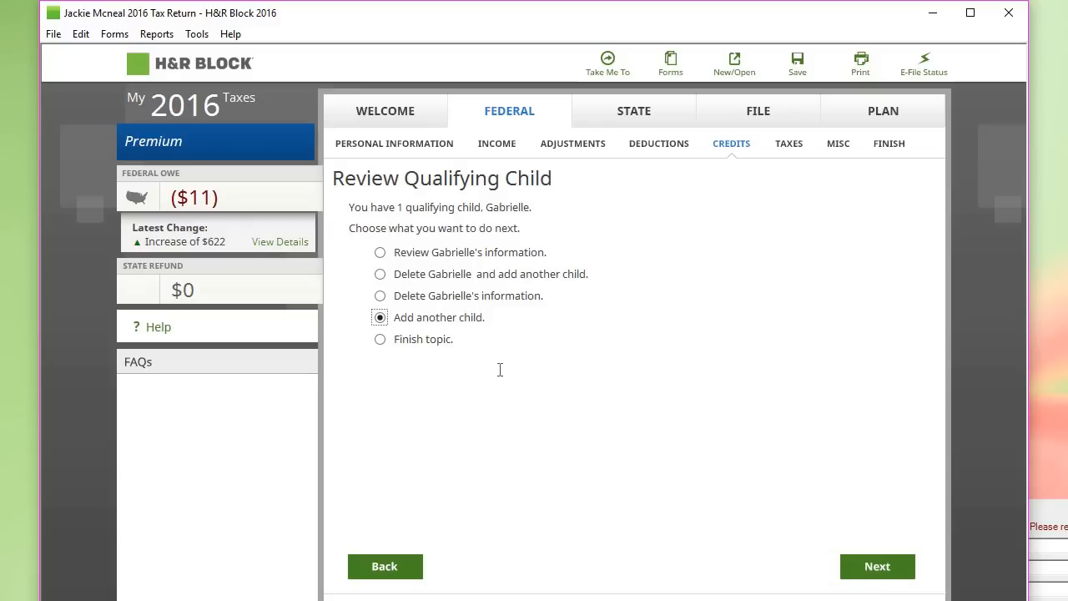
click(381, 341)
click(864, 568)
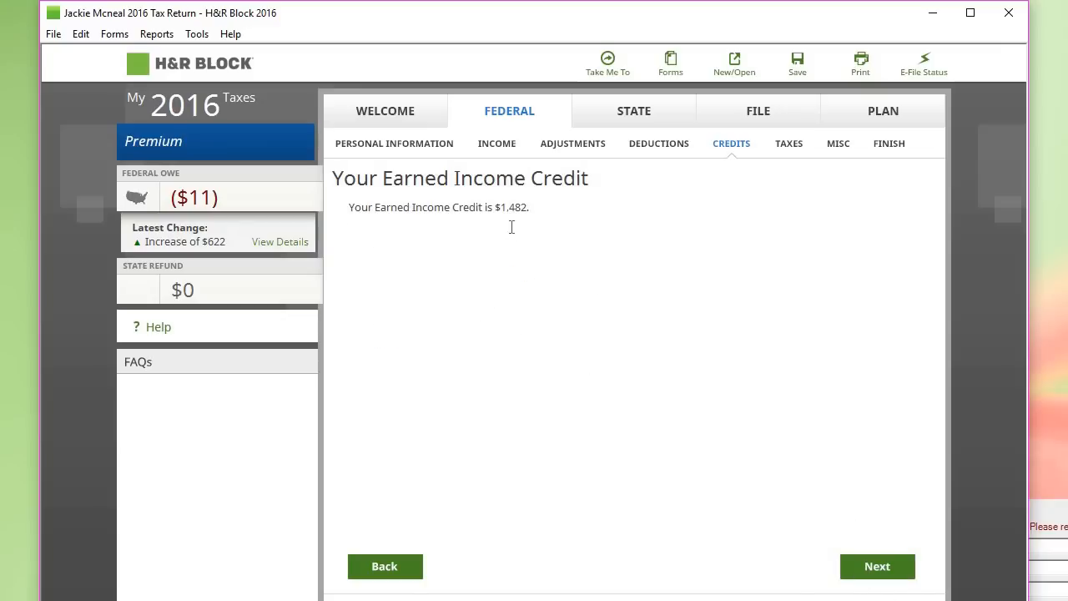
Step: Review Your Credits with the $1,471 federal refund, then go to the federal Finish section
click(870, 574)
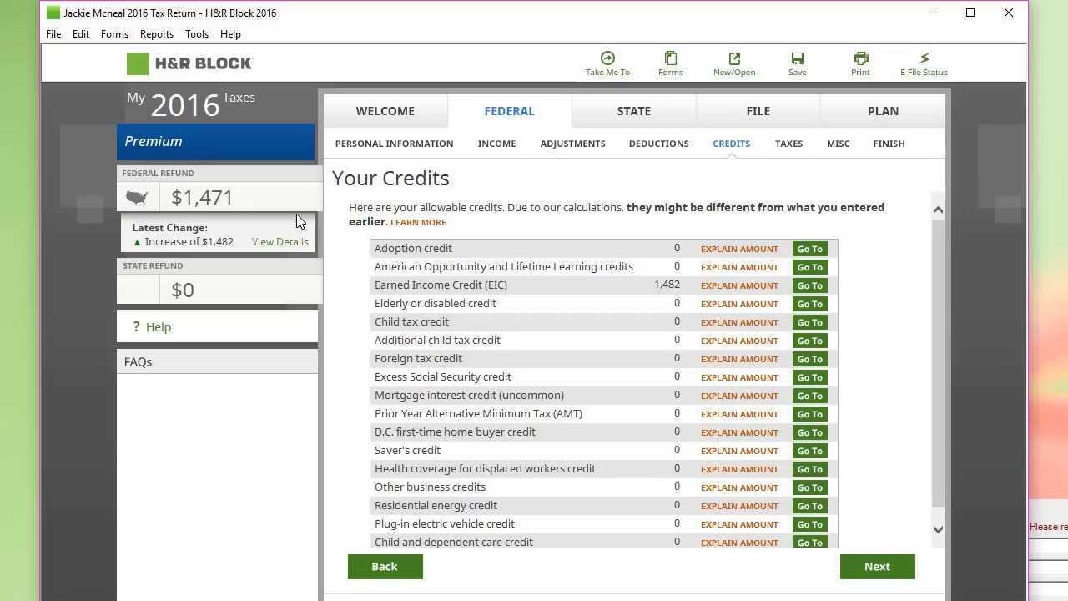
click(892, 146)
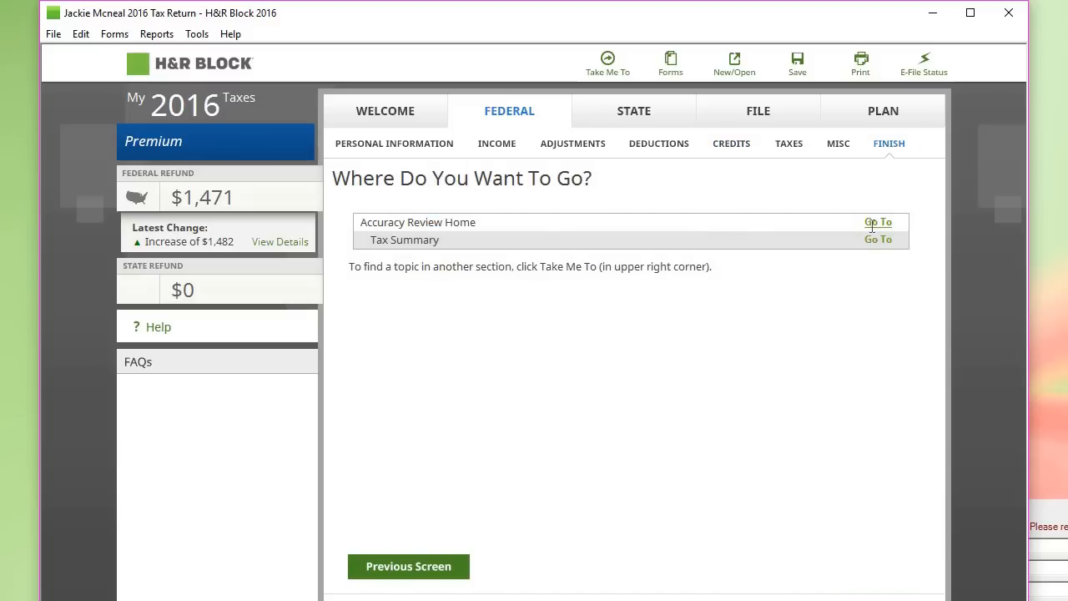
Step: Run the Accuracy Review and step through its two issues to the W-2 FICA withholding verification
click(877, 223)
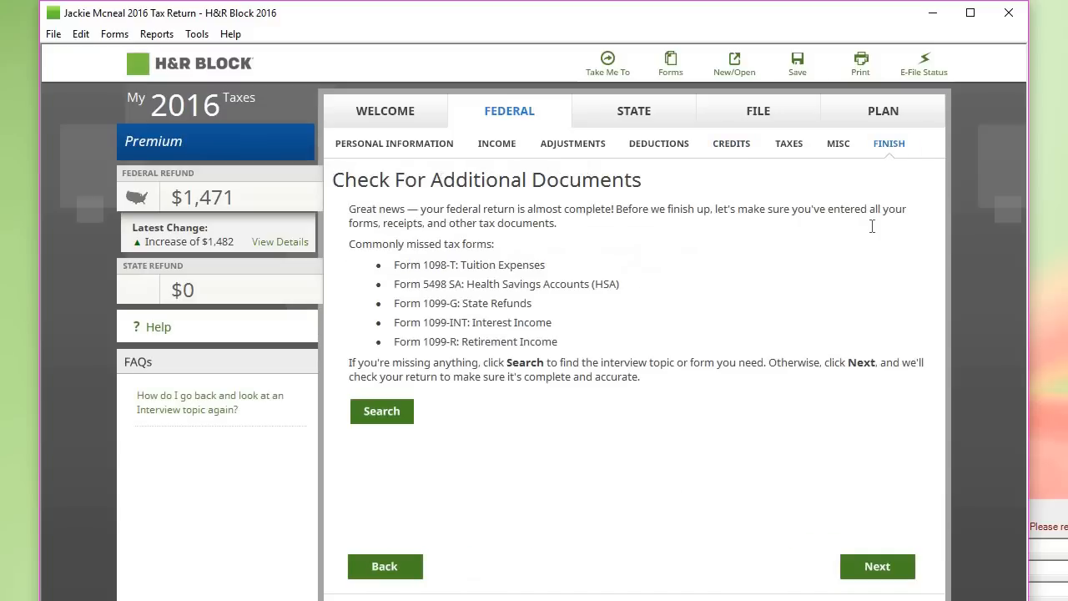
click(872, 568)
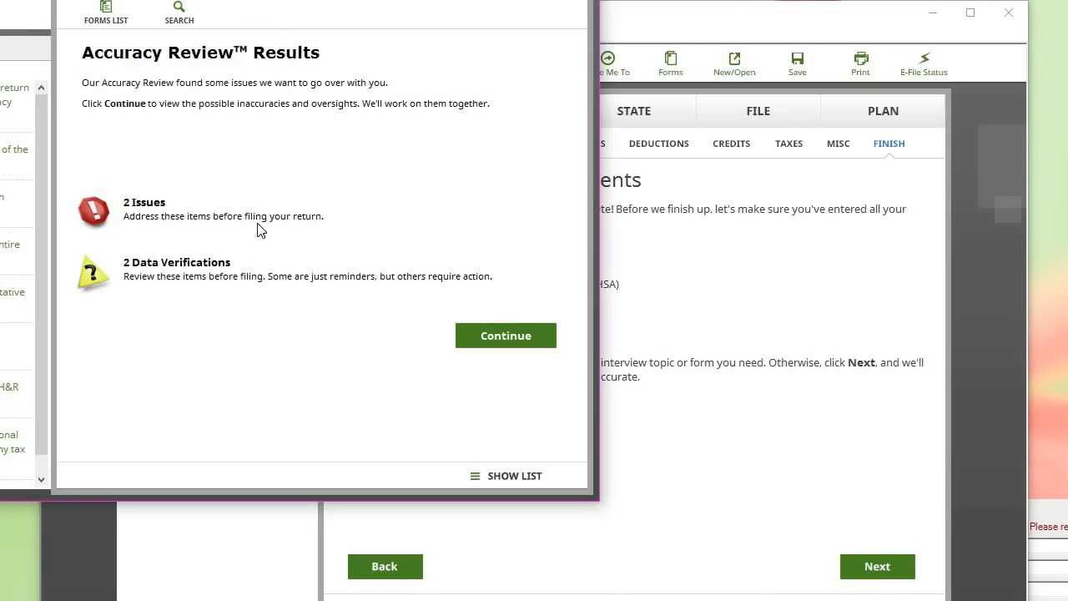
click(523, 333)
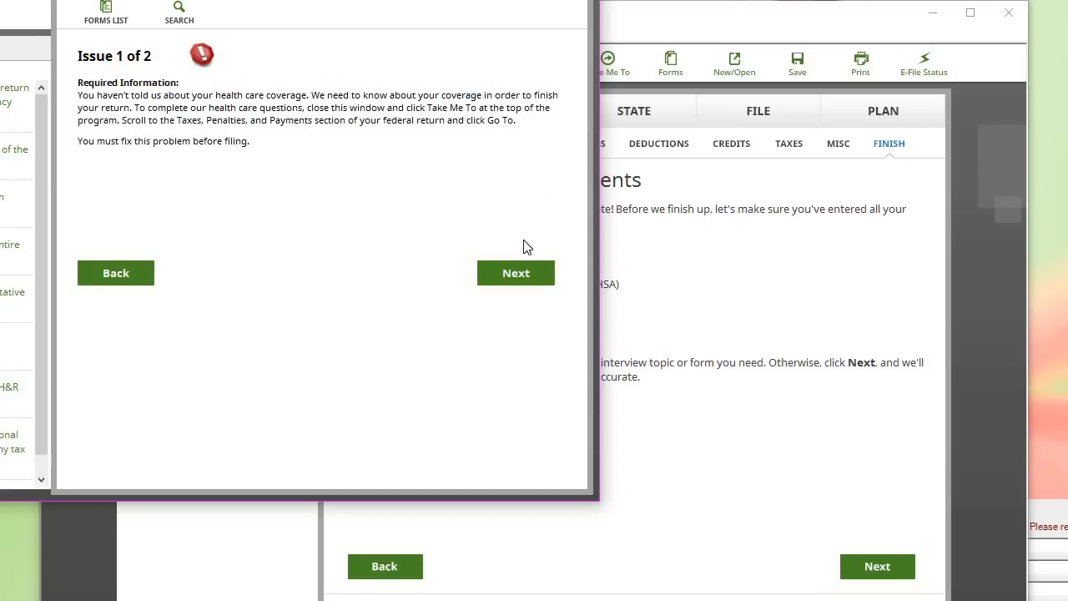
click(520, 269)
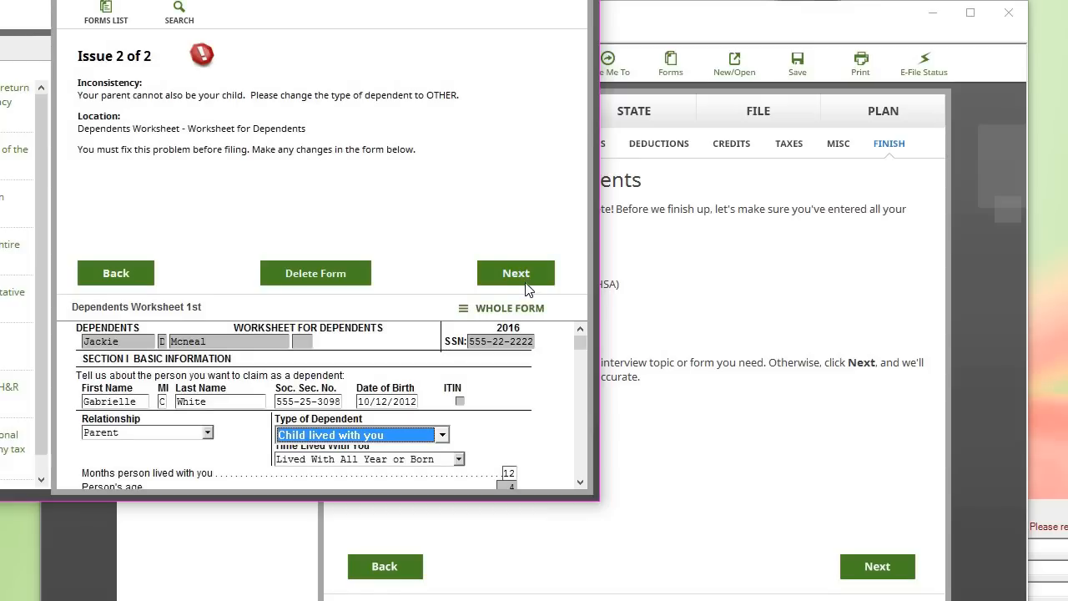
click(524, 273)
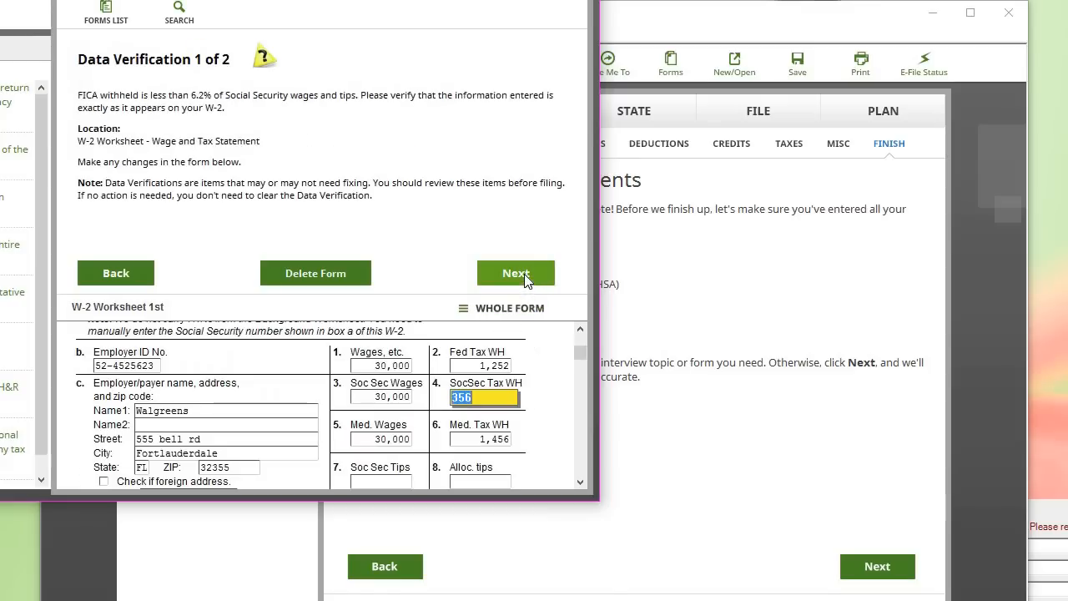